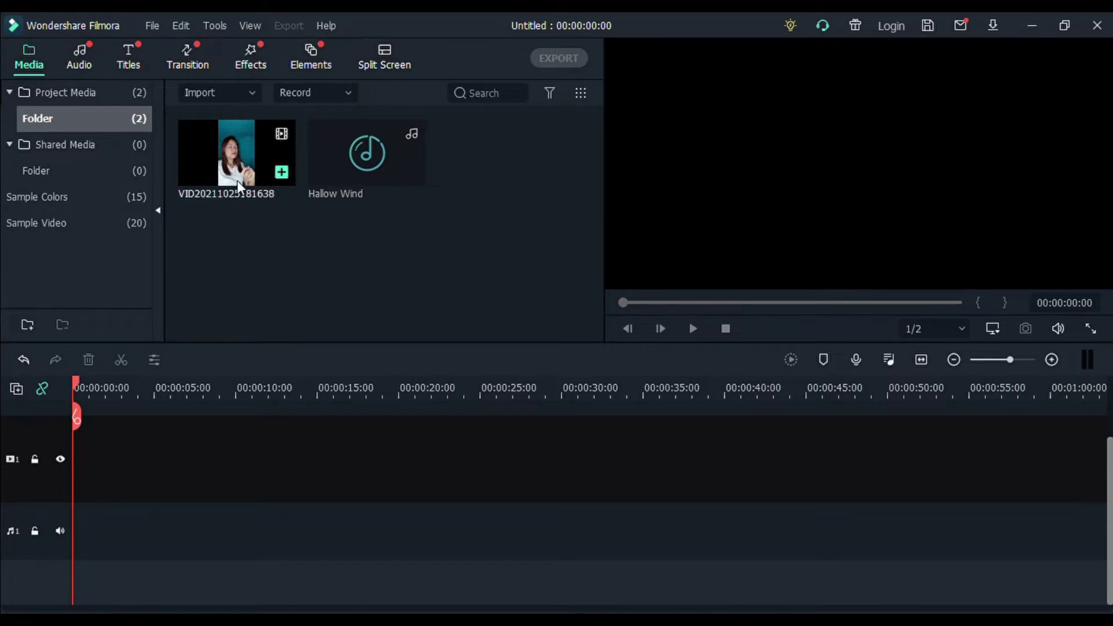
Step: Add the recorded video to video track 1 and play it through to 00:00:35:10
{"action": "left_click_drag", "start_coordinate": [243, 167], "coordinate": [635, 386]}
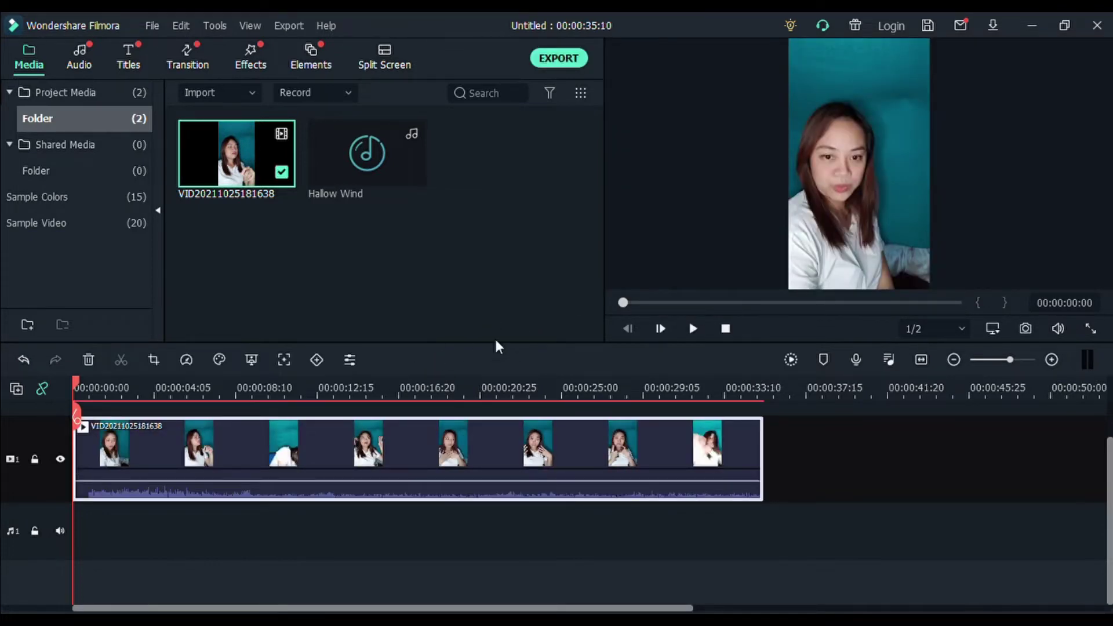
{"action": "key", "text": "space"}
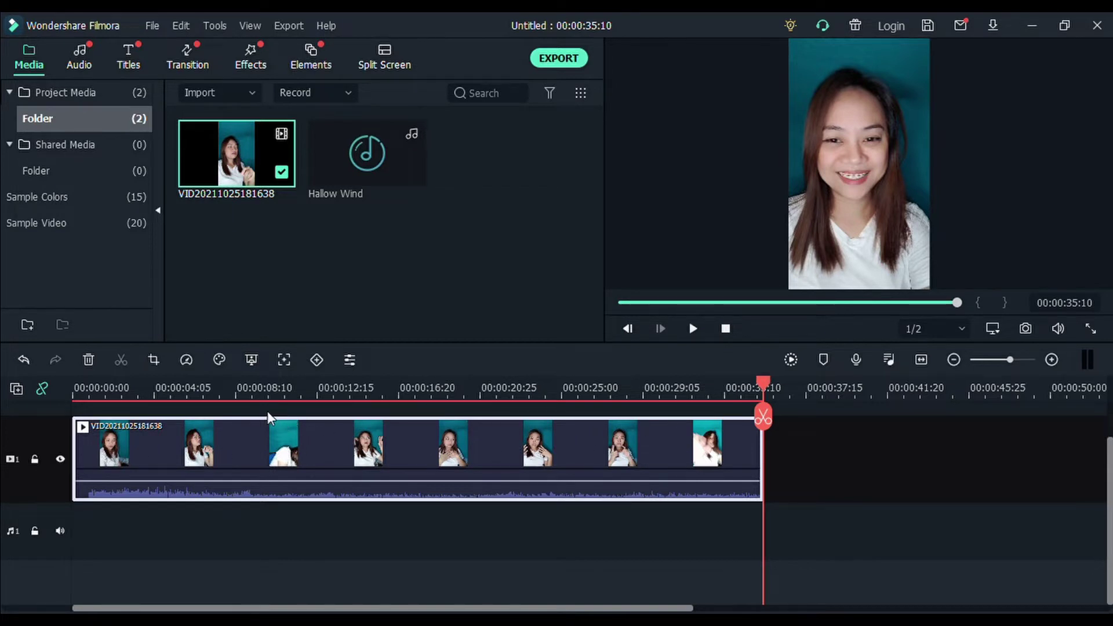
Step: Lower the clip's audio volume to -32.25 dB
{"action": "scroll", "coordinate": [258, 391], "scroll_direction": "up", "scroll_amount": 3}
{"action": "left_click_drag", "start_coordinate": [258, 392], "coordinate": [1082, 436]}
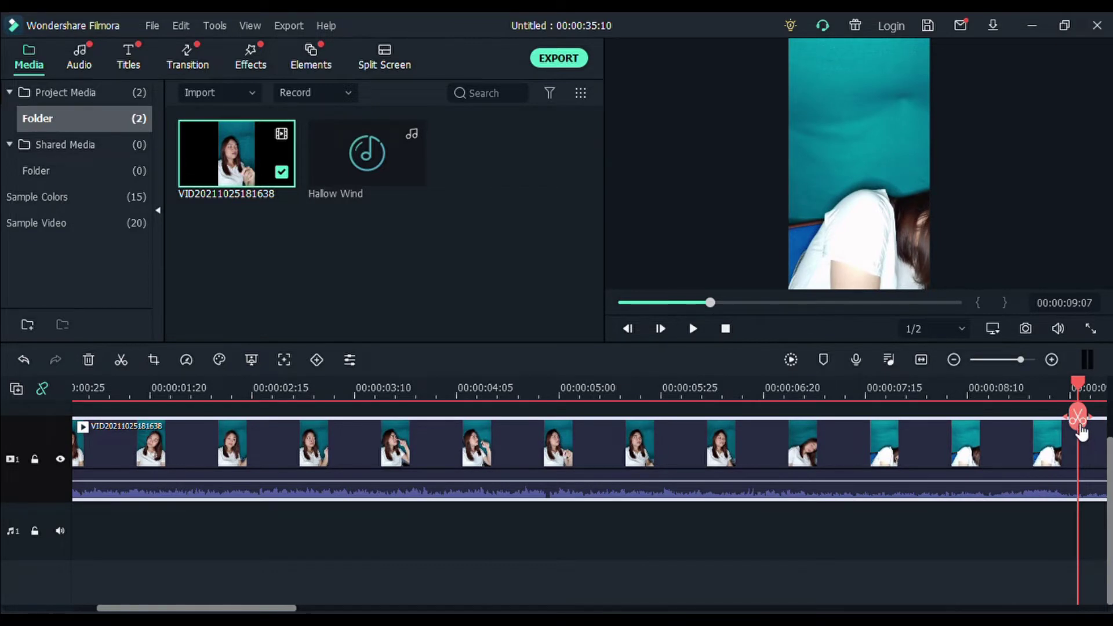
{"action": "left_click_drag", "start_coordinate": [848, 484], "coordinate": [850, 513]}
Step: Split the video at 00:00:09:07 and fit the whole project in the timeline
{"action": "left_click", "coordinate": [847, 515]}
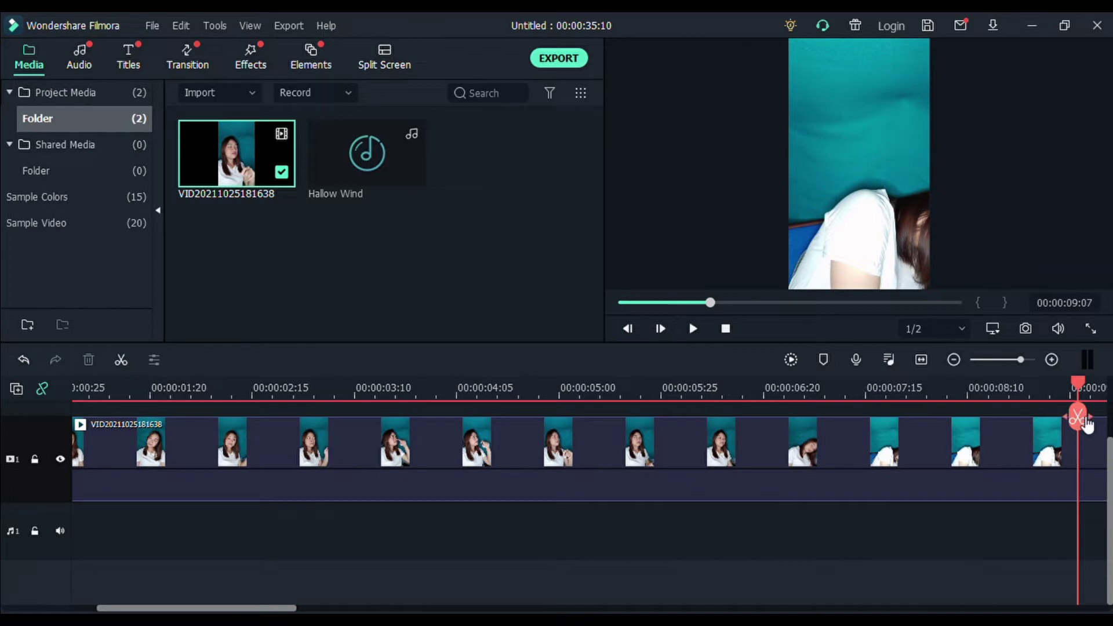
{"action": "left_click", "coordinate": [1078, 416]}
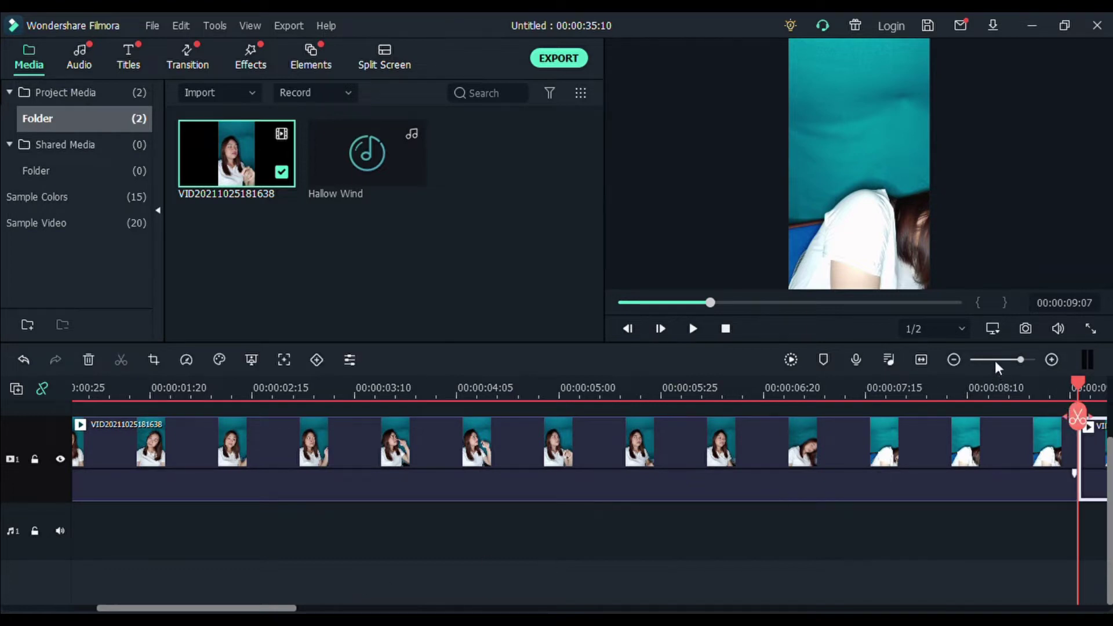
{"action": "left_click", "coordinate": [922, 360]}
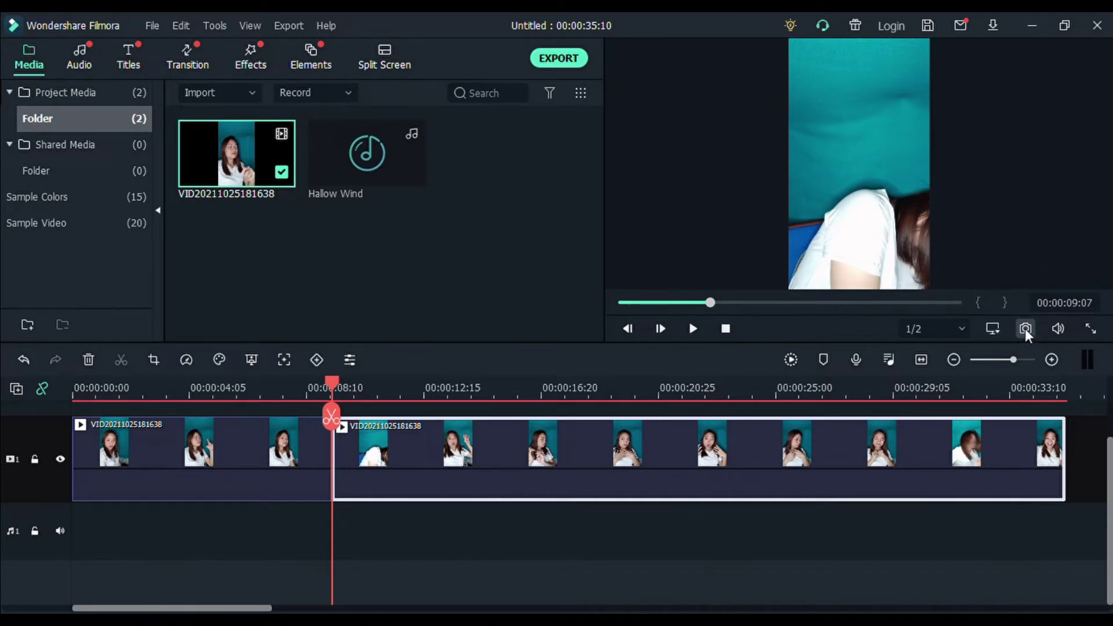
Step: Capture the current frame as Snapshot_9 and add it after the first clip on track 1
{"action": "left_click", "coordinate": [1025, 329]}
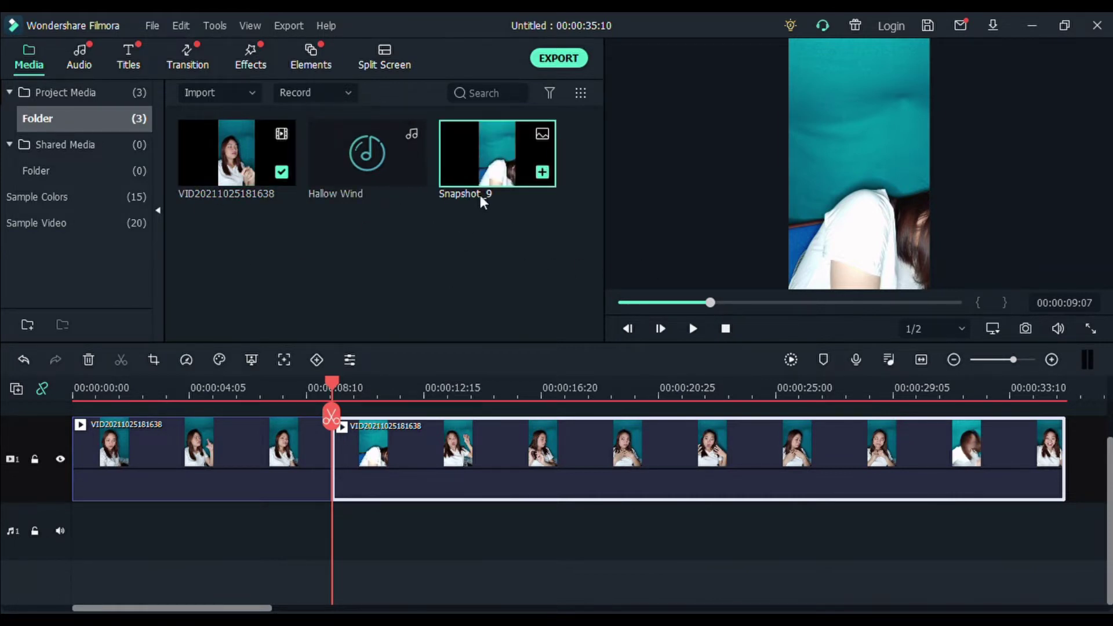
{"action": "mouse_move", "coordinate": [546, 135]}
{"action": "left_click_drag", "start_coordinate": [538, 178], "coordinate": [864, 460]}
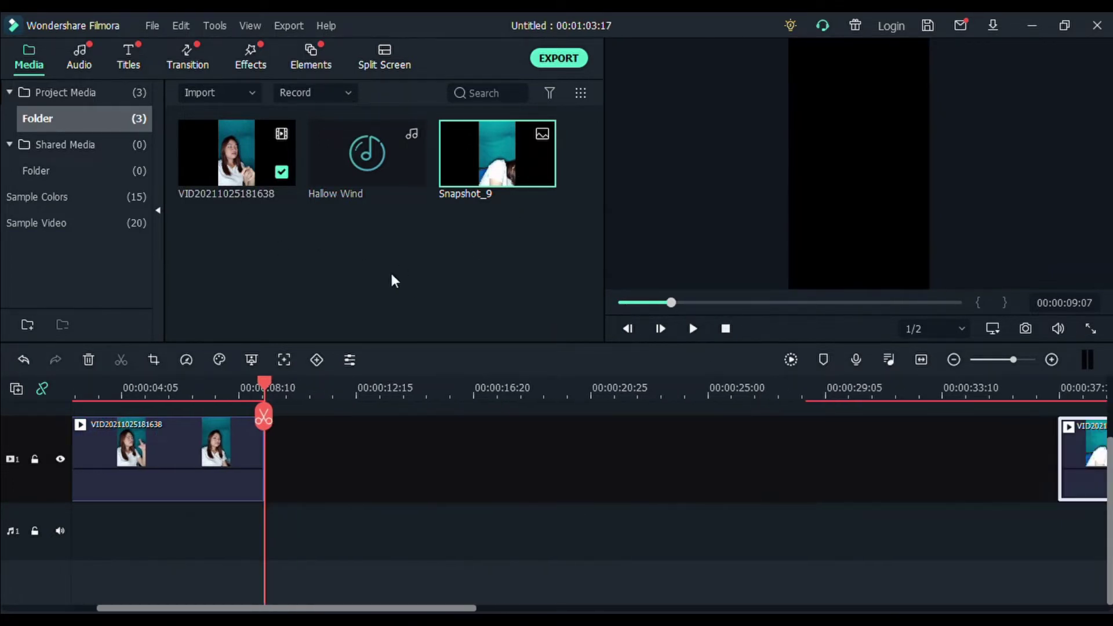
{"action": "mouse_move", "coordinate": [490, 170]}
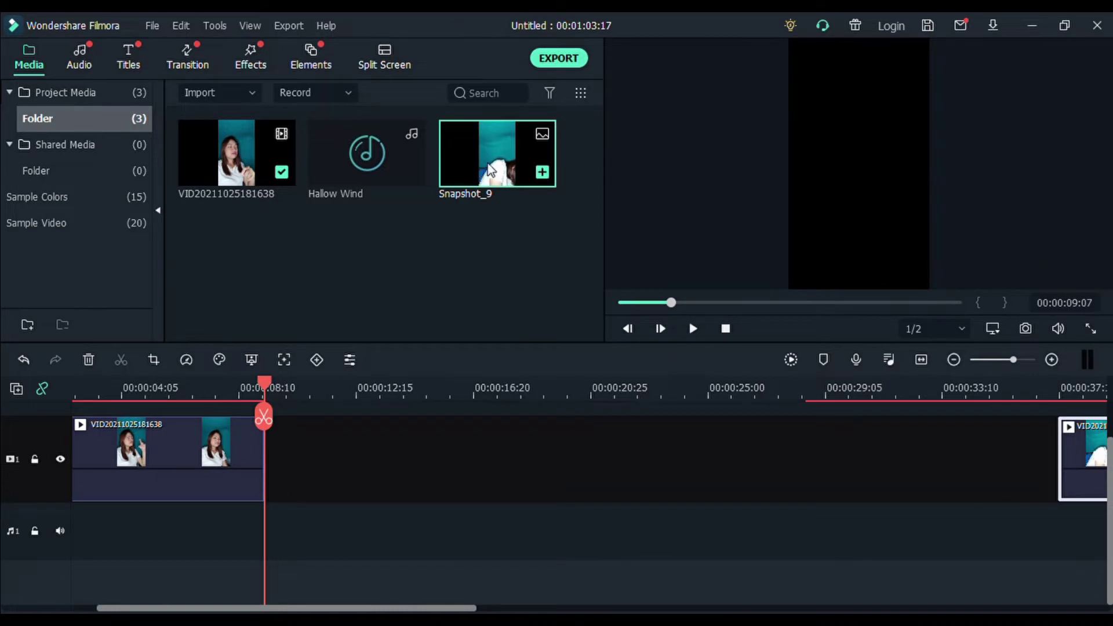
{"action": "left_click", "coordinate": [543, 173]}
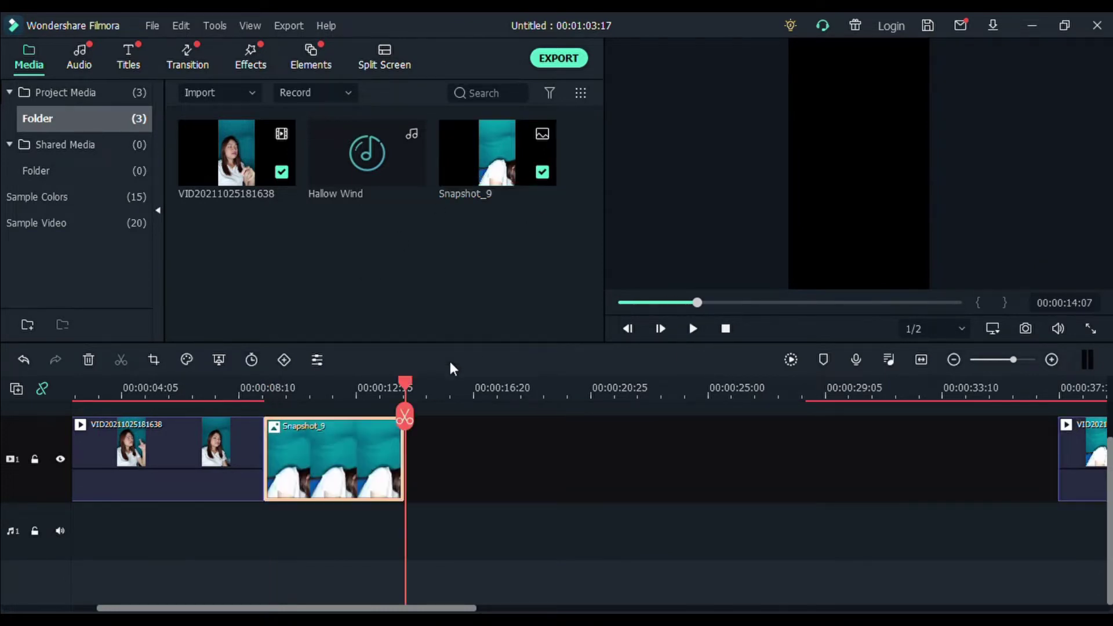
Step: Move the second video part up onto track 2, starting at the split point
{"action": "left_click", "coordinate": [893, 425]}
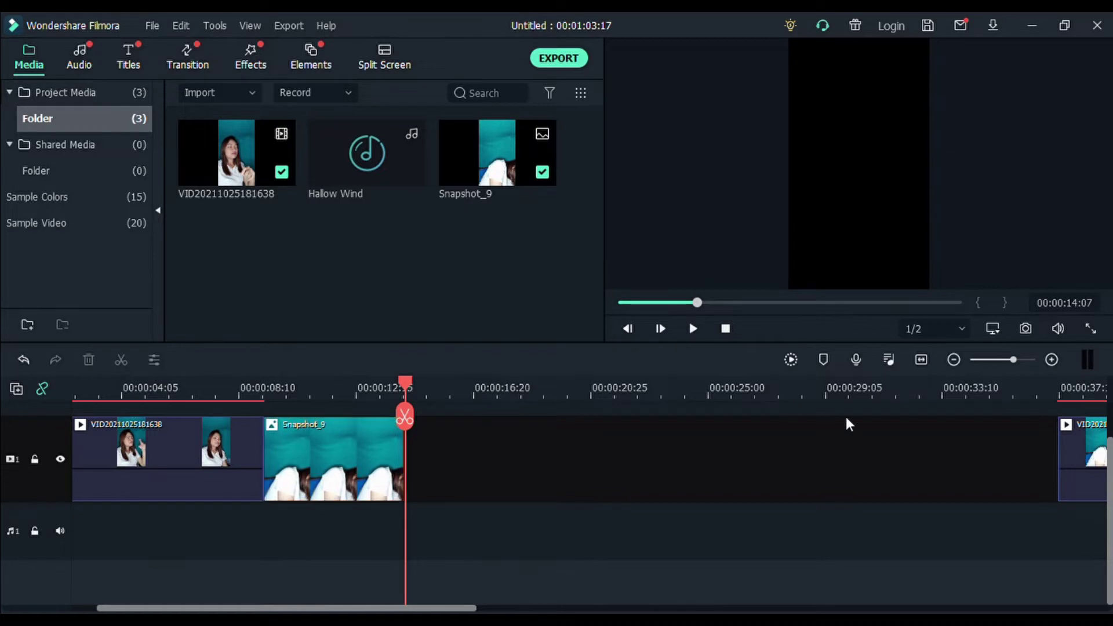
{"action": "left_click_drag", "start_coordinate": [1088, 450], "coordinate": [513, 446]}
{"action": "left_click_drag", "start_coordinate": [508, 493], "coordinate": [323, 427]}
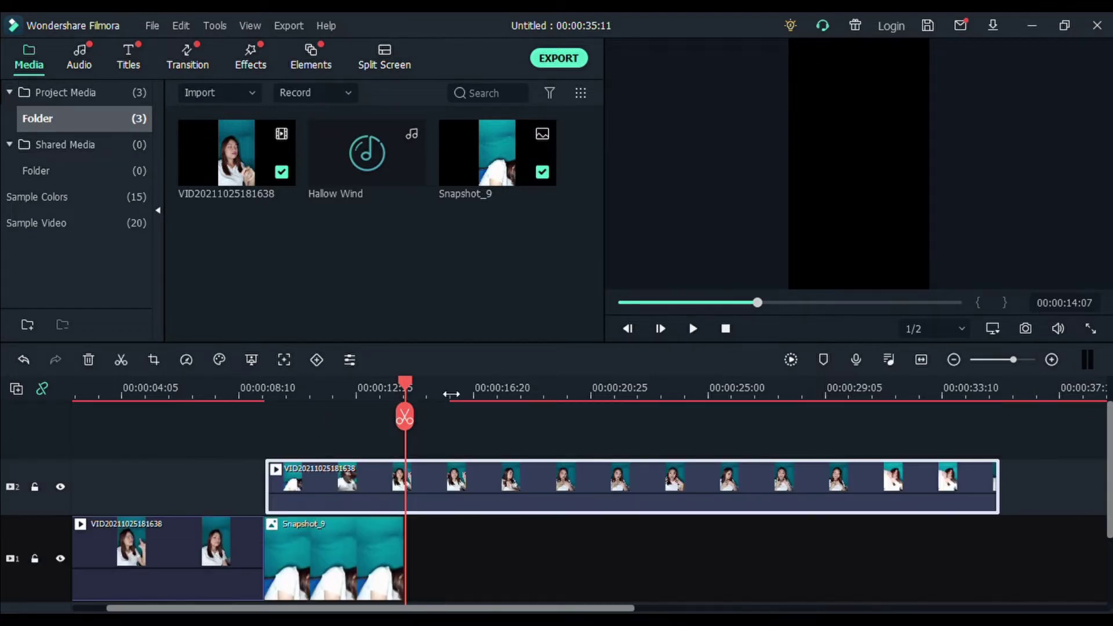
{"action": "key", "text": "ctrl+equal"}
{"action": "key", "text": "ctrl+equal"}
{"action": "left_click_drag", "start_coordinate": [407, 388], "coordinate": [33, 402]}
{"action": "key", "text": "ctrl+minus"}
{"action": "key", "text": "ctrl+minus"}
{"action": "key", "text": "ctrl+minus"}
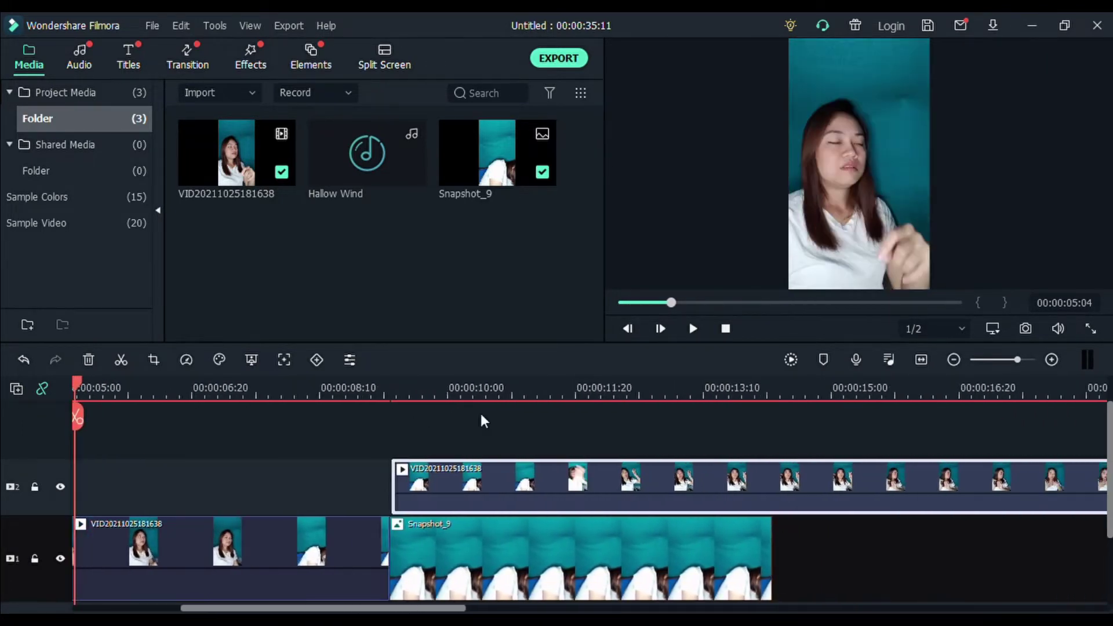
{"action": "scroll", "coordinate": [285, 441], "scroll_direction": "down", "scroll_amount": 2}
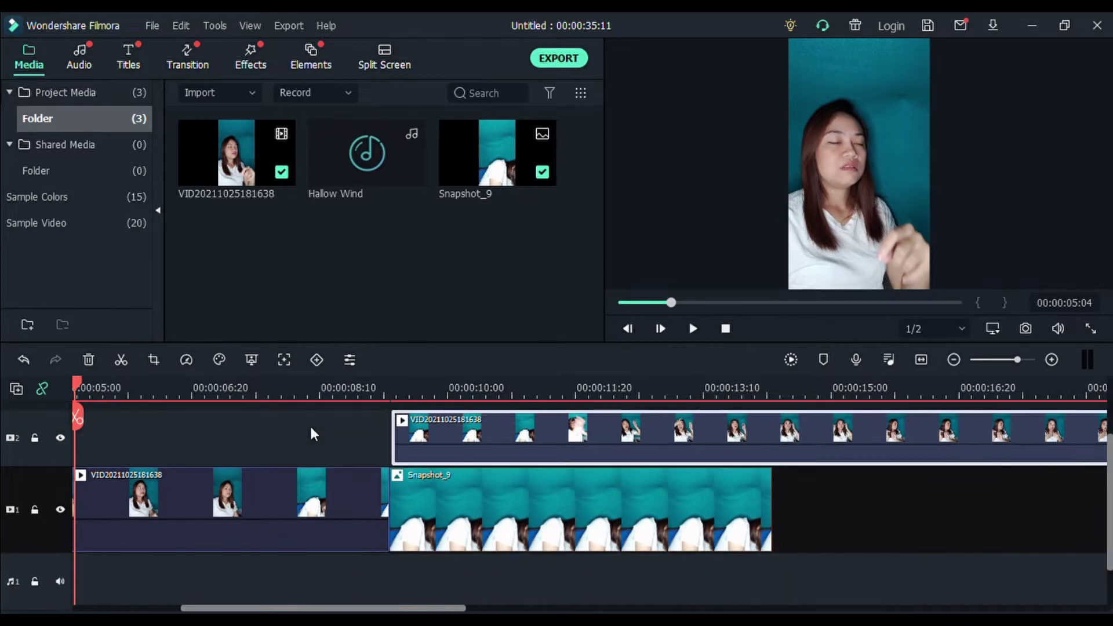
{"action": "scroll", "coordinate": [281, 425], "scroll_direction": "up", "scroll_amount": 1}
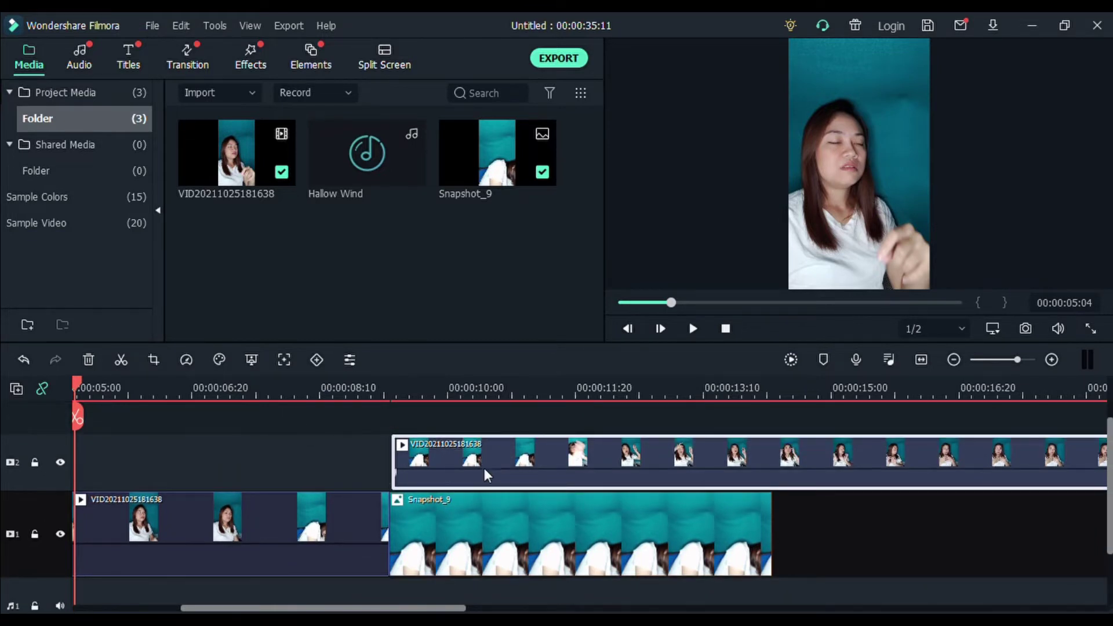
{"action": "left_click", "coordinate": [506, 394]}
Step: Enable compositing on the track-2 clip with Lighten blending and 94.90% opacity
{"action": "double_click", "coordinate": [449, 454]}
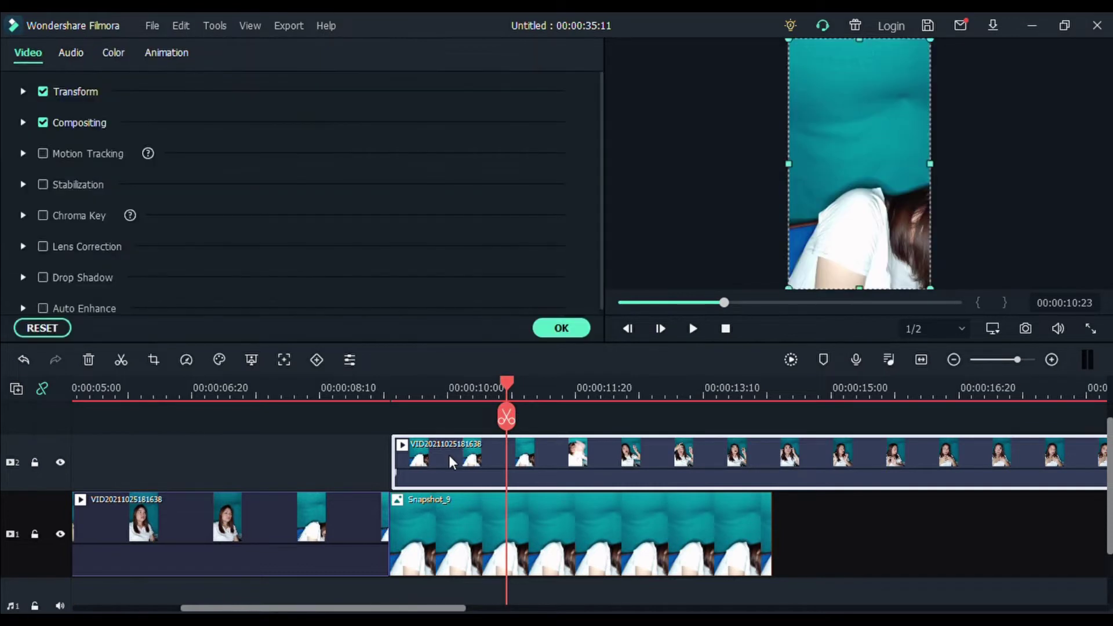
{"action": "left_click", "coordinate": [44, 120]}
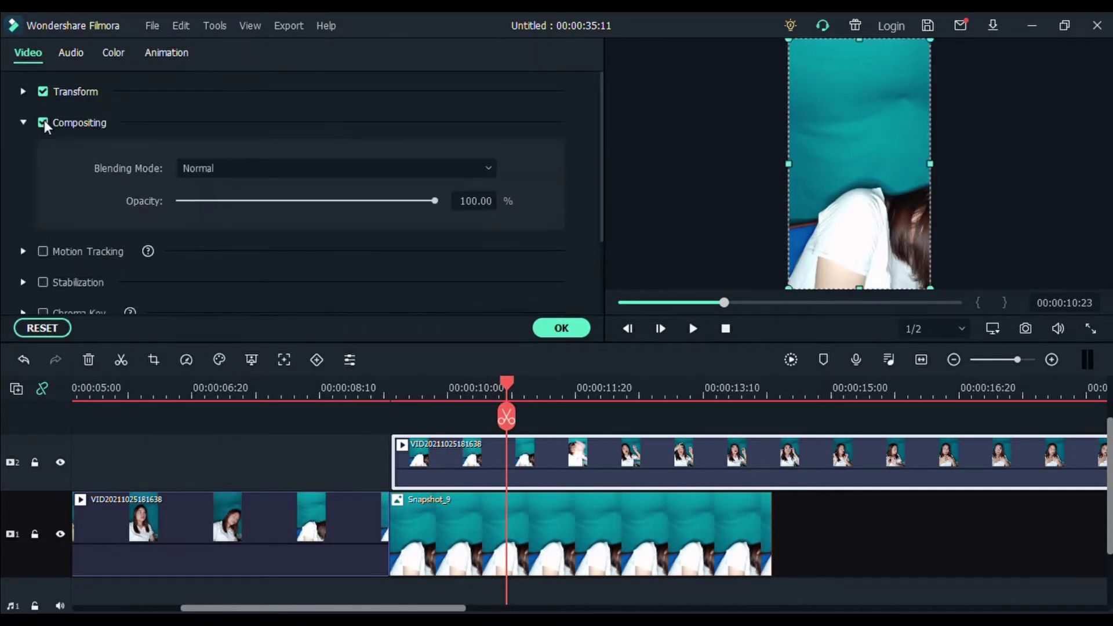
{"action": "left_click", "coordinate": [44, 120]}
{"action": "left_click", "coordinate": [82, 117]}
{"action": "left_click_drag", "start_coordinate": [436, 200], "coordinate": [422, 199]}
{"action": "left_click_drag", "start_coordinate": [422, 201], "coordinate": [423, 200]}
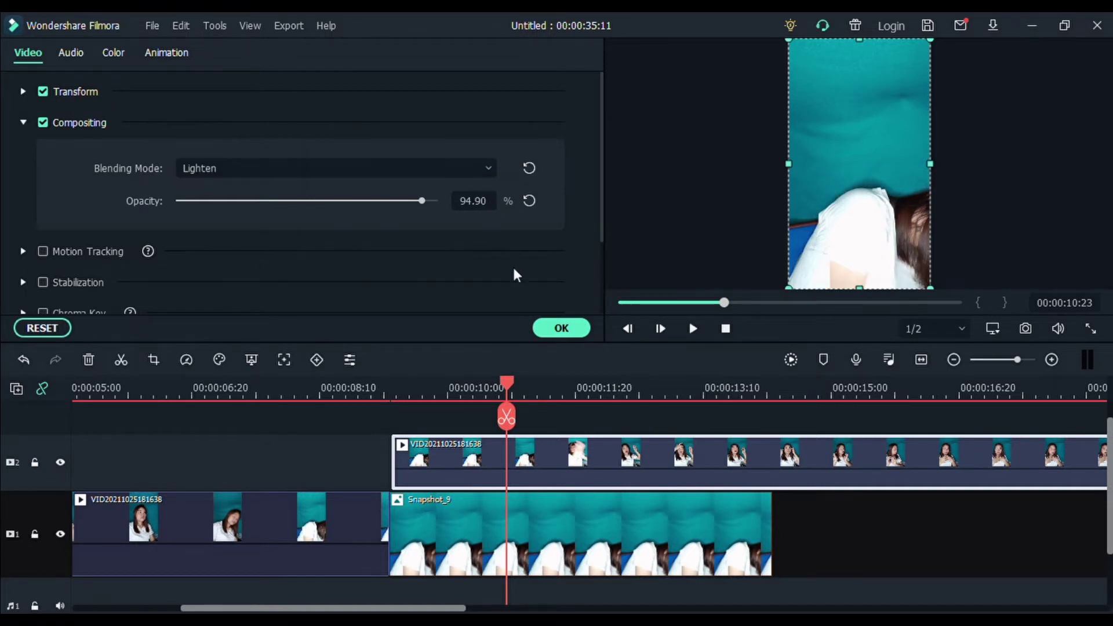
Step: Apply the compositing settings and replay the ghost section from about 00:00:08:10
{"action": "left_click", "coordinate": [561, 328]}
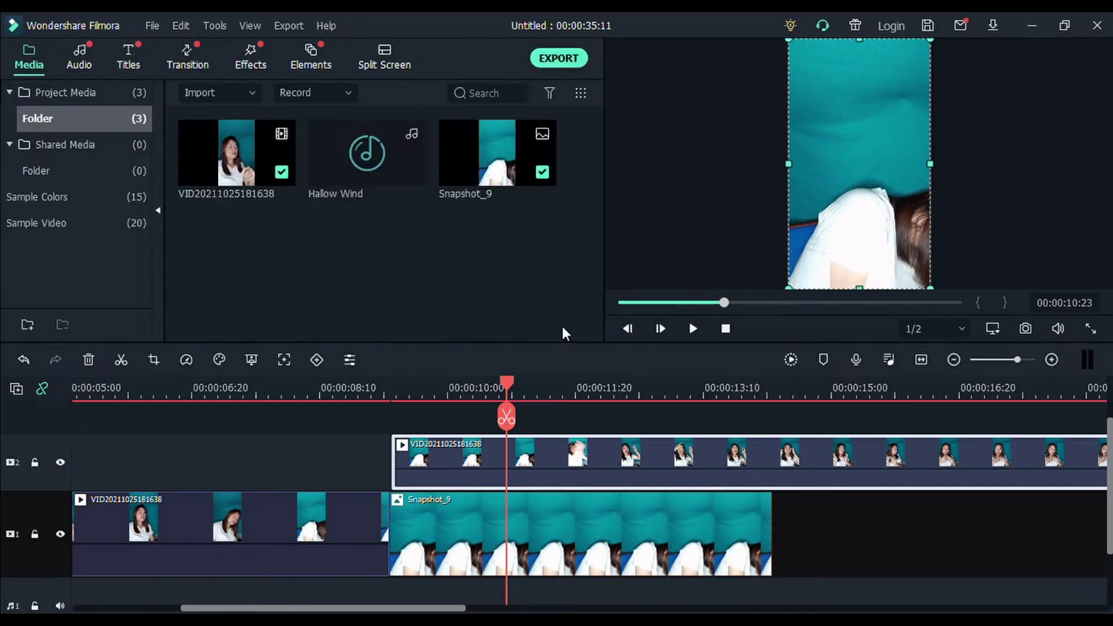
{"action": "left_click", "coordinate": [370, 392]}
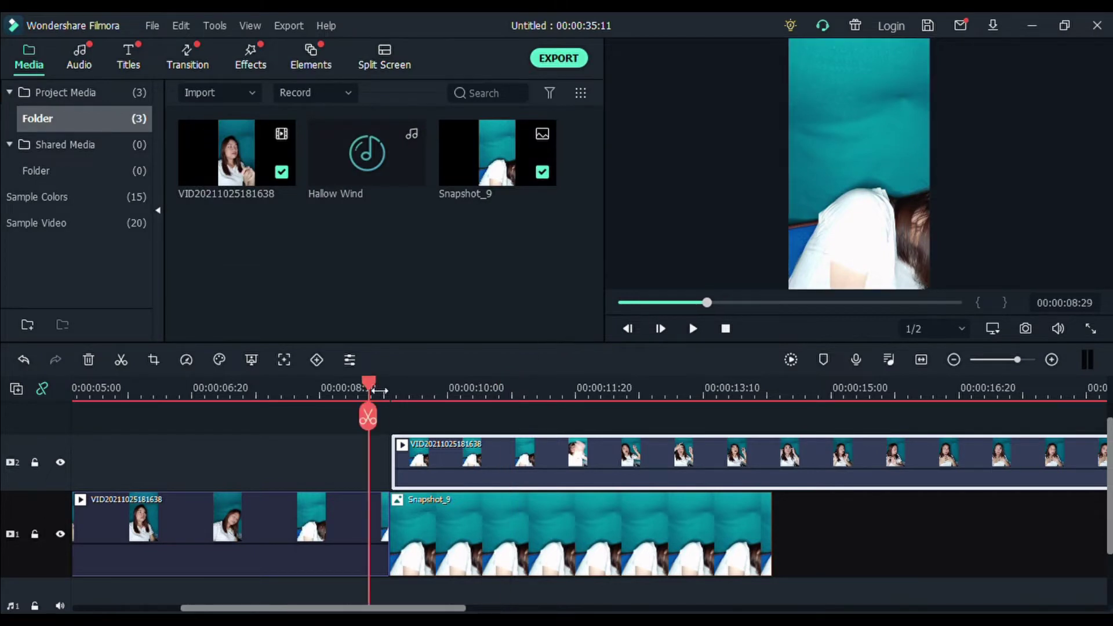
{"action": "key", "text": "space"}
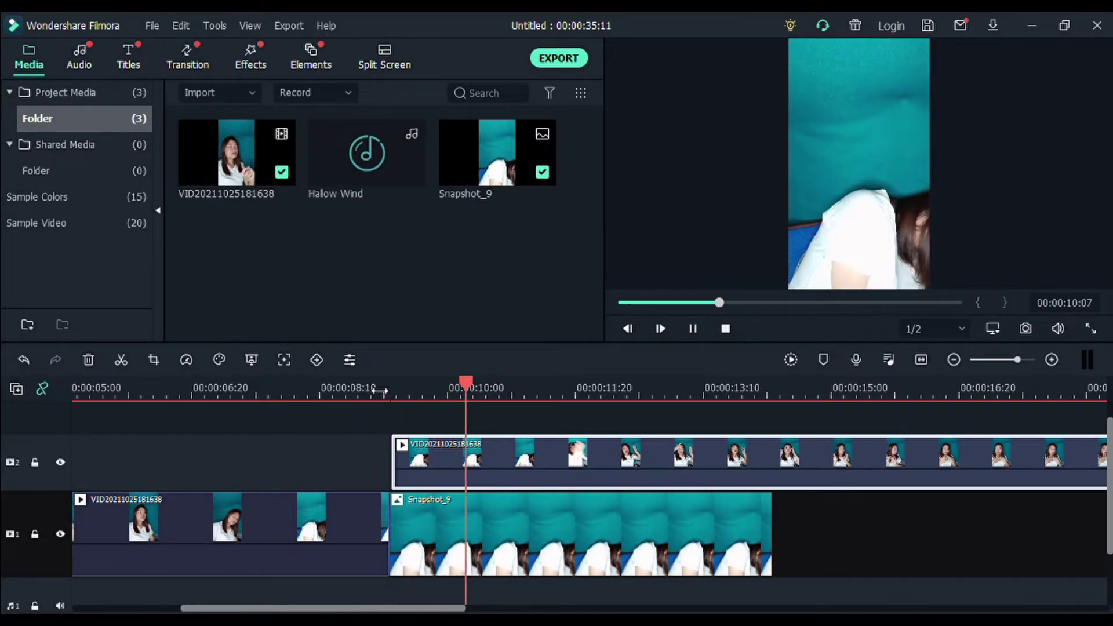
{"action": "key", "text": "space"}
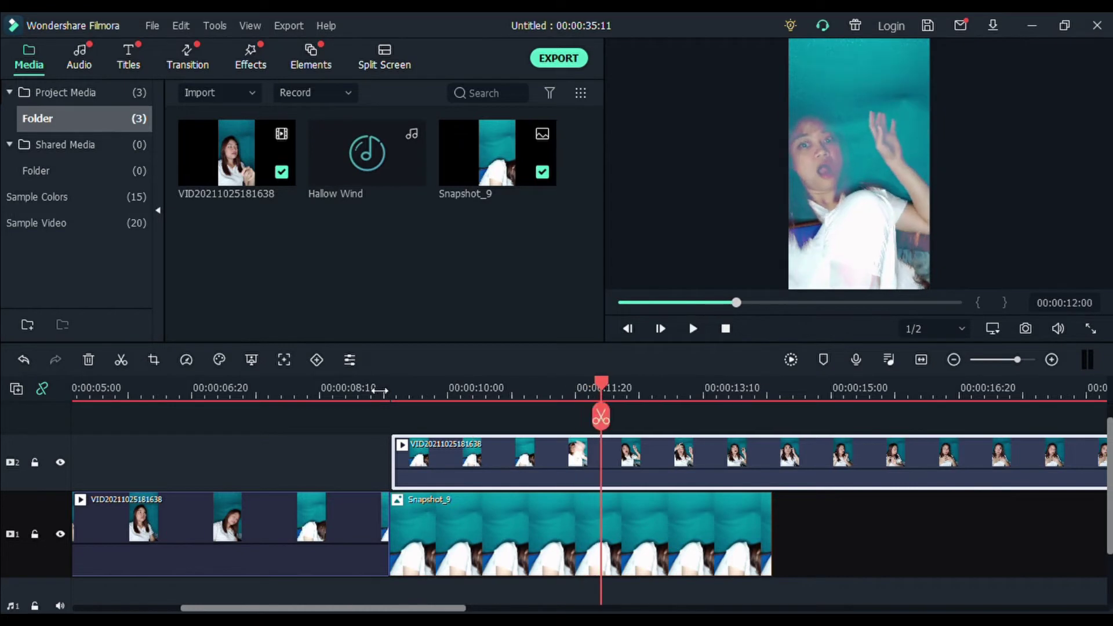
{"action": "left_click", "coordinate": [323, 391]}
{"action": "key", "text": "space"}
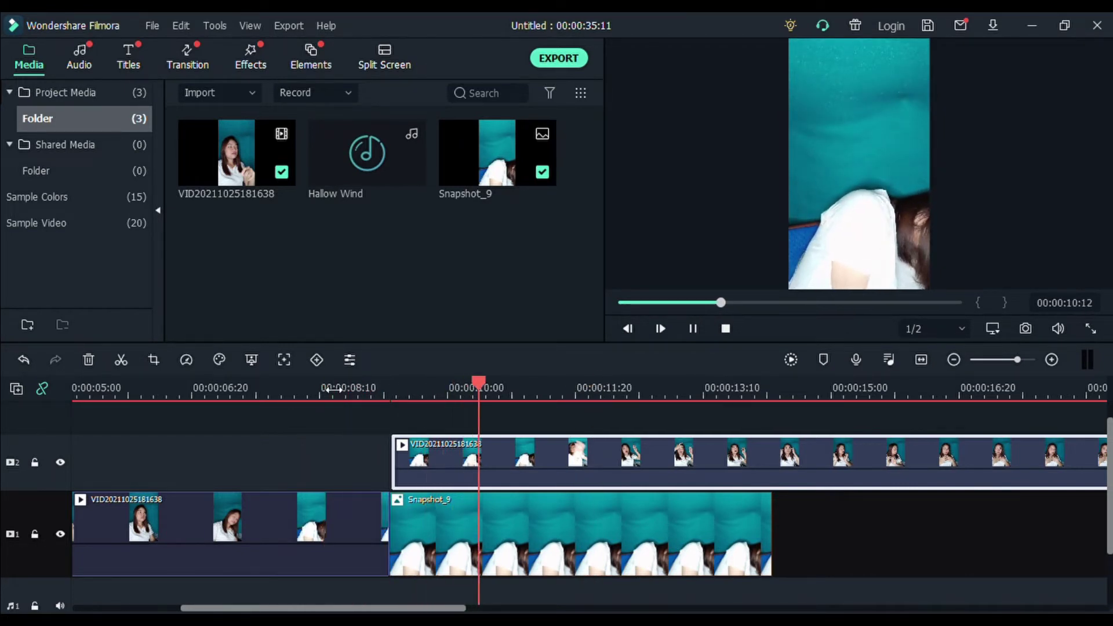
{"action": "key", "text": "space"}
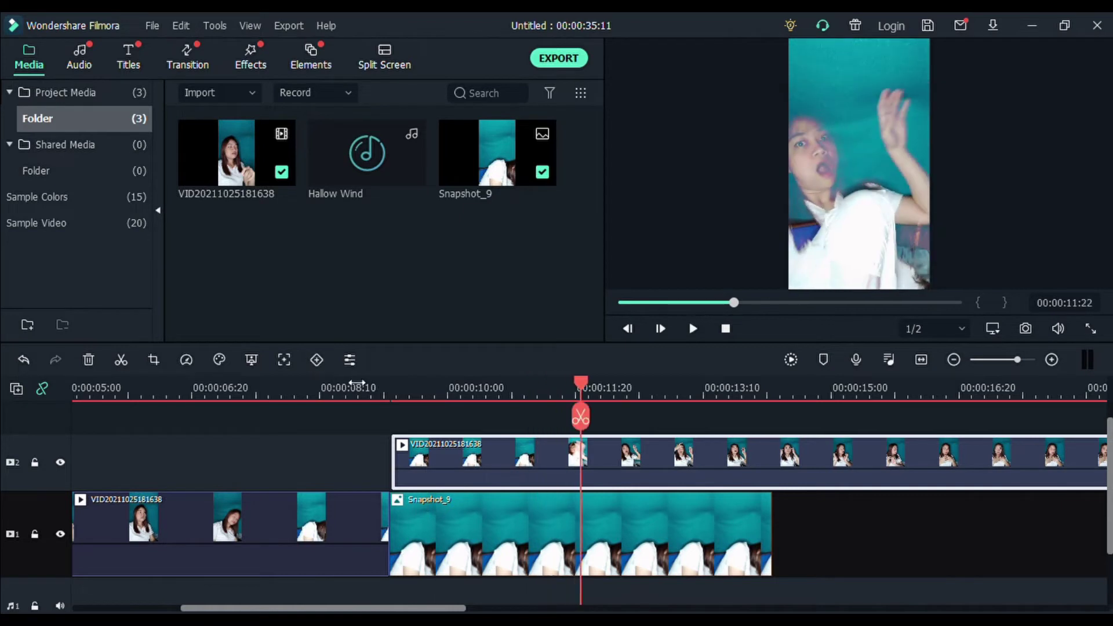
{"action": "left_click", "coordinate": [325, 388]}
{"action": "key", "text": "space"}
{"action": "key", "text": "ctrl+equal"}
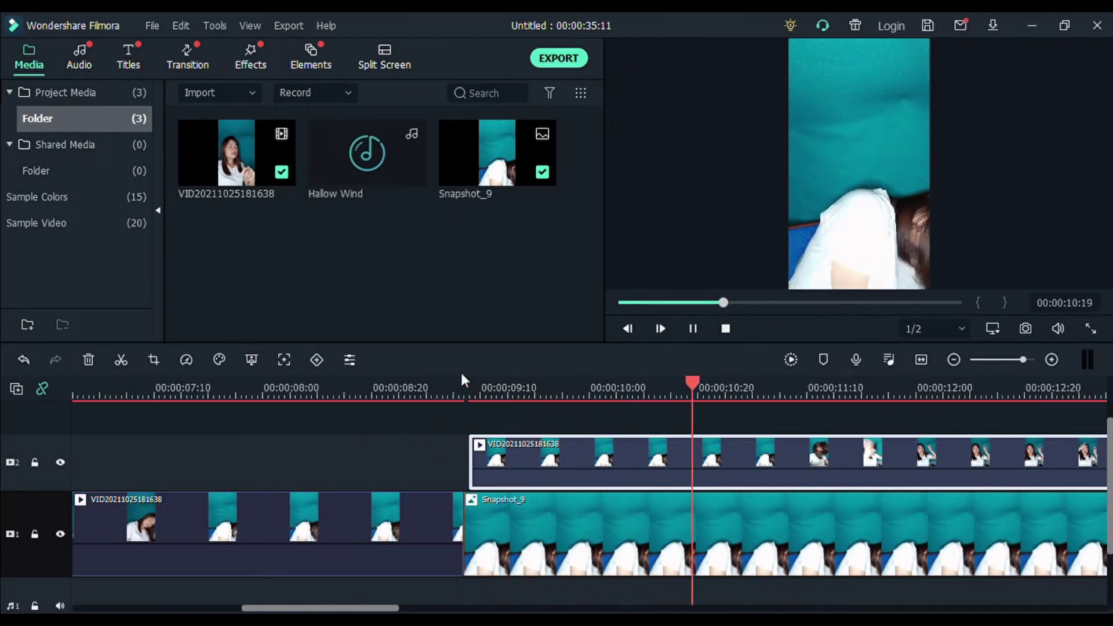
{"action": "key", "text": "space"}
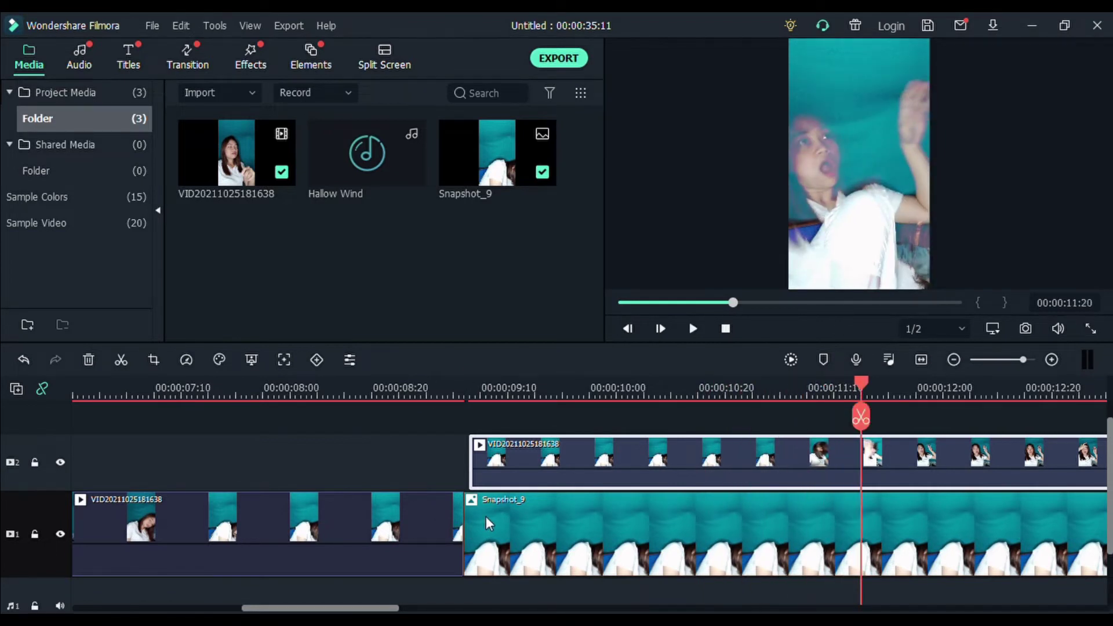
Step: Shift the upper ghost clip slightly earlier and preview it
{"action": "double_click", "coordinate": [496, 457]}
{"action": "left_click_drag", "start_coordinate": [496, 457], "coordinate": [492, 458]}
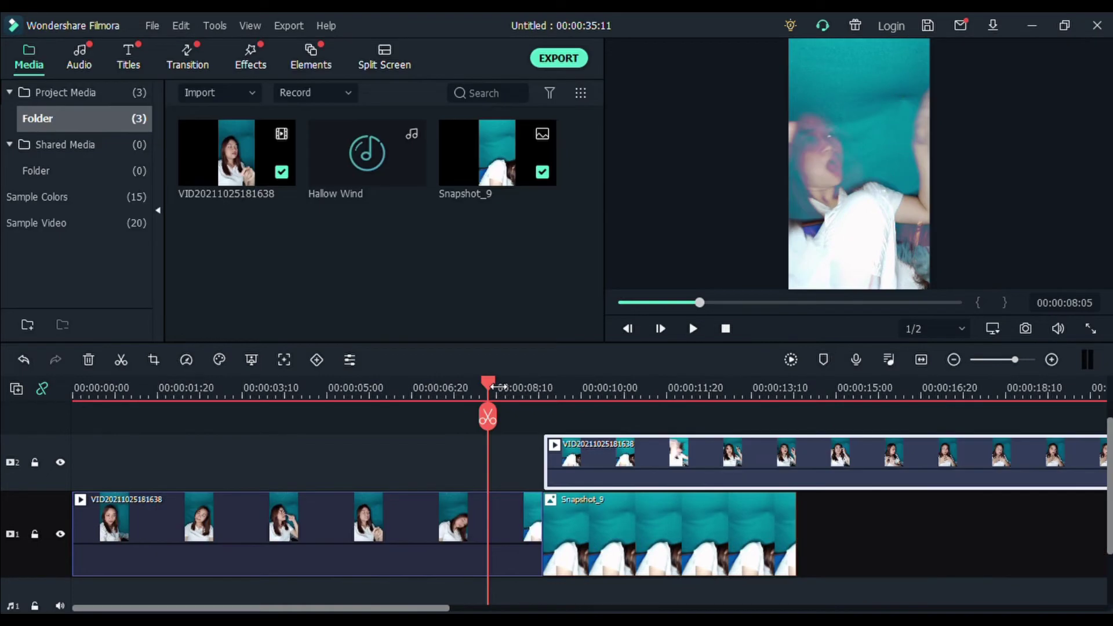
{"action": "key", "text": "space"}
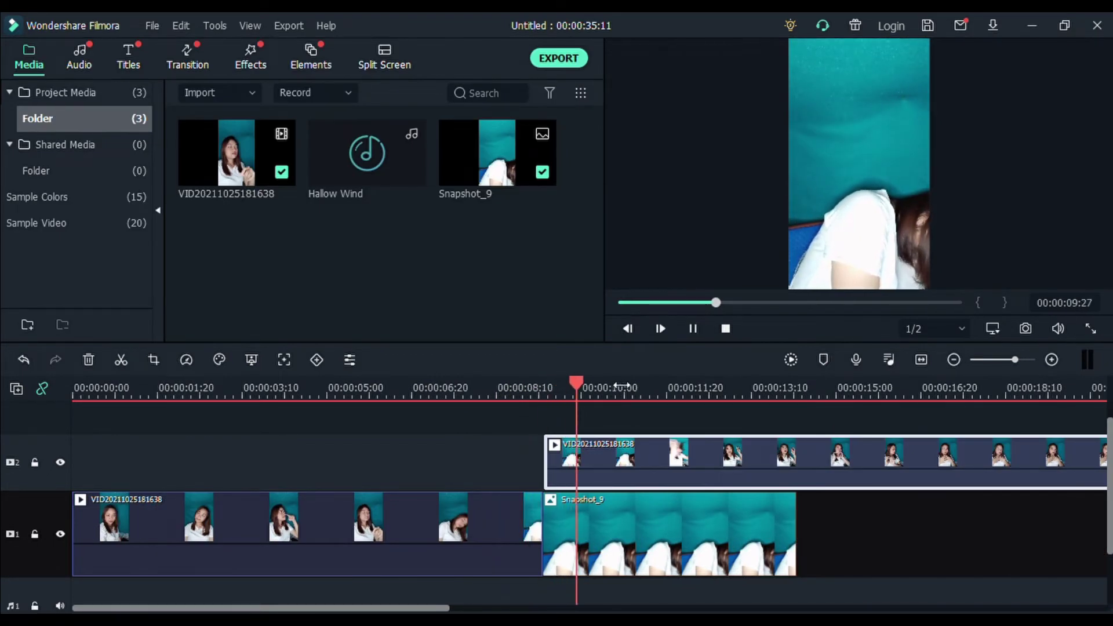
Step: Stretch Snapshot_9 on track 1 to end around 00:00:28, previewing the result
{"action": "left_click", "coordinate": [729, 541]}
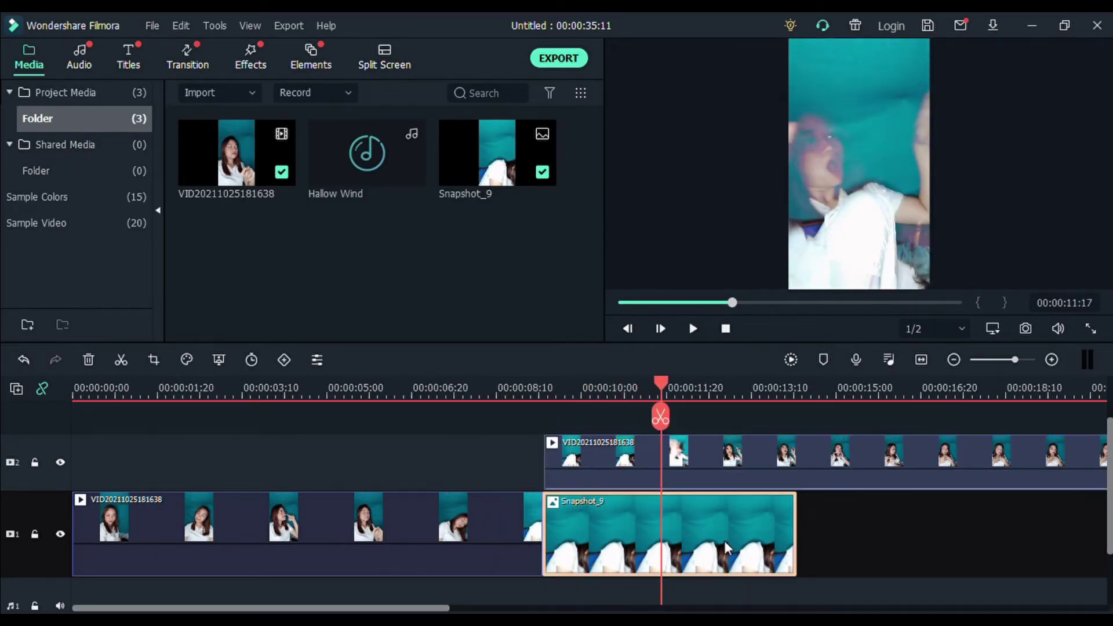
{"action": "left_click_drag", "start_coordinate": [799, 544], "coordinate": [1041, 541]}
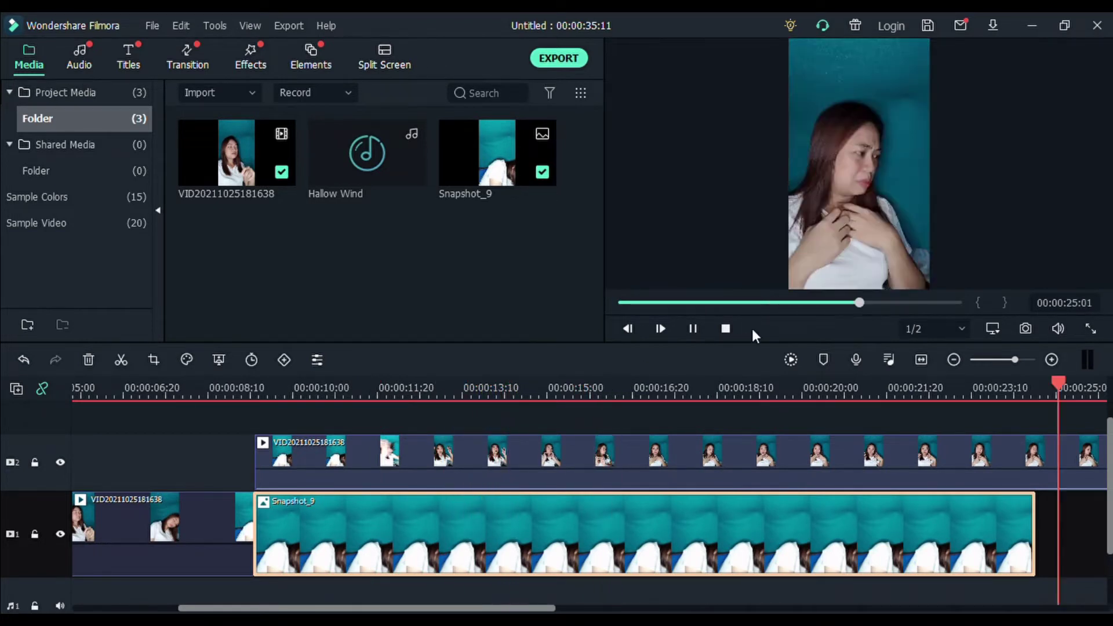
{"action": "key", "text": "space"}
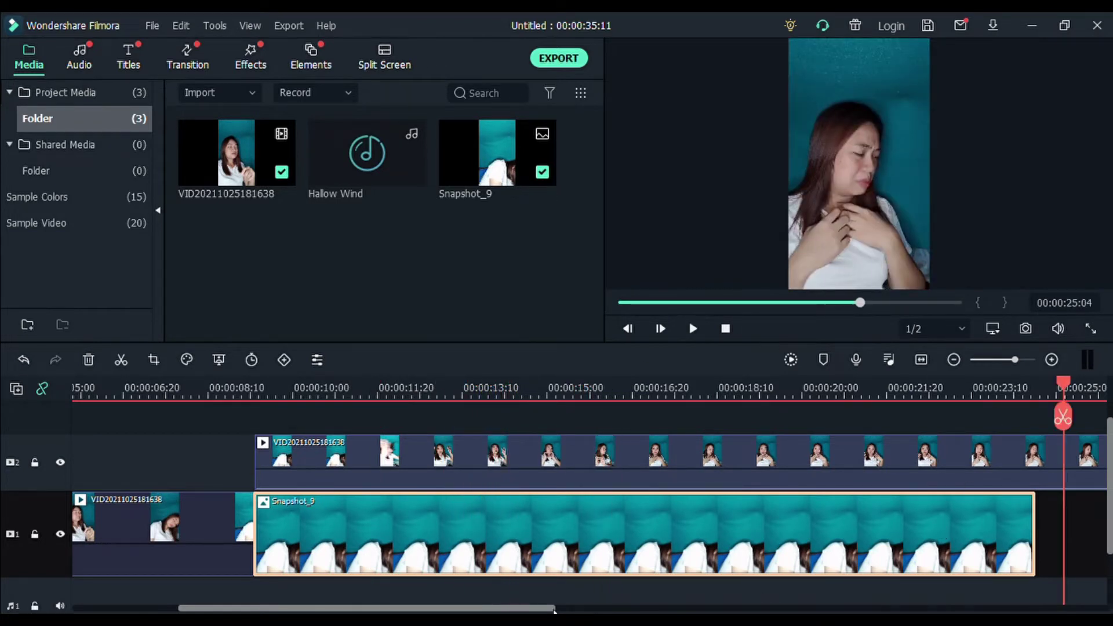
{"action": "scroll", "coordinate": [573, 515], "scroll_direction": "down", "scroll_amount": 5}
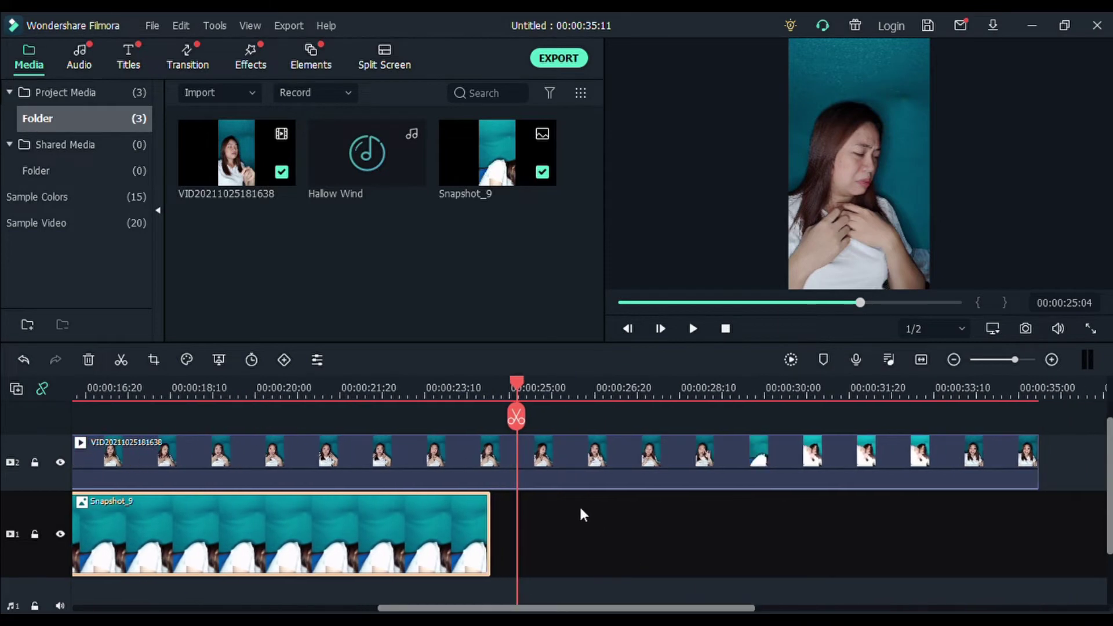
{"action": "left_click", "coordinate": [689, 396]}
{"action": "key", "text": "space"}
{"action": "key", "text": "space"}
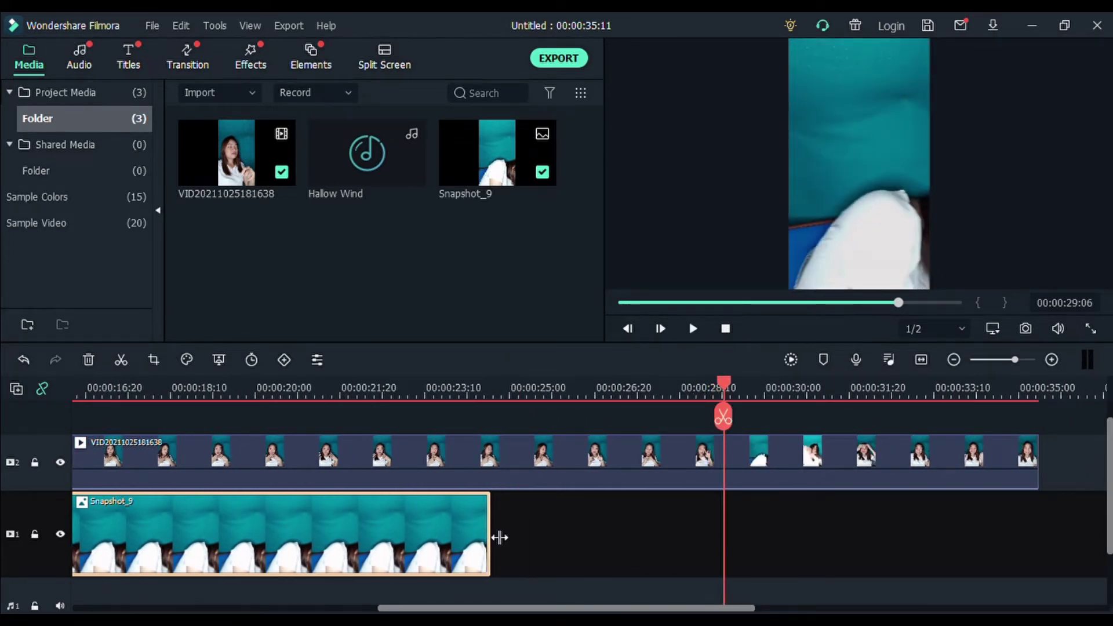
{"action": "left_click_drag", "start_coordinate": [477, 523], "coordinate": [721, 523]}
{"action": "key", "text": "space"}
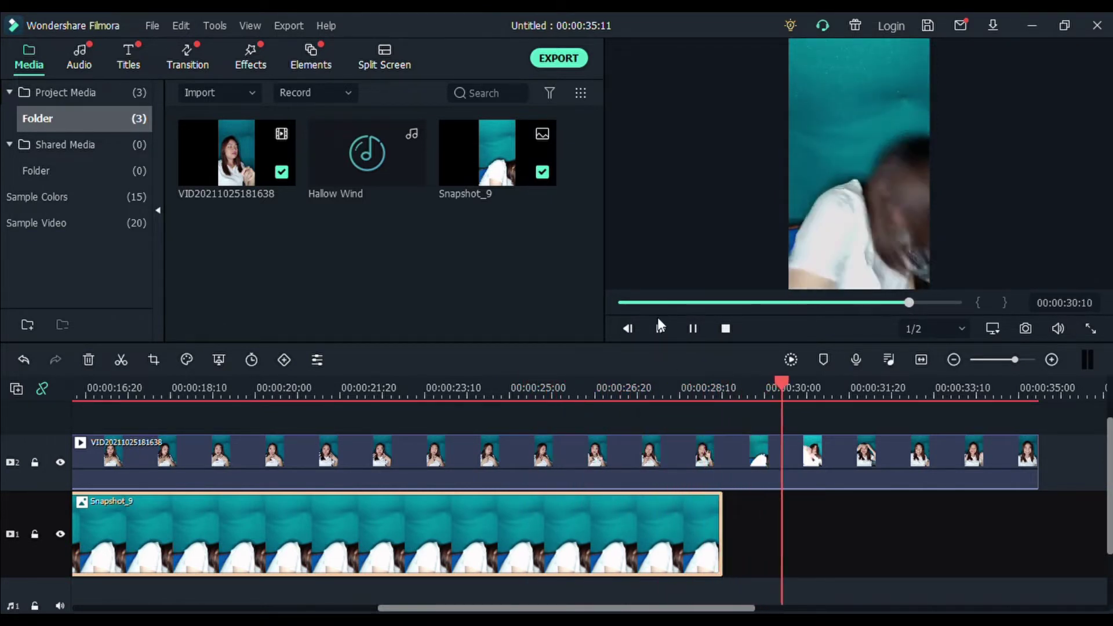
{"action": "key", "text": "space"}
{"action": "scroll", "coordinate": [549, 399], "scroll_direction": "down", "scroll_amount": 2}
{"action": "scroll", "coordinate": [526, 387], "scroll_direction": "up", "scroll_amount": 1}
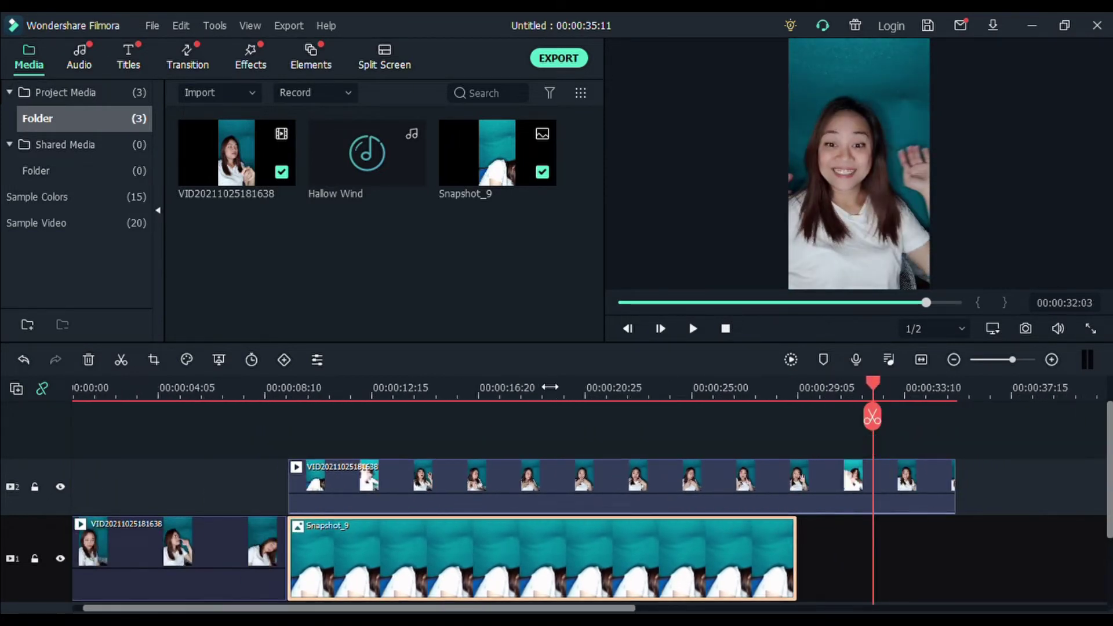
Step: Return the playhead to 00:00:00:00 and lock video tracks 1 and 2
{"action": "left_click", "coordinate": [366, 388]}
{"action": "left_click_drag", "start_coordinate": [368, 380], "coordinate": [183, 374]}
{"action": "scroll", "coordinate": [279, 413], "scroll_direction": "down", "scroll_amount": 2}
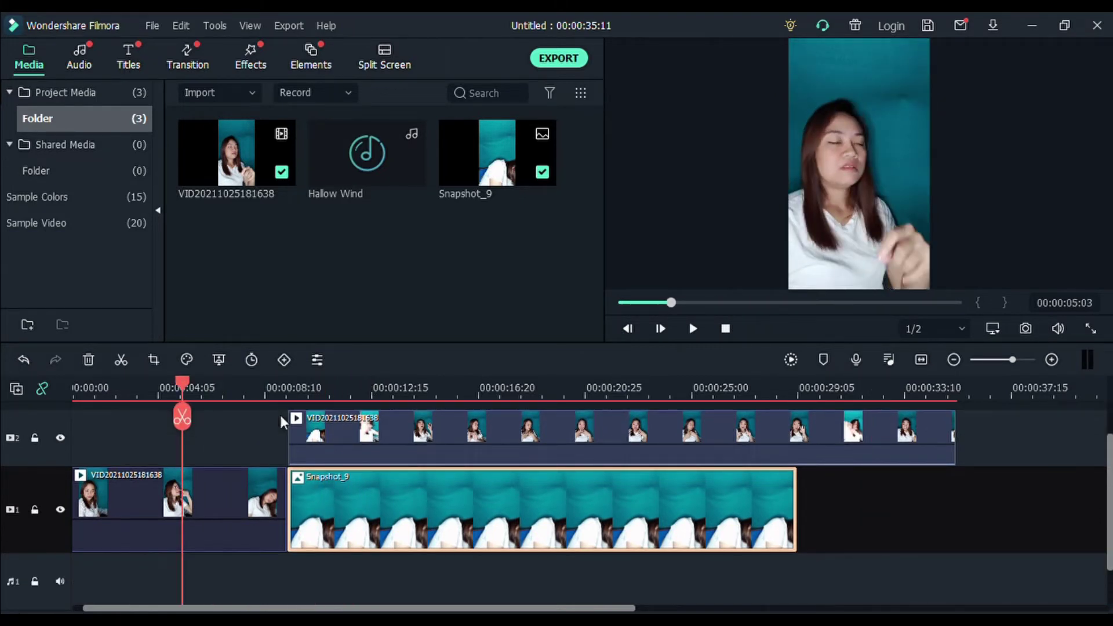
{"action": "scroll", "coordinate": [280, 413], "scroll_direction": "up", "scroll_amount": 1}
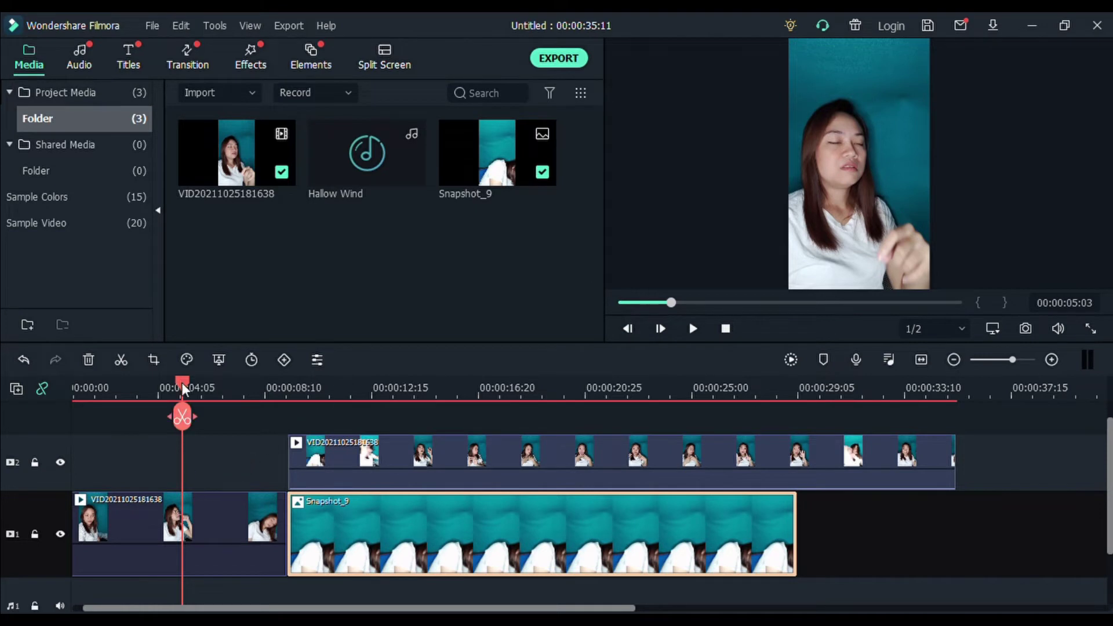
{"action": "left_click_drag", "start_coordinate": [185, 385], "coordinate": [74, 383]}
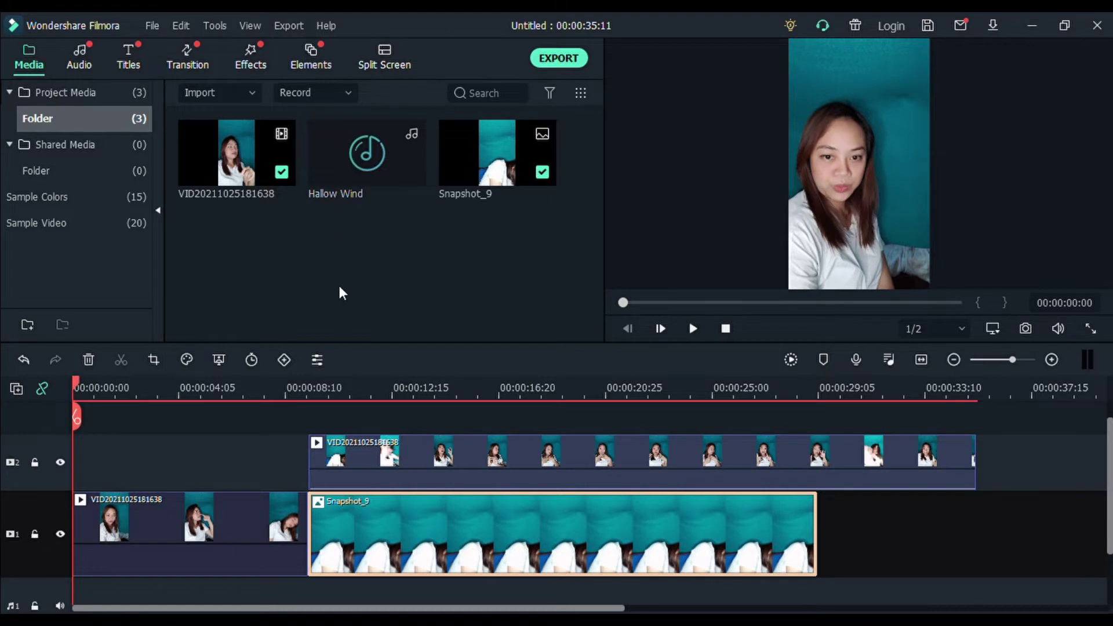
{"action": "left_click", "coordinate": [39, 515]}
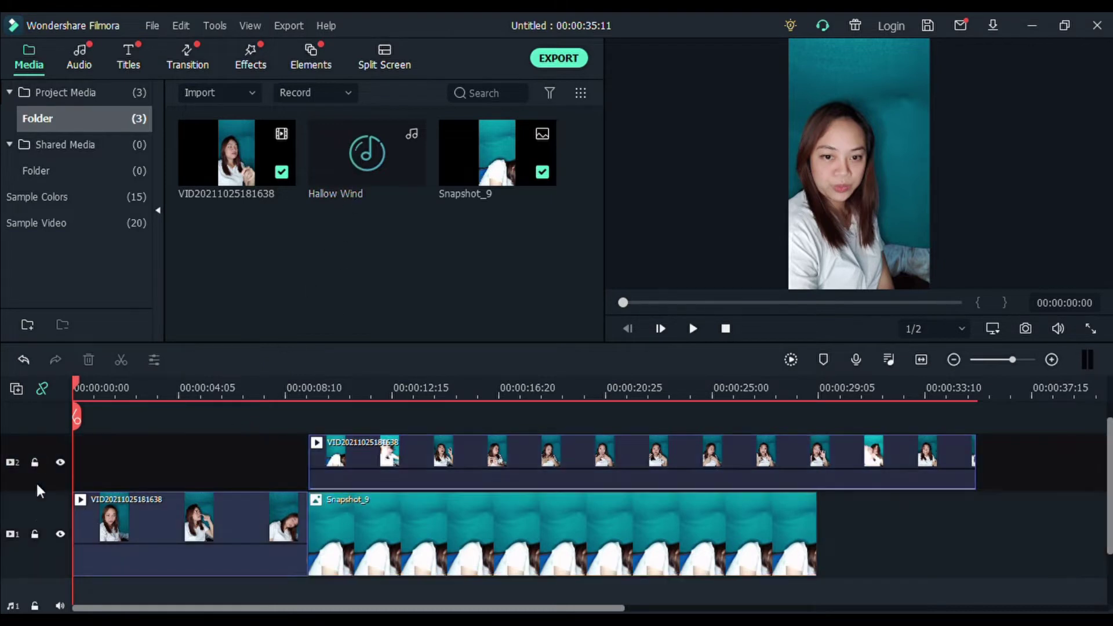
{"action": "left_click", "coordinate": [34, 534]}
{"action": "left_click", "coordinate": [35, 462]}
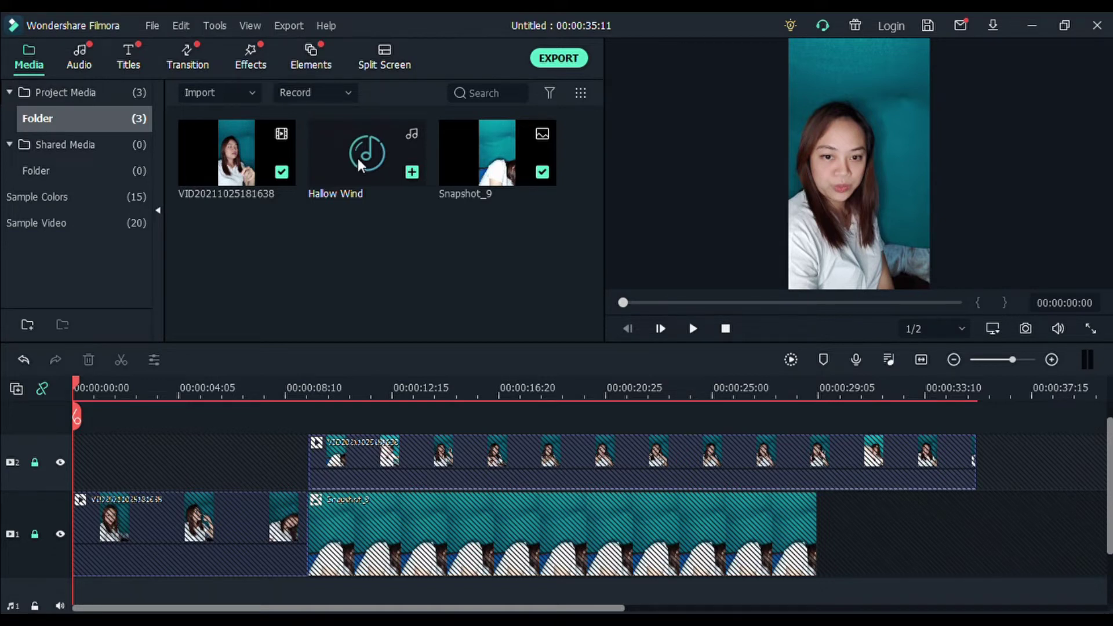
Step: Add the Hallow Wind music to the audio track and play from the start
{"action": "left_click", "coordinate": [413, 171]}
{"action": "key", "text": "space"}
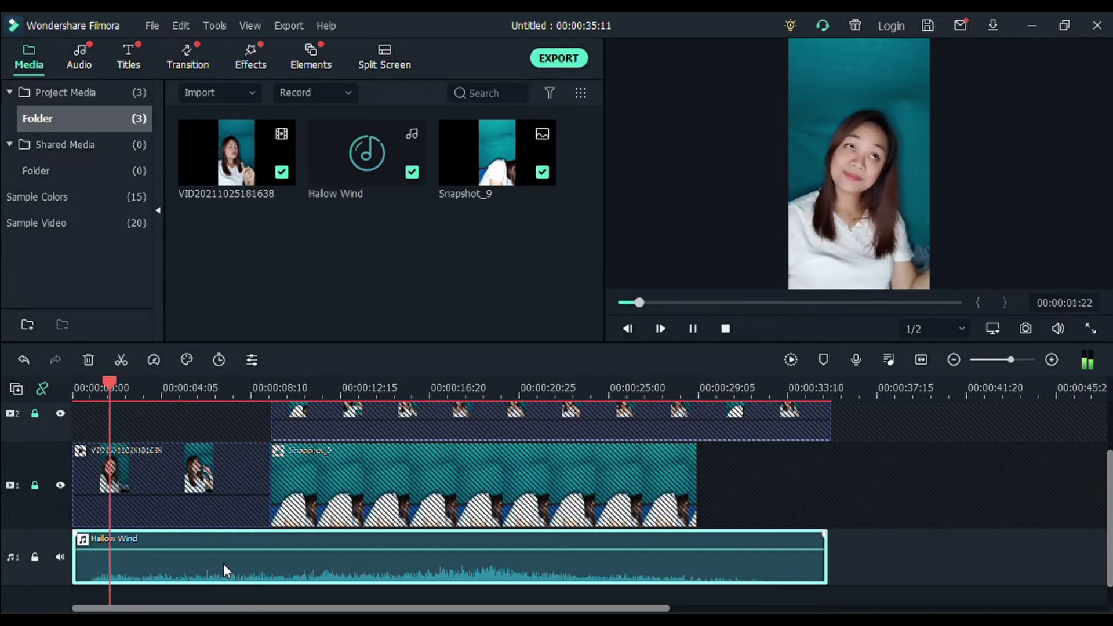
{"action": "key", "text": "space"}
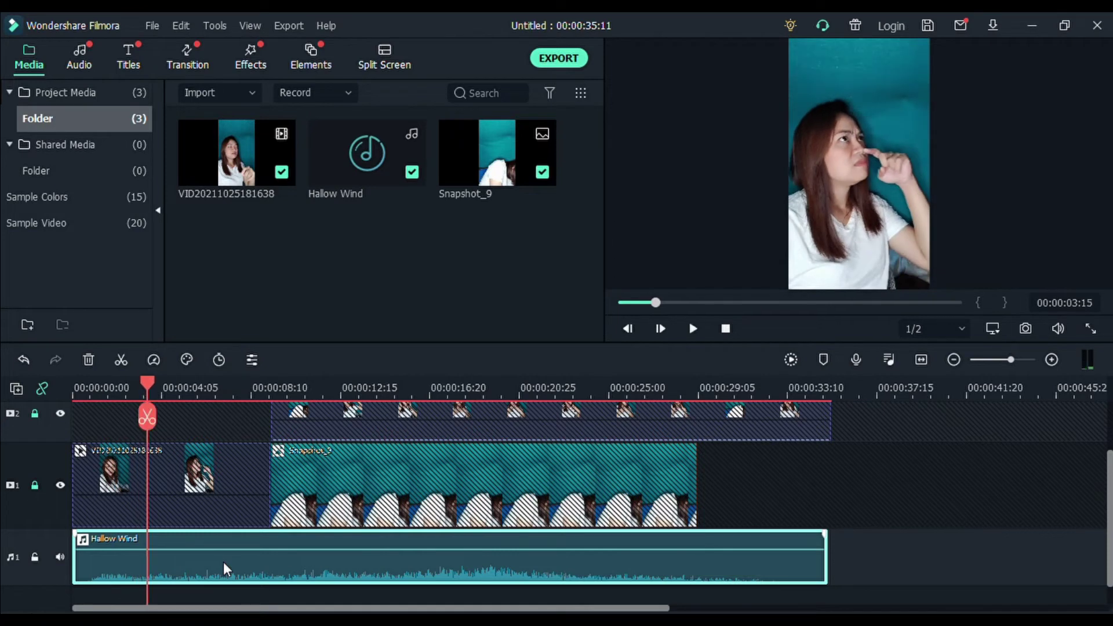
Step: Slide the Hallow Wind clip slightly later and replay from 00:00:00:22 to check it
{"action": "left_click_drag", "start_coordinate": [223, 562], "coordinate": [285, 562]}
{"action": "left_click", "coordinate": [93, 388]}
{"action": "key", "text": "space"}
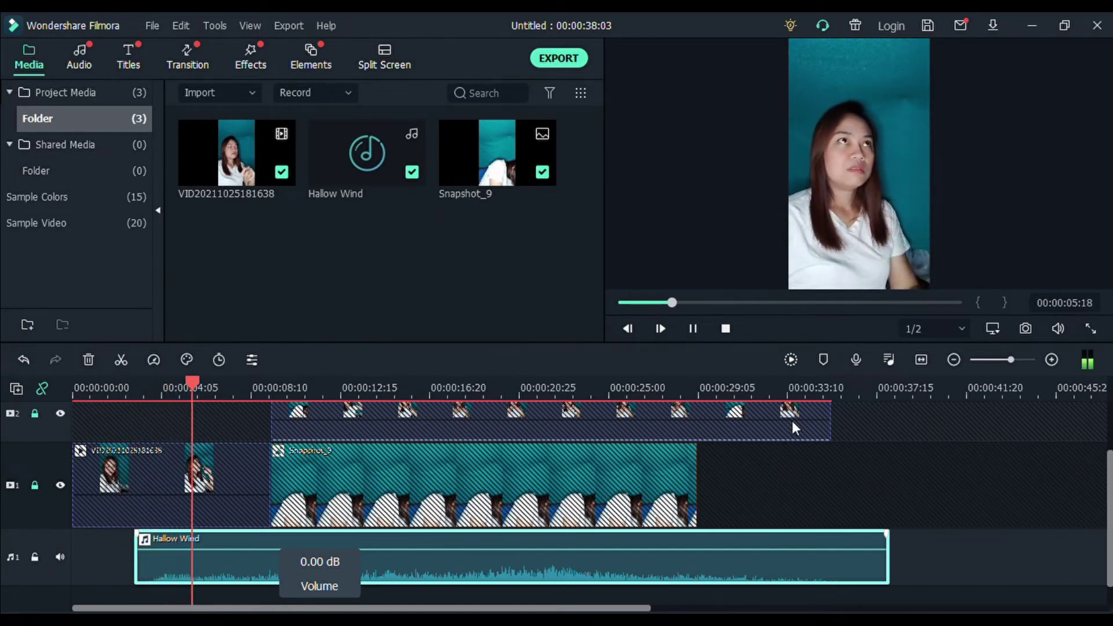
{"action": "key", "text": "space"}
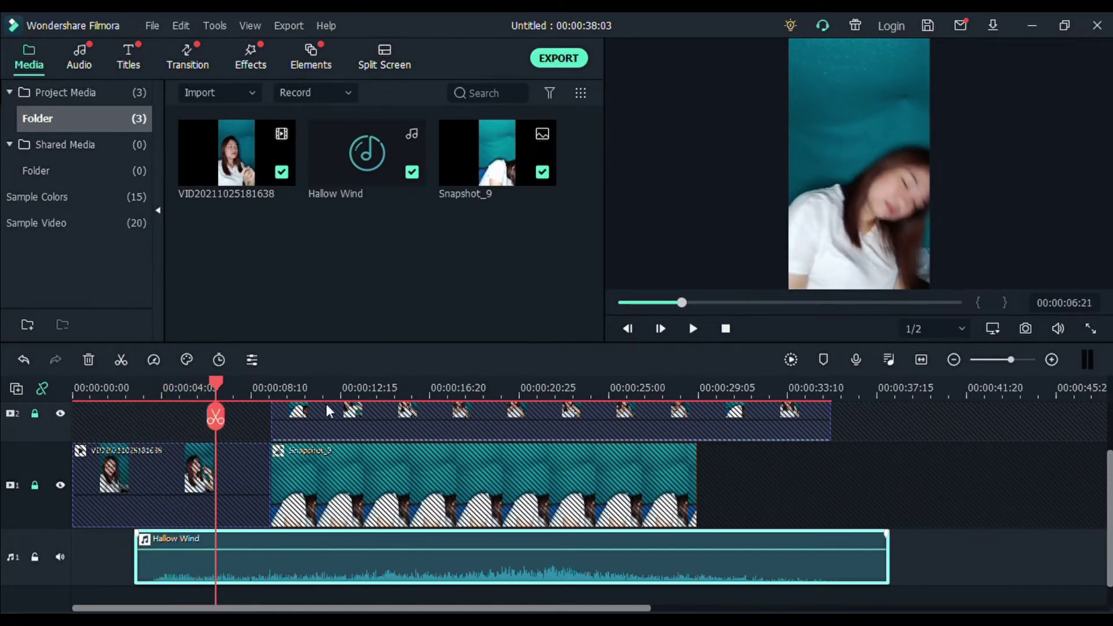
{"action": "scroll", "coordinate": [252, 430], "scroll_direction": "down", "scroll_amount": 1}
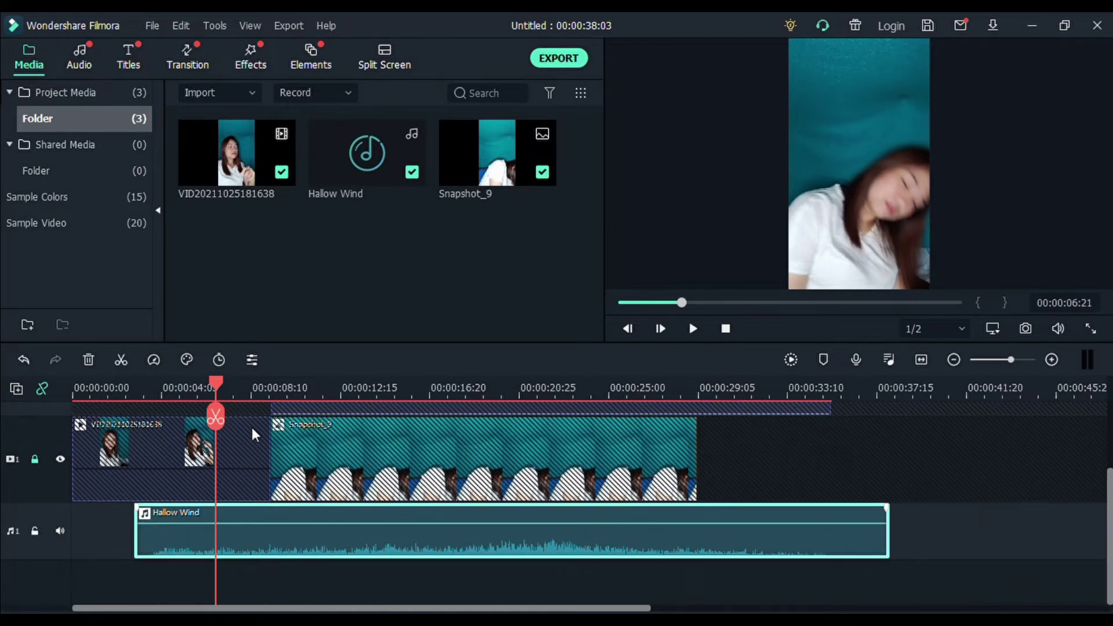
{"action": "left_click", "coordinate": [32, 536]}
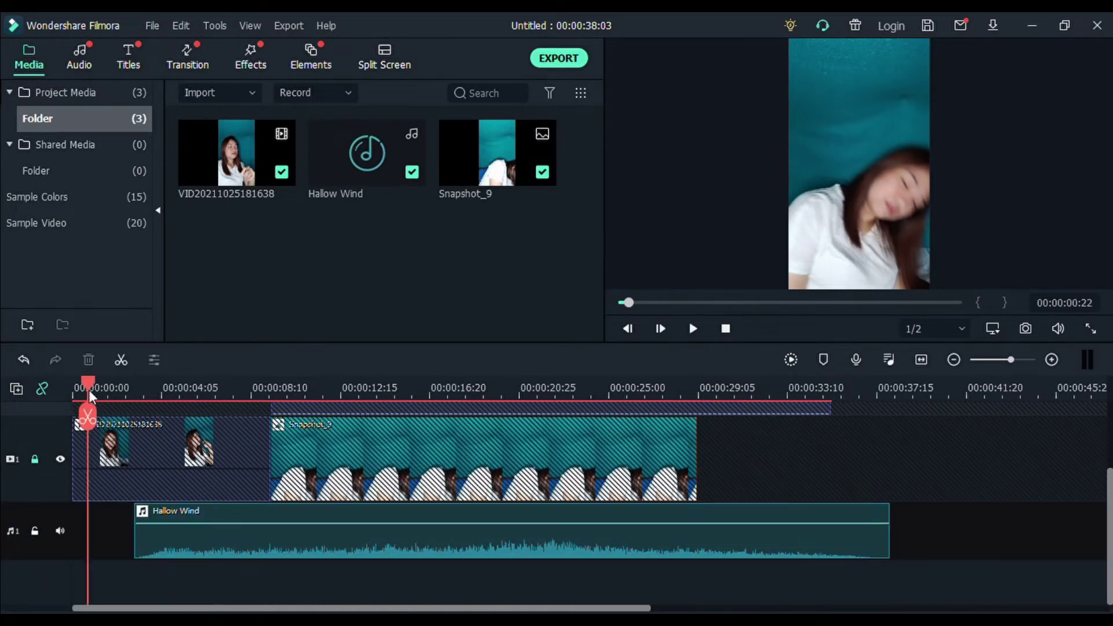
{"action": "left_click", "coordinate": [88, 389]}
{"action": "key", "text": "space"}
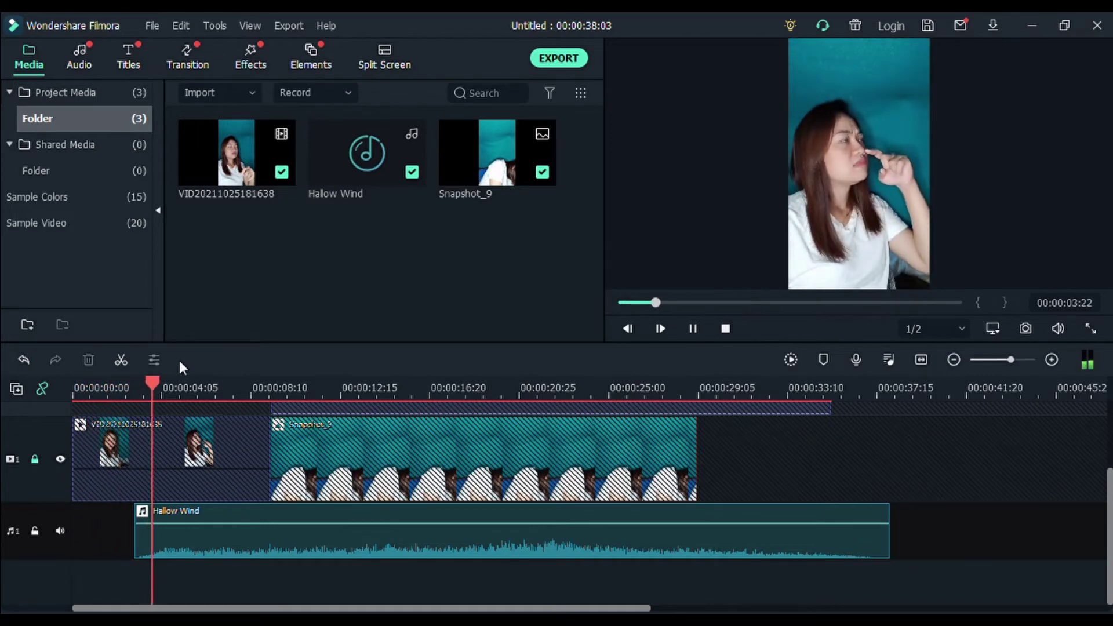
{"action": "key", "text": "space"}
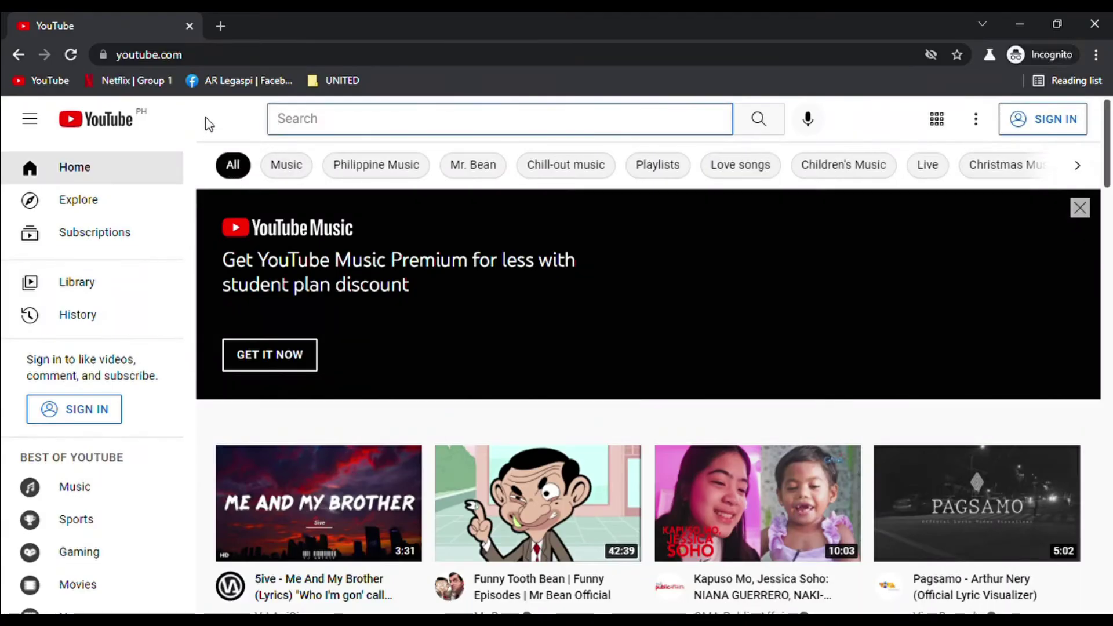
Step: Search YouTube for 'green screen smoke' and scroll through the smoke effect results
{"action": "left_click", "coordinate": [278, 118]}
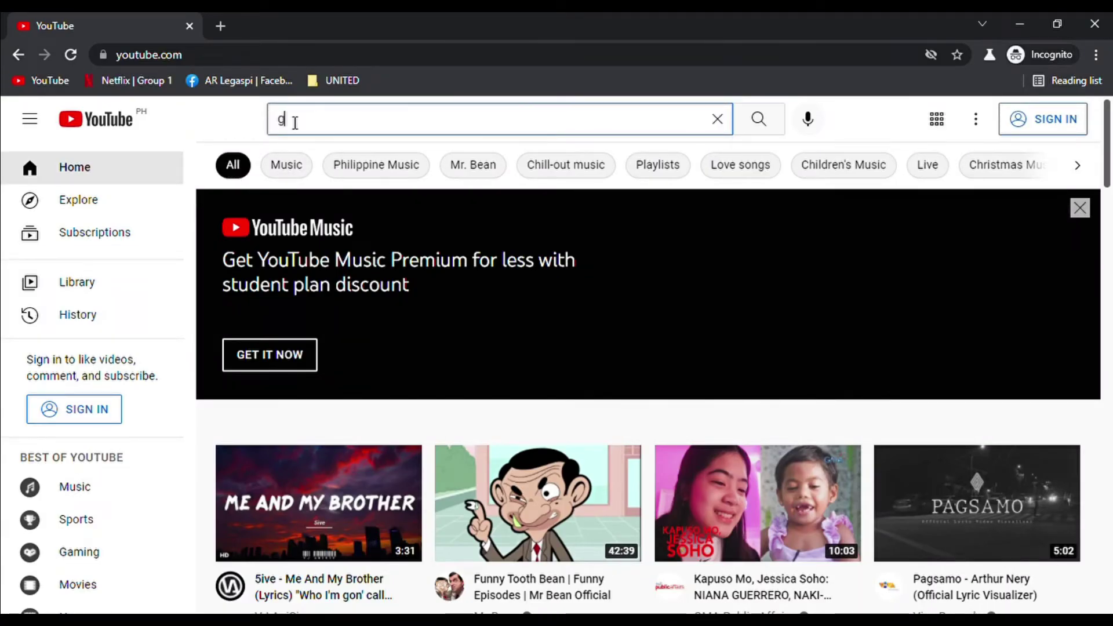
{"action": "type", "text": "green scr"}
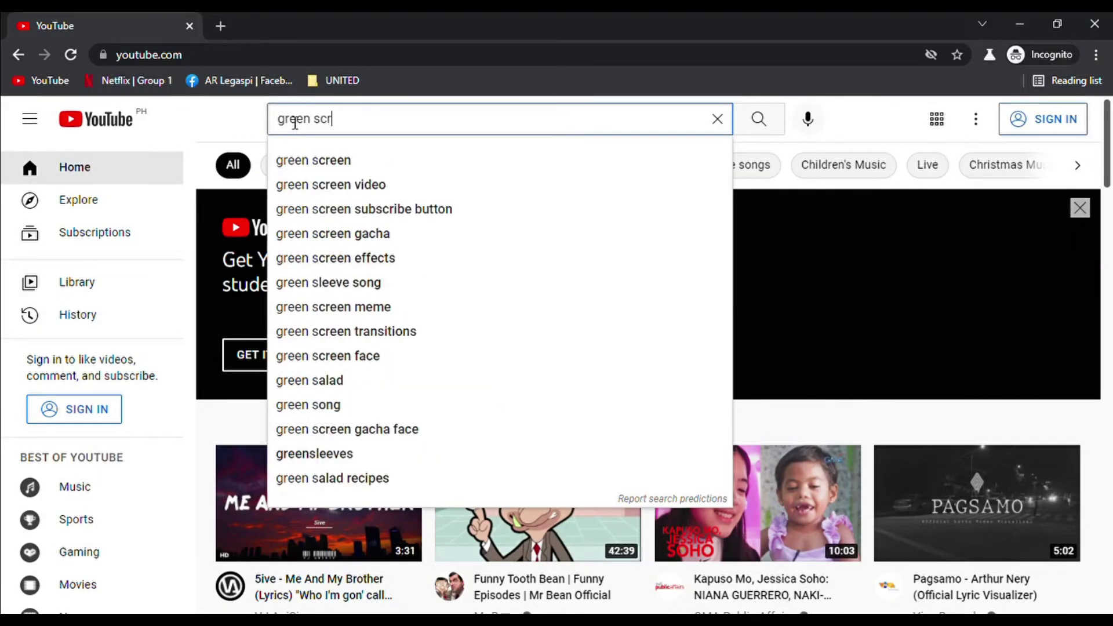
{"action": "type", "text": "een smoke"}
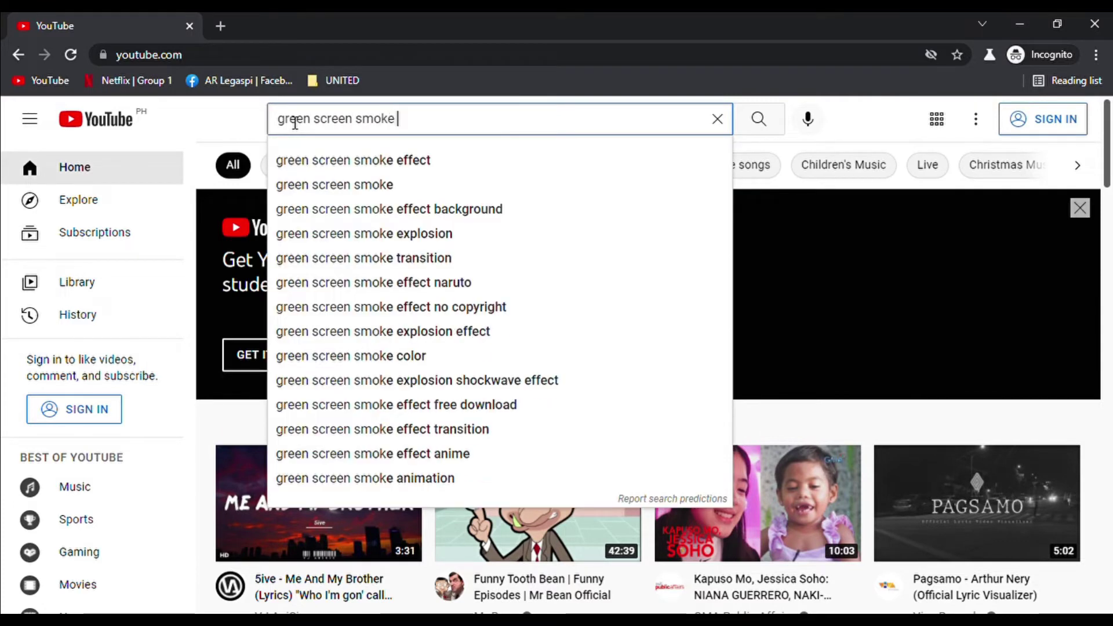
{"action": "left_click", "coordinate": [398, 163]}
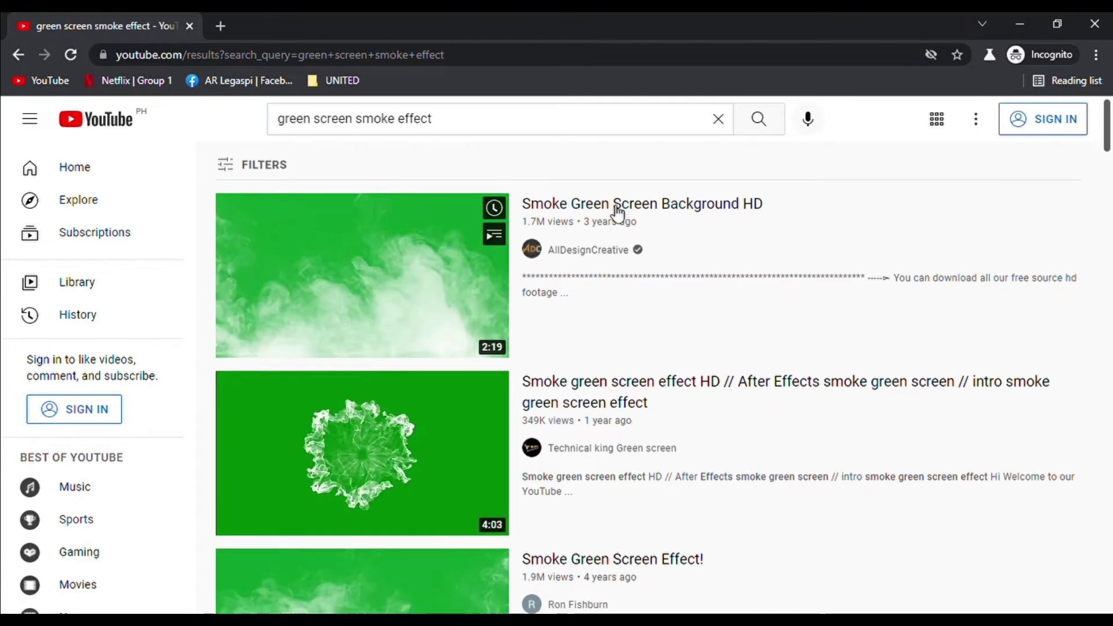
{"action": "scroll", "coordinate": [617, 215], "scroll_direction": "down", "scroll_amount": 9}
{"action": "scroll", "coordinate": [579, 331], "scroll_direction": "up", "scroll_amount": 10}
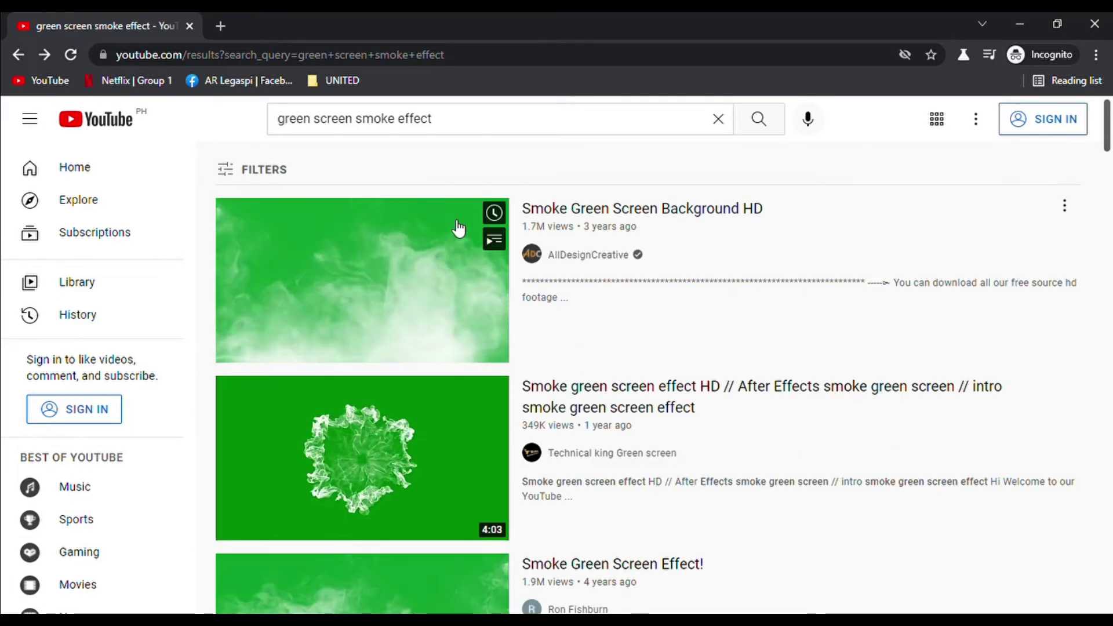
{"action": "scroll", "coordinate": [817, 319], "scroll_direction": "down", "scroll_amount": 7}
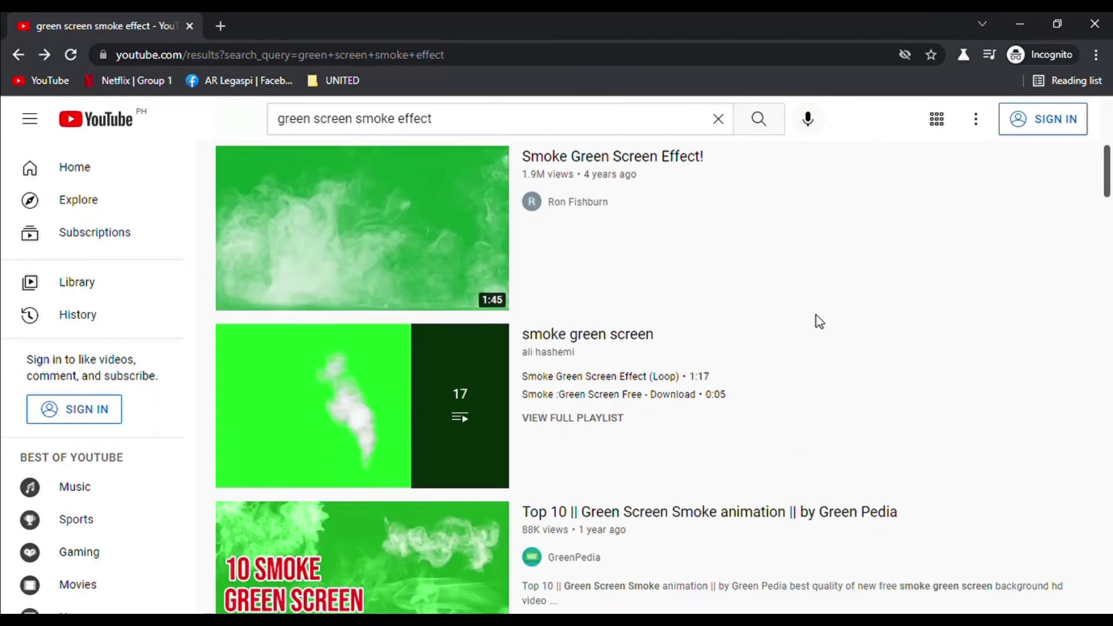
{"action": "scroll", "coordinate": [816, 318], "scroll_direction": "down", "scroll_amount": 3}
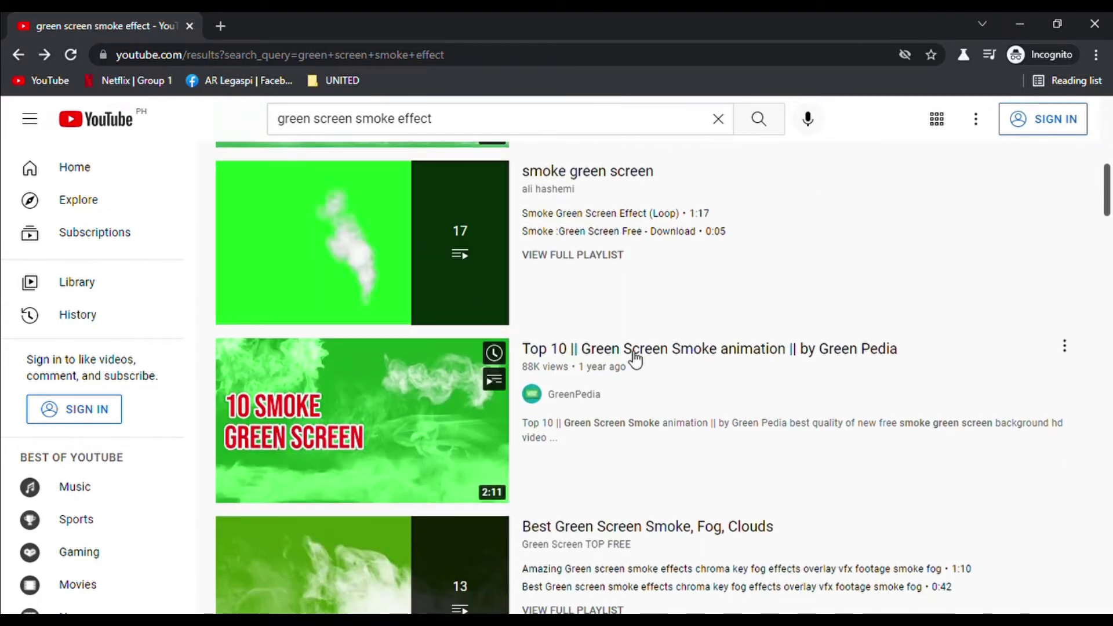
Step: Place the Smoke Green Screen clip on track 3 starting at zero
{"action": "left_click", "coordinate": [1020, 25]}
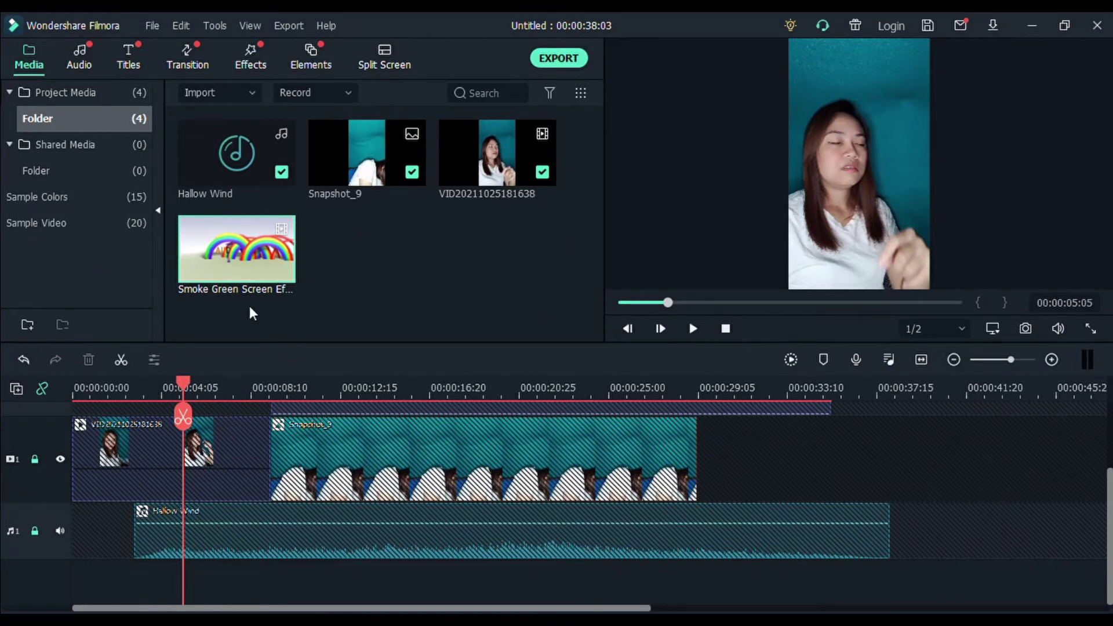
{"action": "mouse_move", "coordinate": [248, 227]}
{"action": "left_click_drag", "start_coordinate": [262, 255], "coordinate": [215, 427]}
{"action": "left_click_drag", "start_coordinate": [209, 510], "coordinate": [232, 374]}
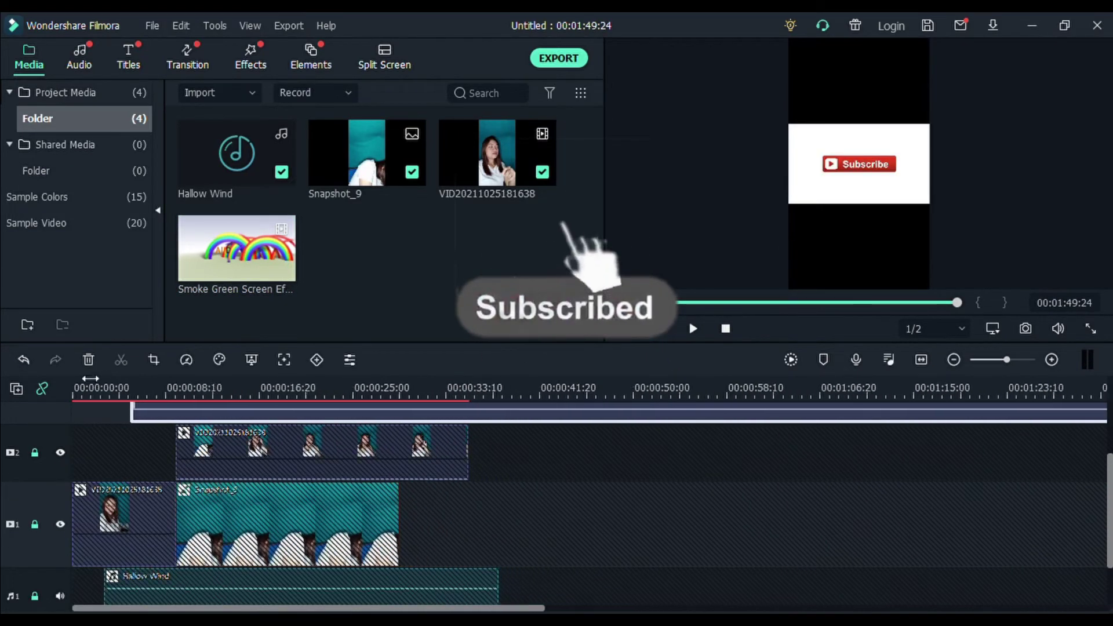
{"action": "left_click_drag", "start_coordinate": [526, 476], "coordinate": [374, 464]}
Step: Split the smoke clip at 00:00:22:15 and delete the first part
{"action": "left_click", "coordinate": [345, 390]}
{"action": "left_click_drag", "start_coordinate": [350, 378], "coordinate": [390, 404]}
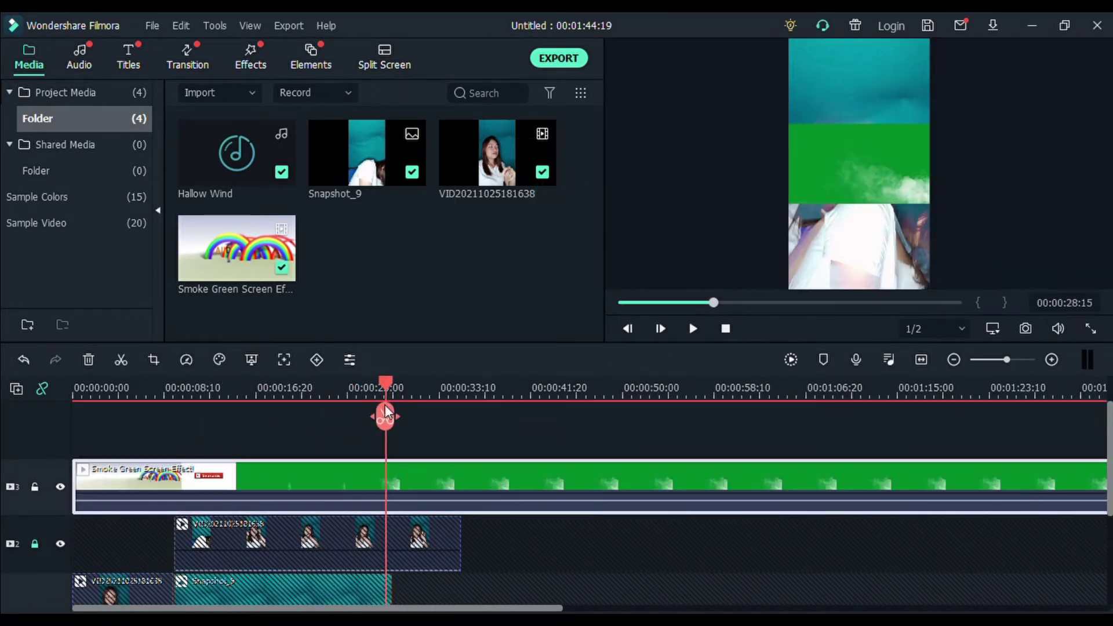
{"action": "left_click_drag", "start_coordinate": [384, 412], "coordinate": [319, 416]}
{"action": "left_click", "coordinate": [320, 416]}
{"action": "left_click", "coordinate": [225, 485]}
{"action": "key", "text": "shift+Delete"}
Step: Drag the smoke overlay's top and bottom edges to the frame's top and bottom
{"action": "left_click", "coordinate": [818, 183]}
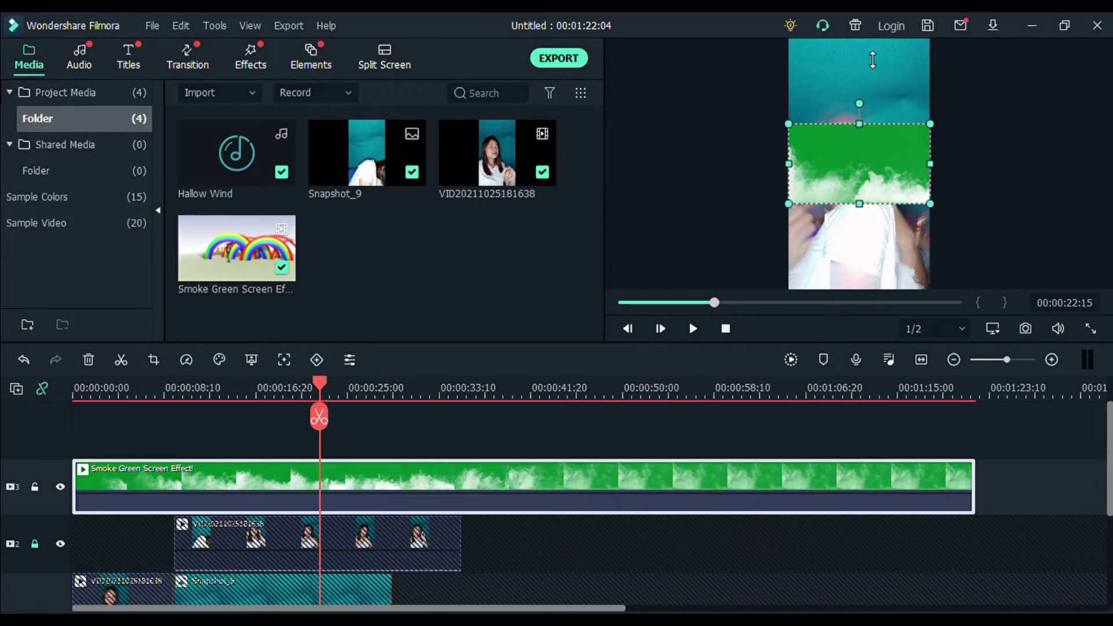
{"action": "left_click_drag", "start_coordinate": [860, 124], "coordinate": [866, 41]}
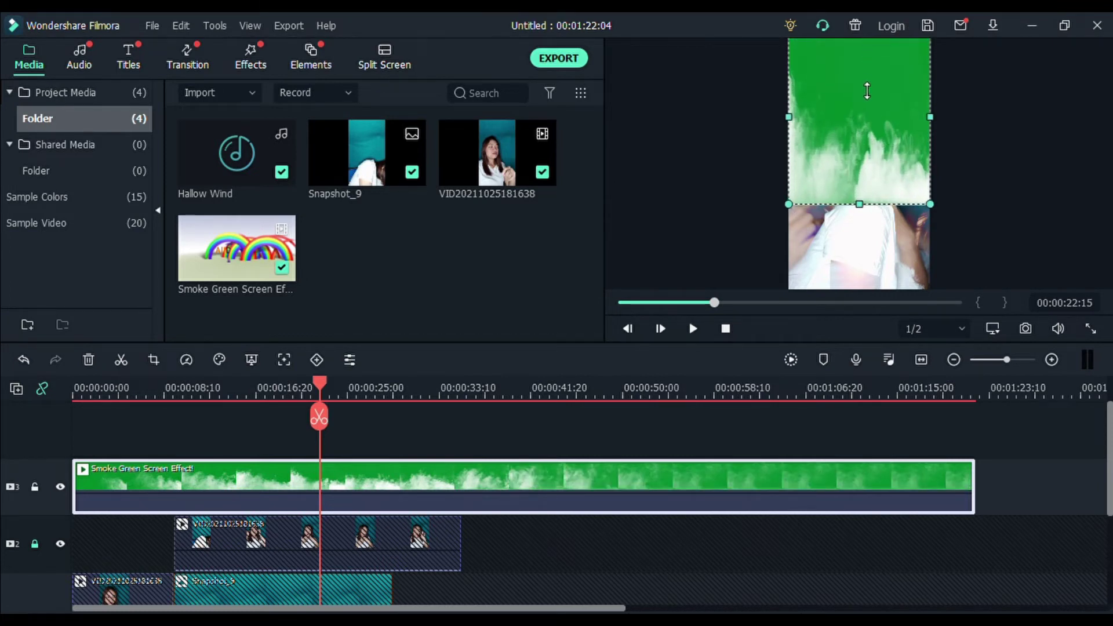
{"action": "left_click_drag", "start_coordinate": [860, 204], "coordinate": [860, 286]}
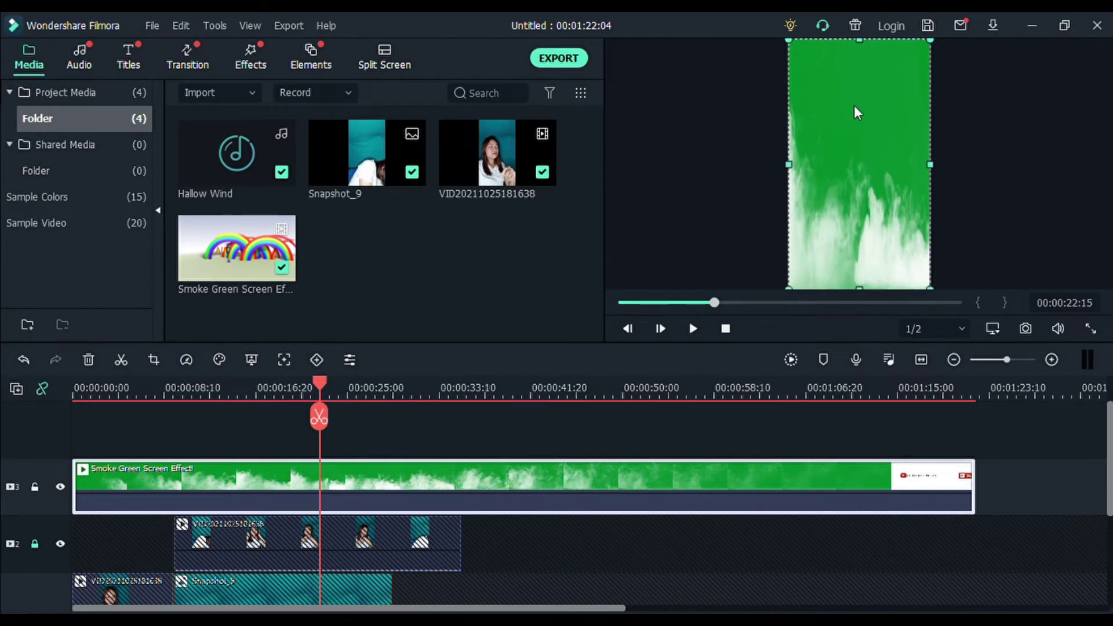
Step: Enable Chroma Key on the green smoke clip with offset 9, then play from the start
{"action": "double_click", "coordinate": [451, 479]}
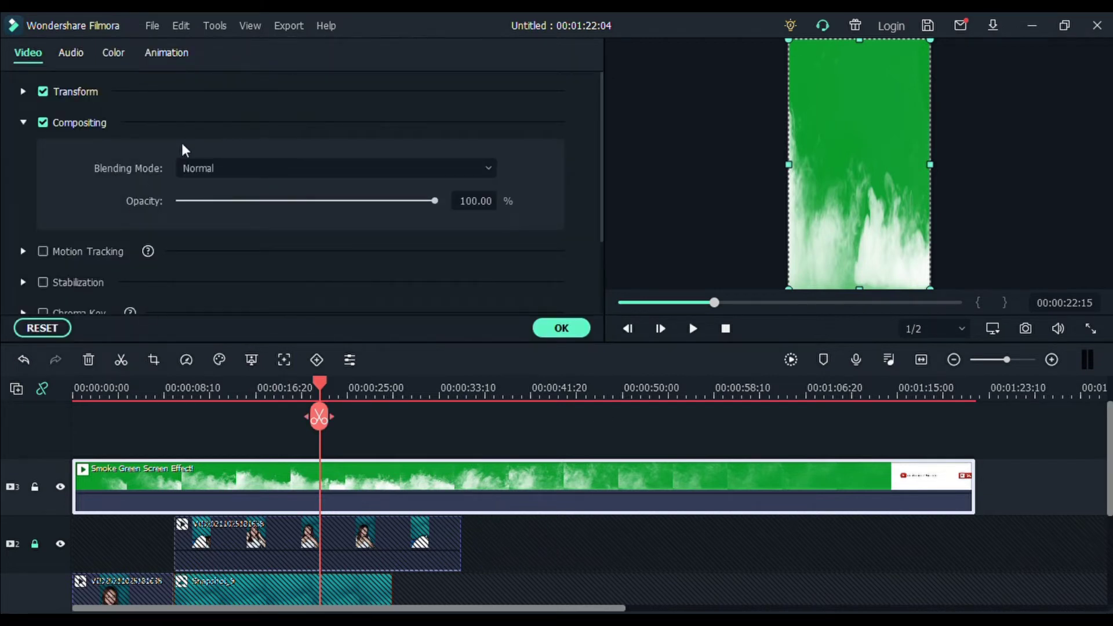
{"action": "scroll", "coordinate": [93, 270], "scroll_direction": "down", "scroll_amount": 3}
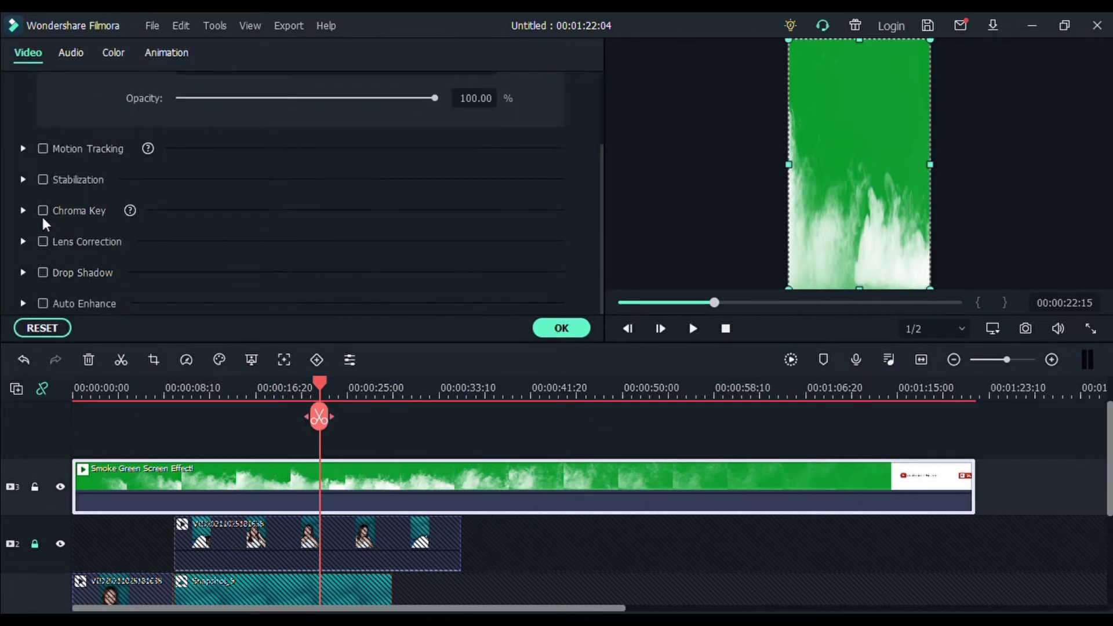
{"action": "left_click", "coordinate": [43, 213]}
{"action": "mouse_move", "coordinate": [326, 170]}
{"action": "left_mouse_down"}
{"action": "mouse_move", "coordinate": [357, 173]}
{"action": "mouse_move", "coordinate": [318, 173]}
{"action": "left_mouse_up"}
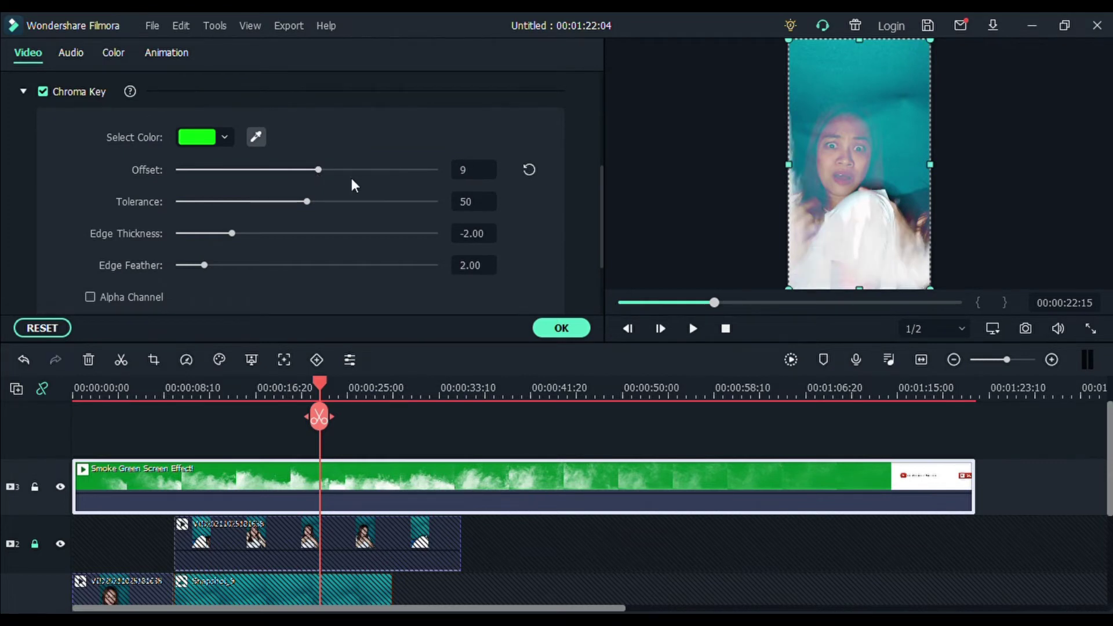
{"action": "left_click", "coordinate": [561, 328]}
{"action": "left_click_drag", "start_coordinate": [320, 384], "coordinate": [78, 392]}
{"action": "key", "text": "space"}
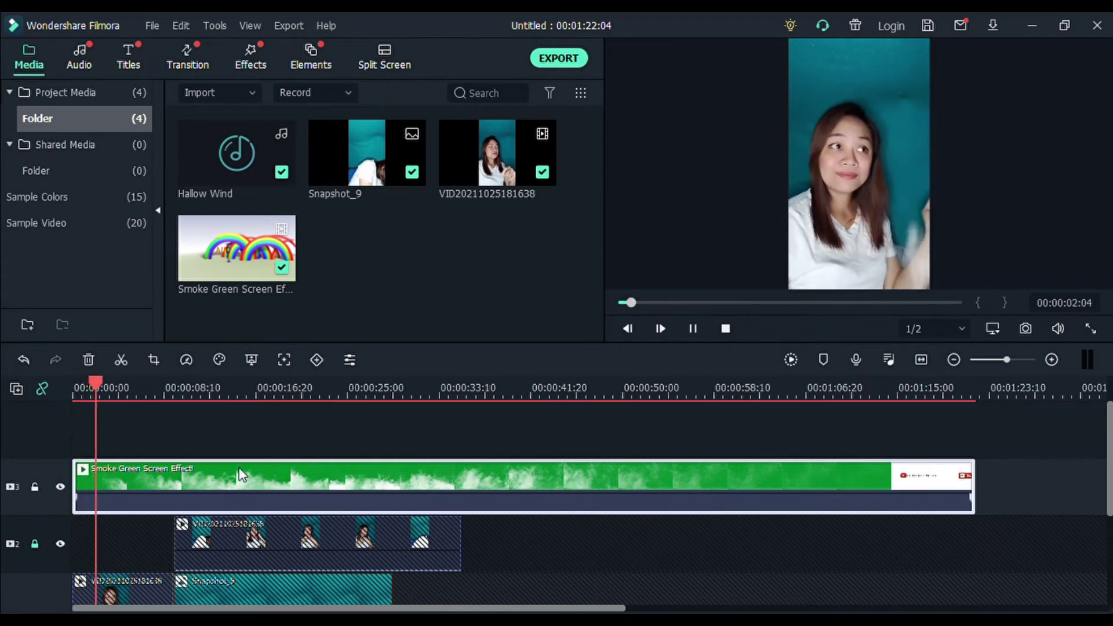
Step: Nudge the Smoke Green Screen clip later on track 3 and play through to 00:00:30:15
{"action": "key", "text": "space"}
{"action": "left_click_drag", "start_coordinate": [176, 481], "coordinate": [215, 482]}
{"action": "key", "text": "space"}
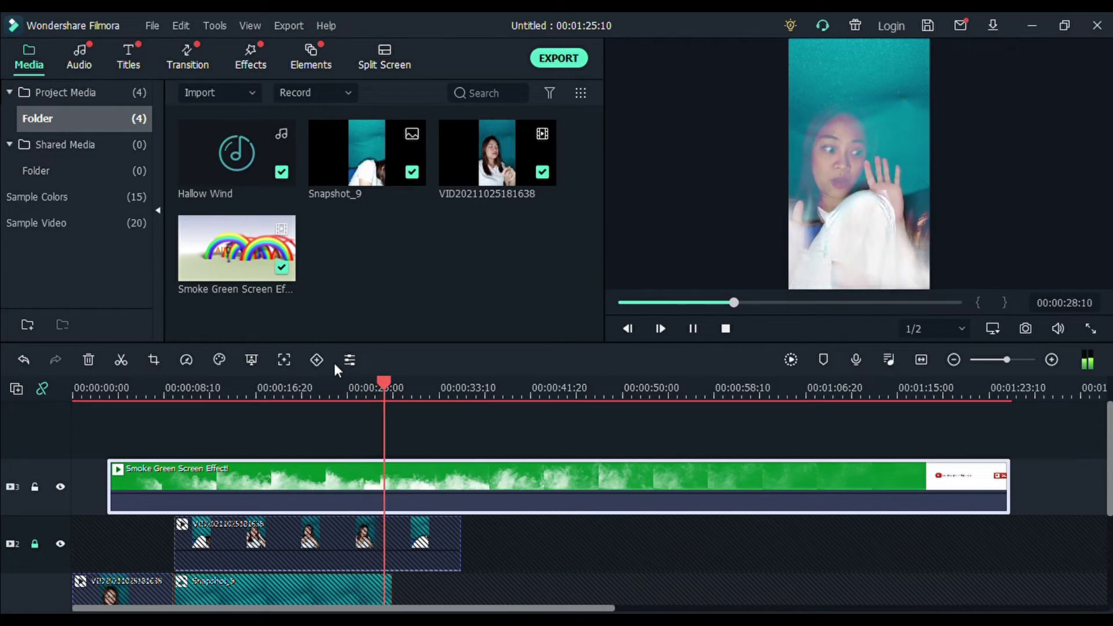
{"action": "key", "text": "space"}
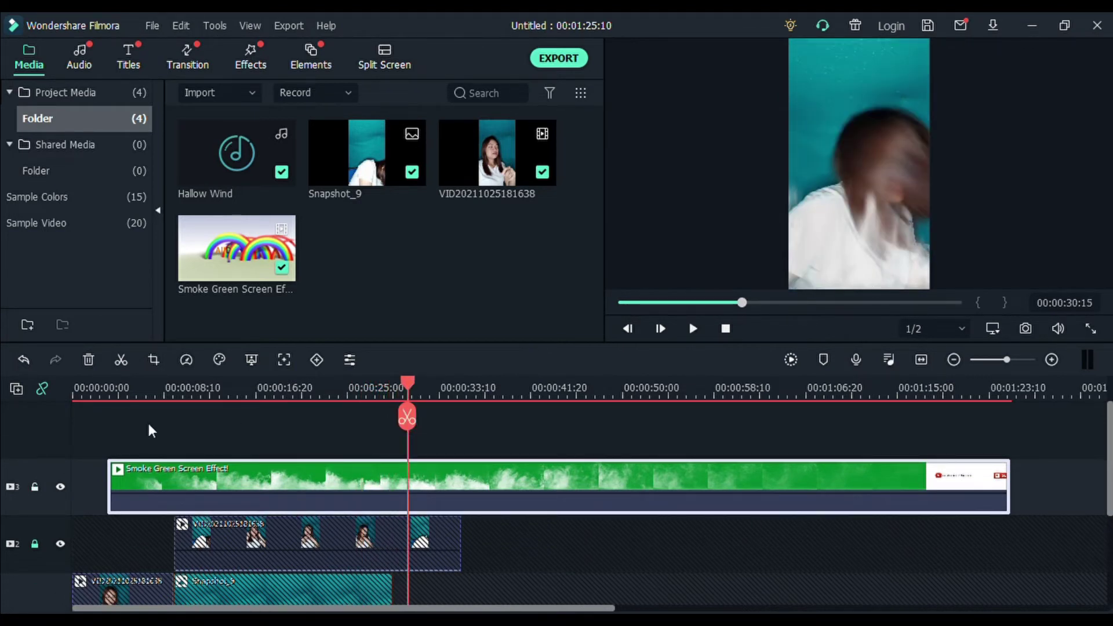
Step: Split the smoke clip at 00:00:28:26, delete the remainder, and lock track 3
{"action": "left_click", "coordinate": [34, 487]}
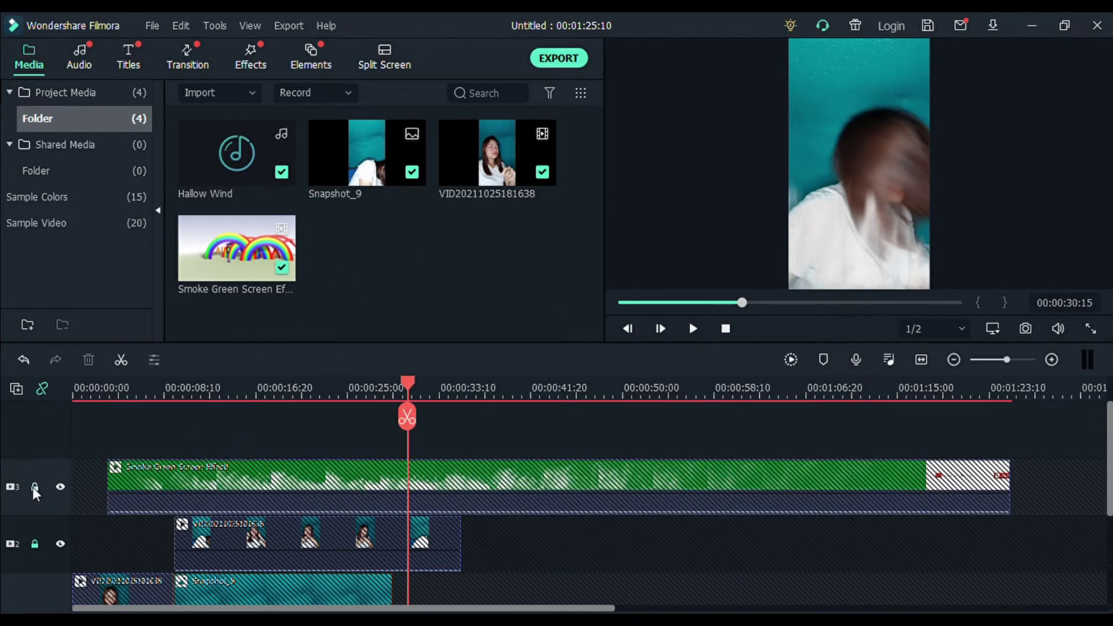
{"action": "left_click", "coordinate": [34, 486]}
{"action": "left_click", "coordinate": [391, 390]}
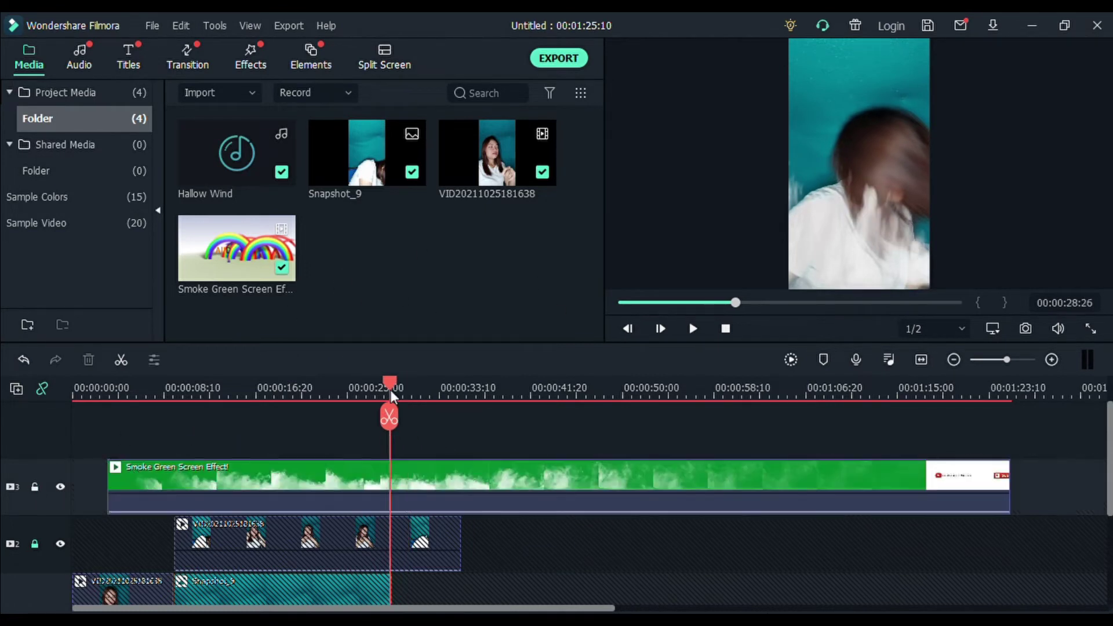
{"action": "left_click", "coordinate": [390, 417]}
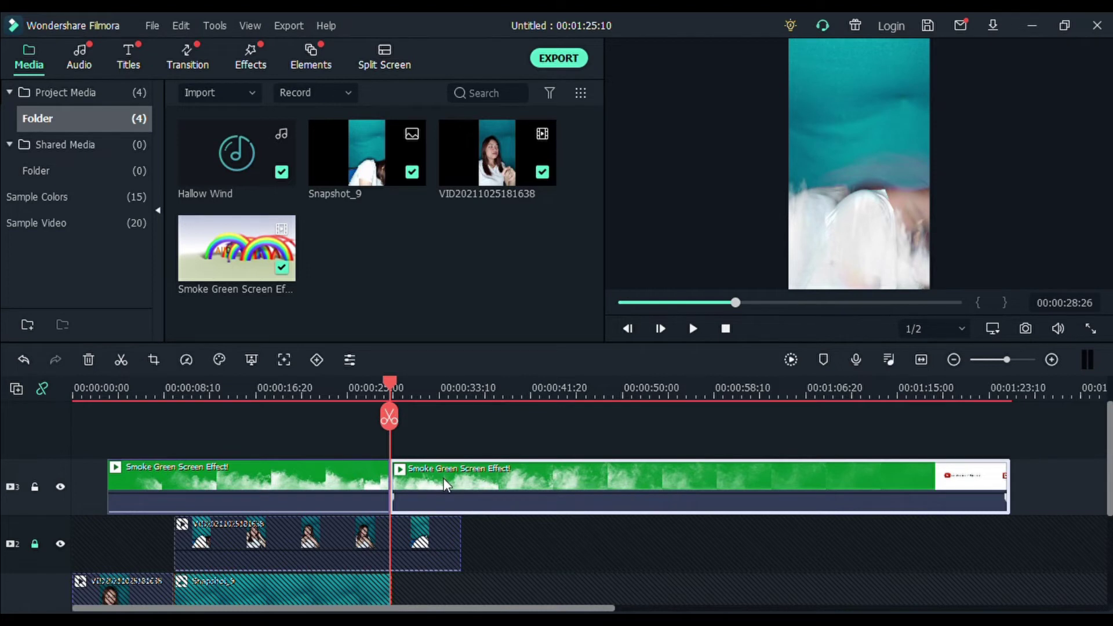
{"action": "key", "text": "Delete"}
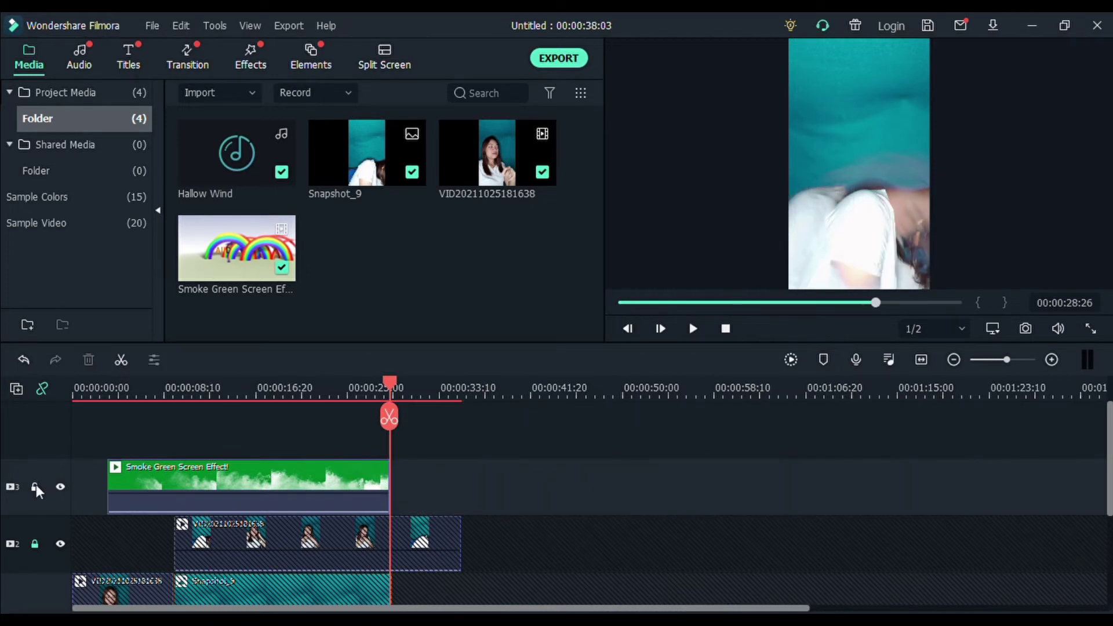
{"action": "left_click", "coordinate": [35, 487]}
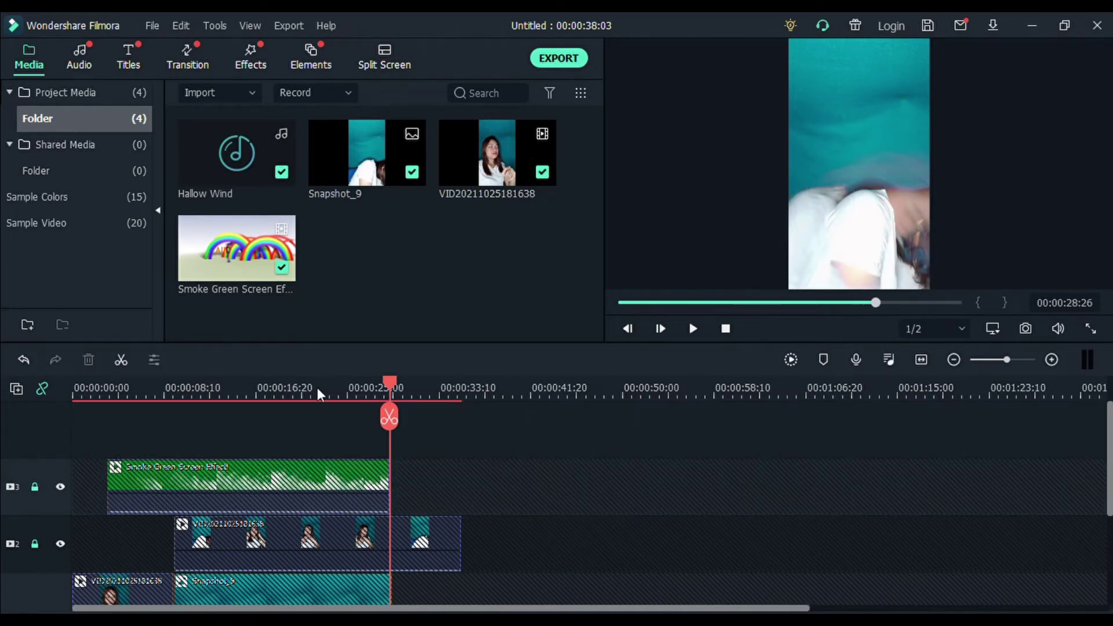
Step: Move the playhead back to about 00:00:09:12
{"action": "left_click", "coordinate": [186, 390]}
{"action": "scroll", "coordinate": [189, 389], "scroll_direction": "down", "scroll_amount": 2}
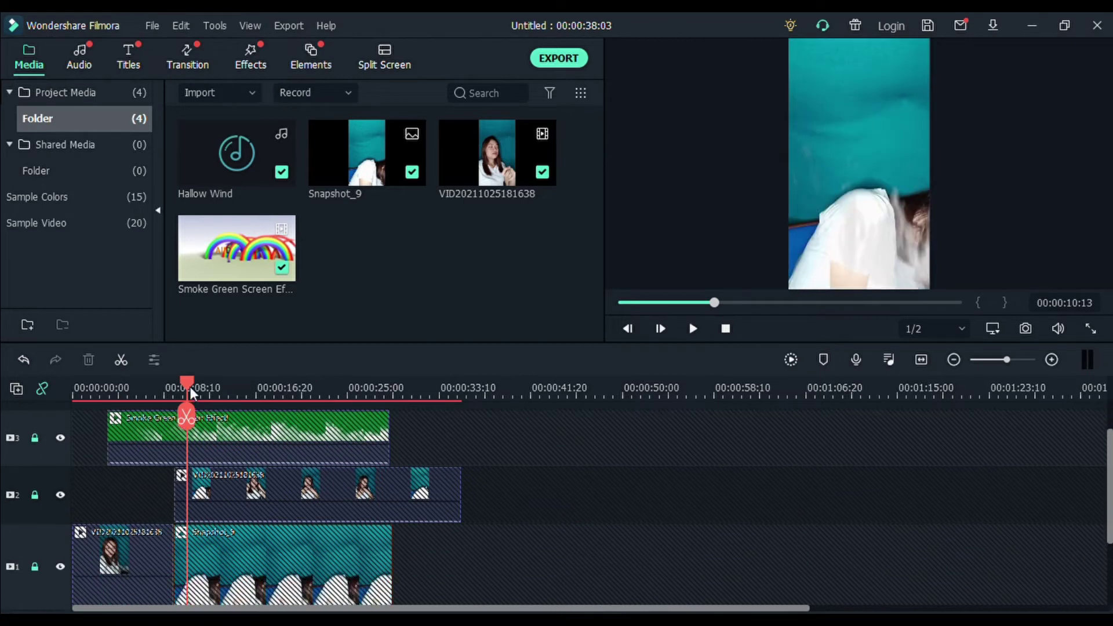
{"action": "left_click_drag", "start_coordinate": [190, 387], "coordinate": [266, 384]}
{"action": "left_click_drag", "start_coordinate": [392, 379], "coordinate": [175, 385]}
Step: Preview Cartoon Whoosh 02 in Audio > Sound Effect and add it at the ten-second playhead
{"action": "left_click", "coordinate": [90, 57]}
{"action": "scroll", "coordinate": [93, 205], "scroll_direction": "down", "scroll_amount": 3}
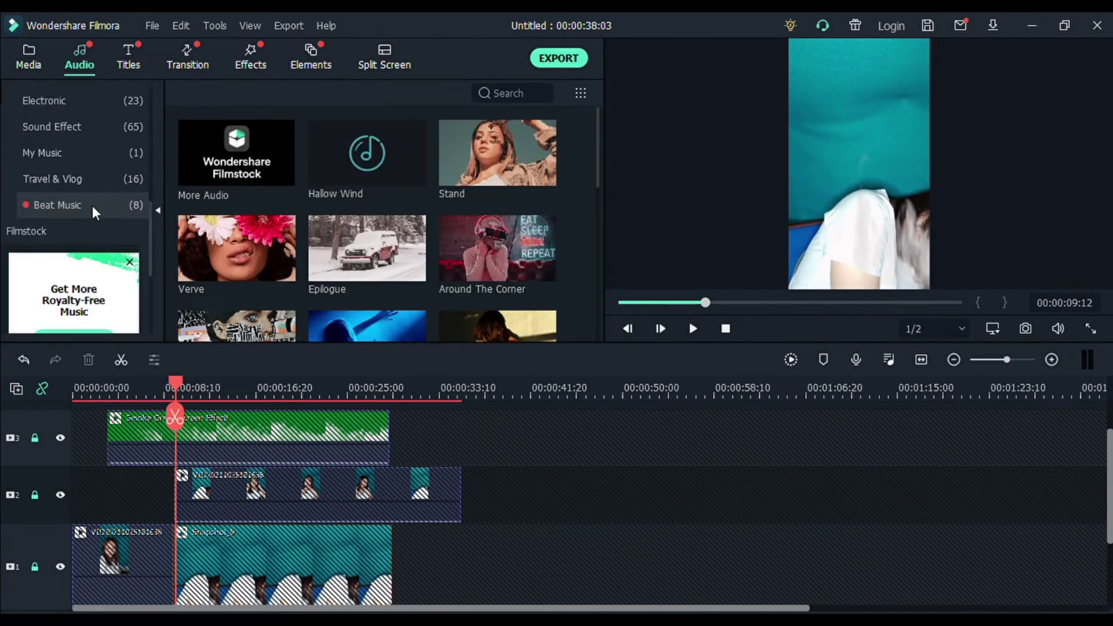
{"action": "left_click", "coordinate": [53, 127]}
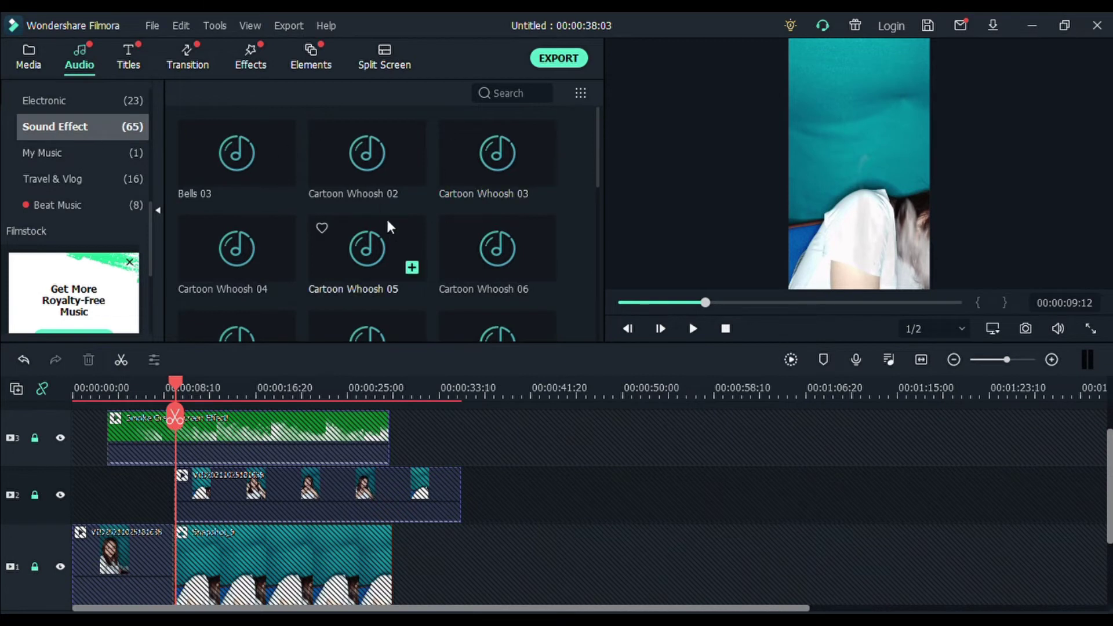
{"action": "double_click", "coordinate": [336, 167]}
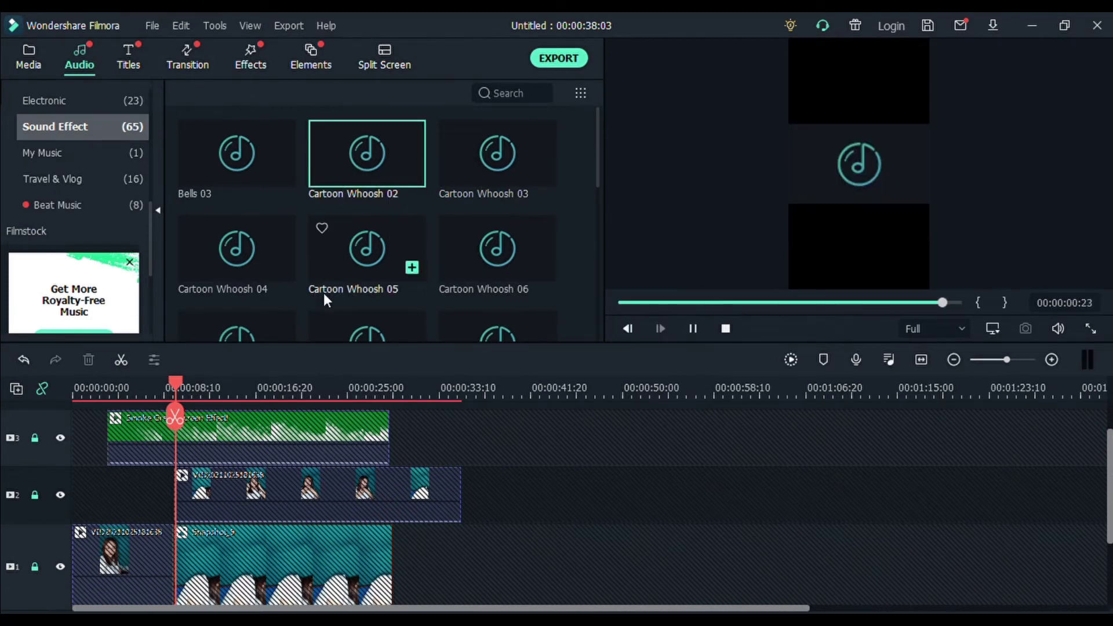
{"action": "scroll", "coordinate": [331, 296], "scroll_direction": "down", "scroll_amount": 3}
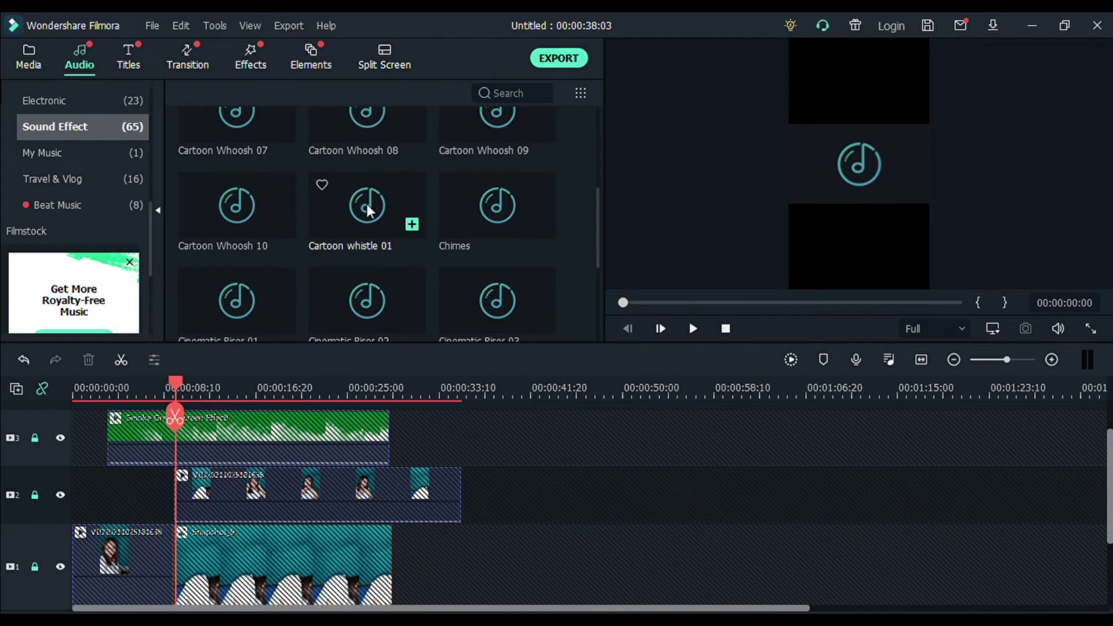
{"action": "scroll", "coordinate": [366, 203], "scroll_direction": "up", "scroll_amount": 3}
{"action": "left_click", "coordinate": [409, 171]}
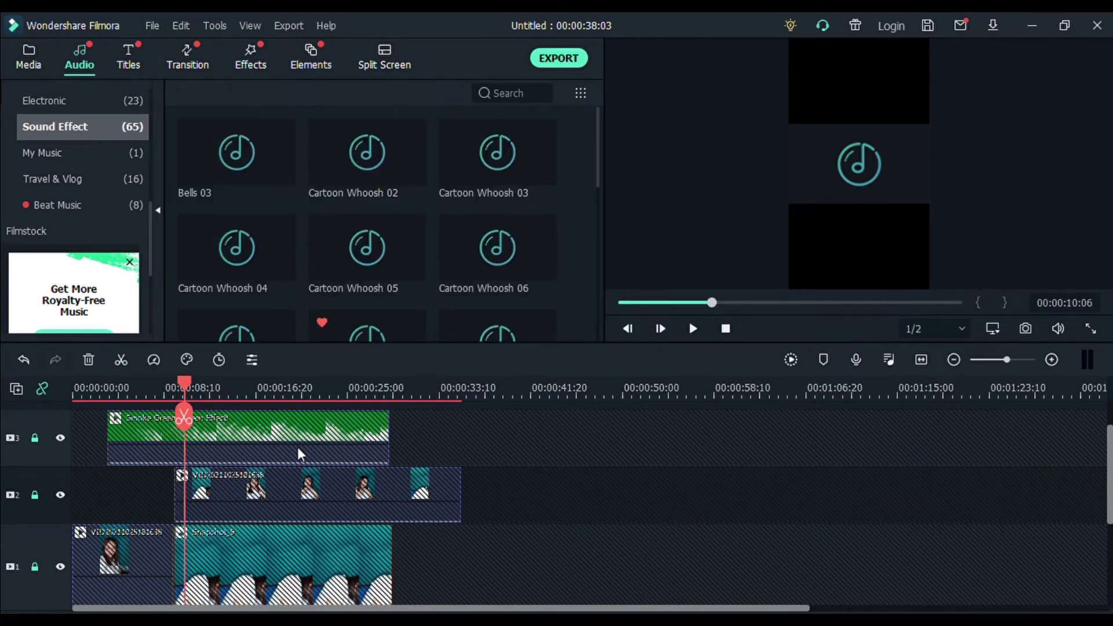
{"action": "scroll", "coordinate": [297, 463], "scroll_direction": "down", "scroll_amount": 3}
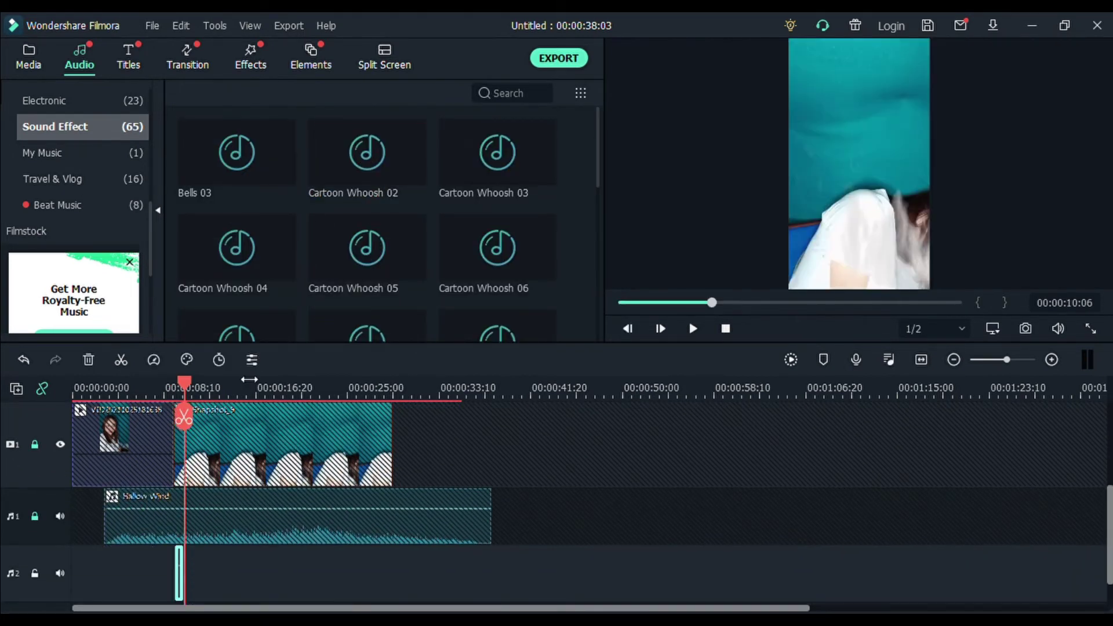
{"action": "scroll", "coordinate": [249, 380], "scroll_direction": "up", "scroll_amount": 3}
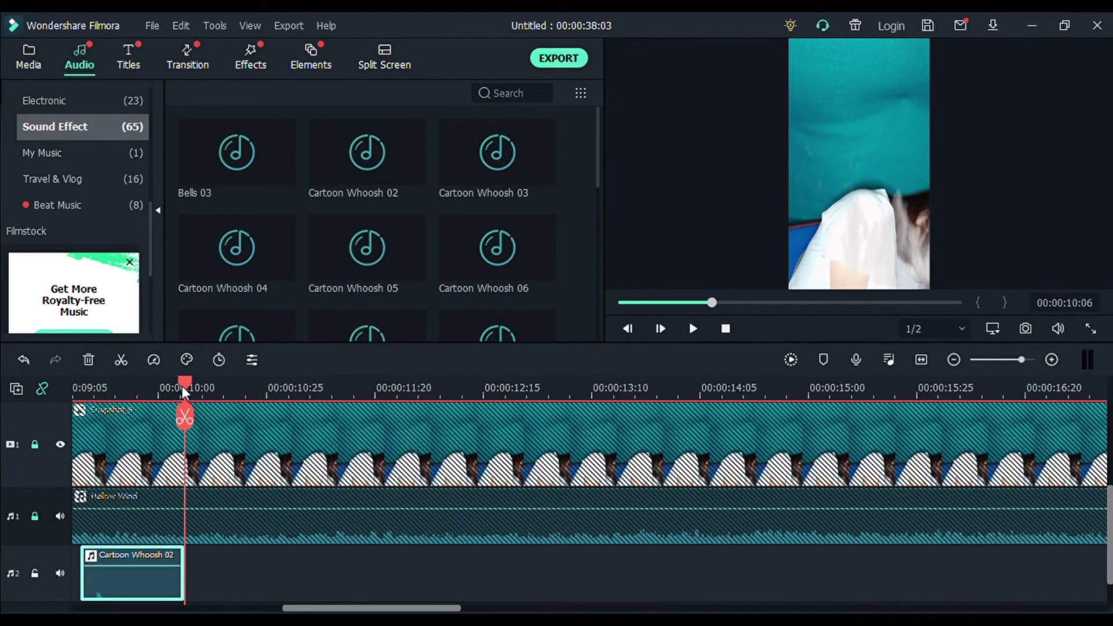
Step: Shift the first Cartoon Whoosh 02 later to match the clone's entrance and check its timing
{"action": "left_click_drag", "start_coordinate": [182, 386], "coordinate": [80, 387]}
{"action": "scroll", "coordinate": [106, 526], "scroll_direction": "down", "scroll_amount": 1}
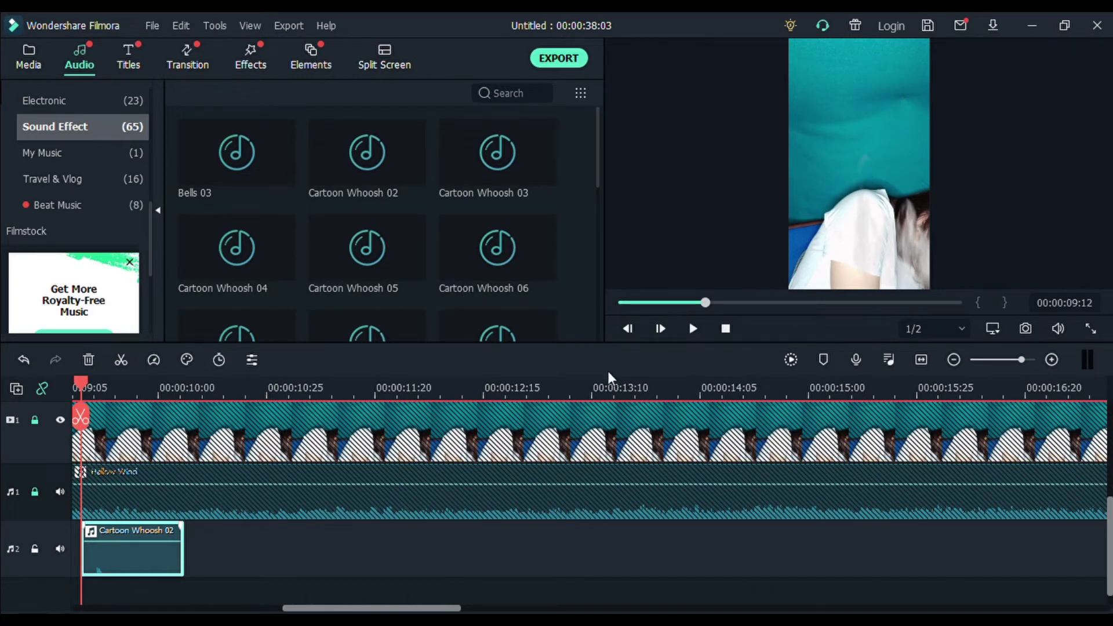
{"action": "left_click", "coordinate": [132, 551]}
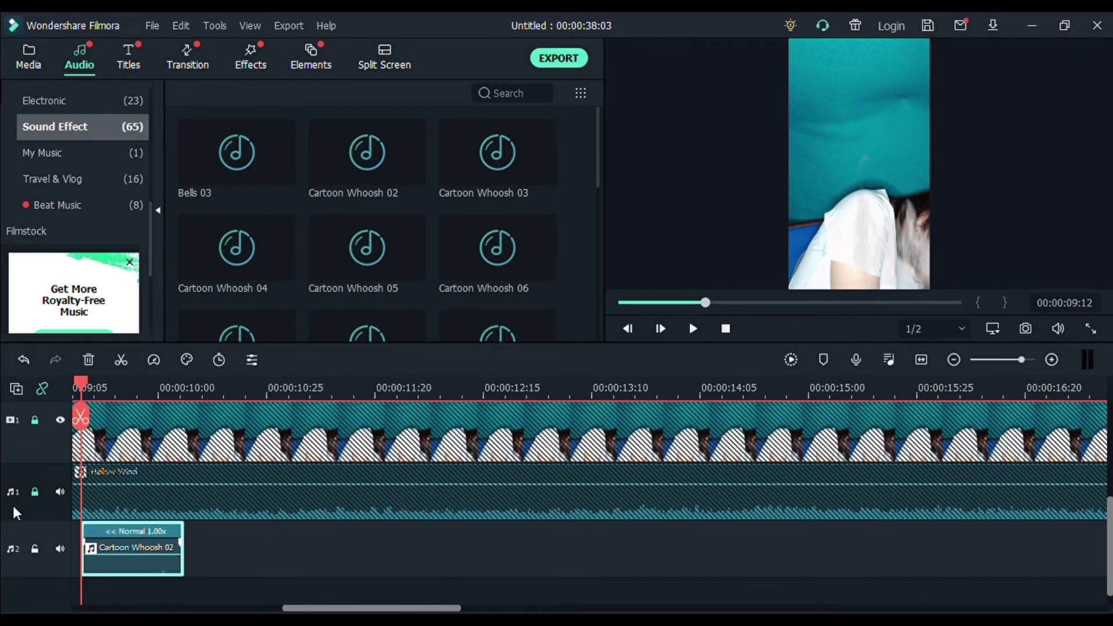
{"action": "left_click_drag", "start_coordinate": [83, 387], "coordinate": [66, 382]}
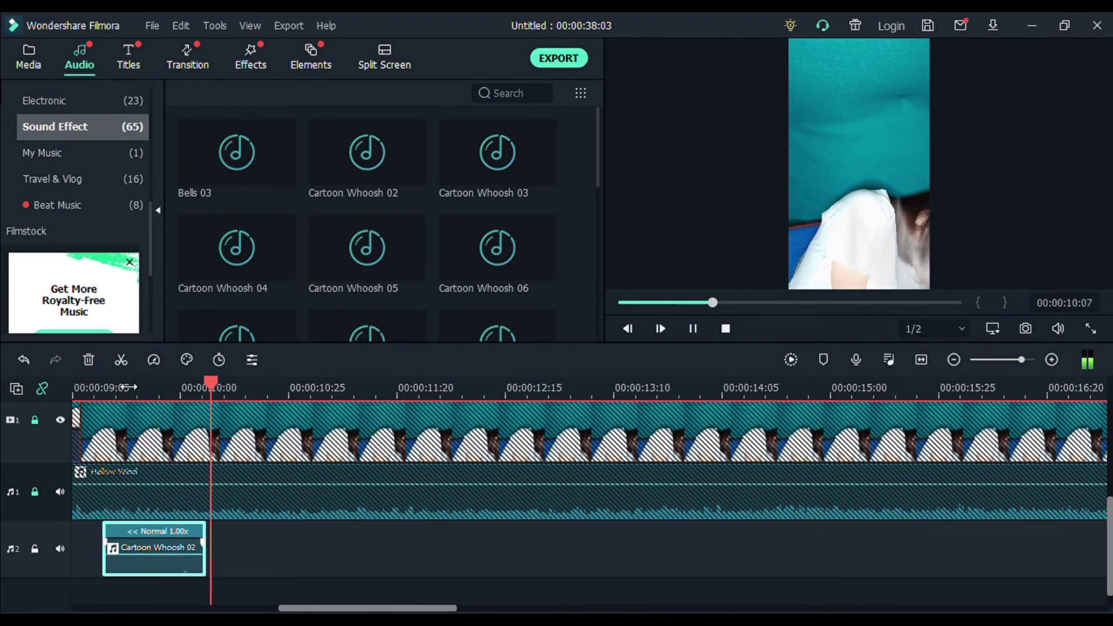
{"action": "left_click", "coordinate": [156, 531]}
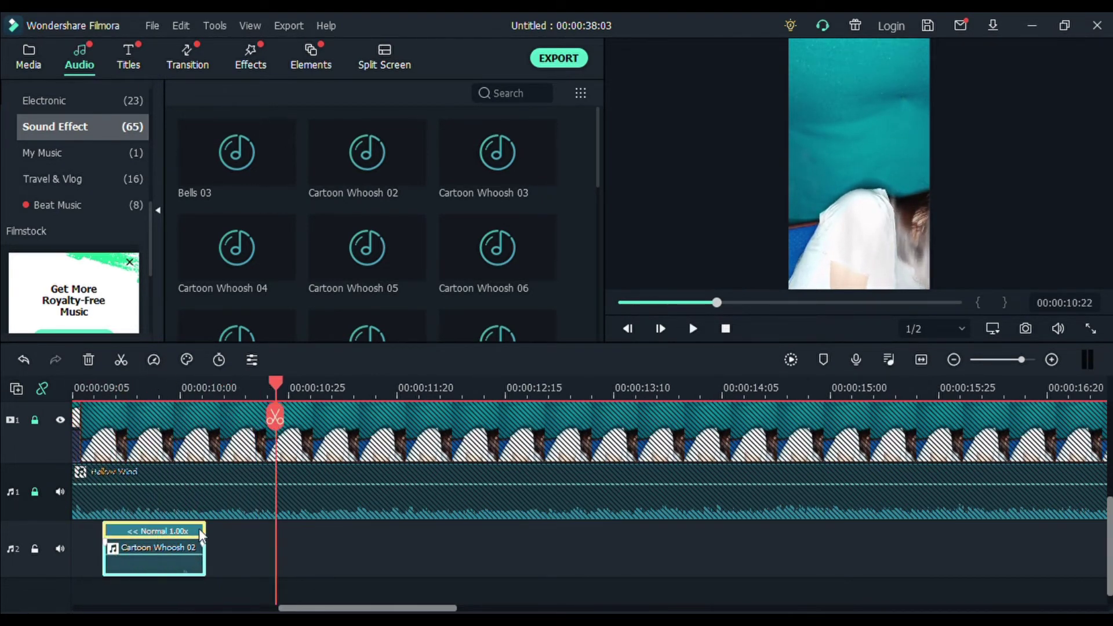
{"action": "left_click_drag", "start_coordinate": [204, 548], "coordinate": [296, 556]}
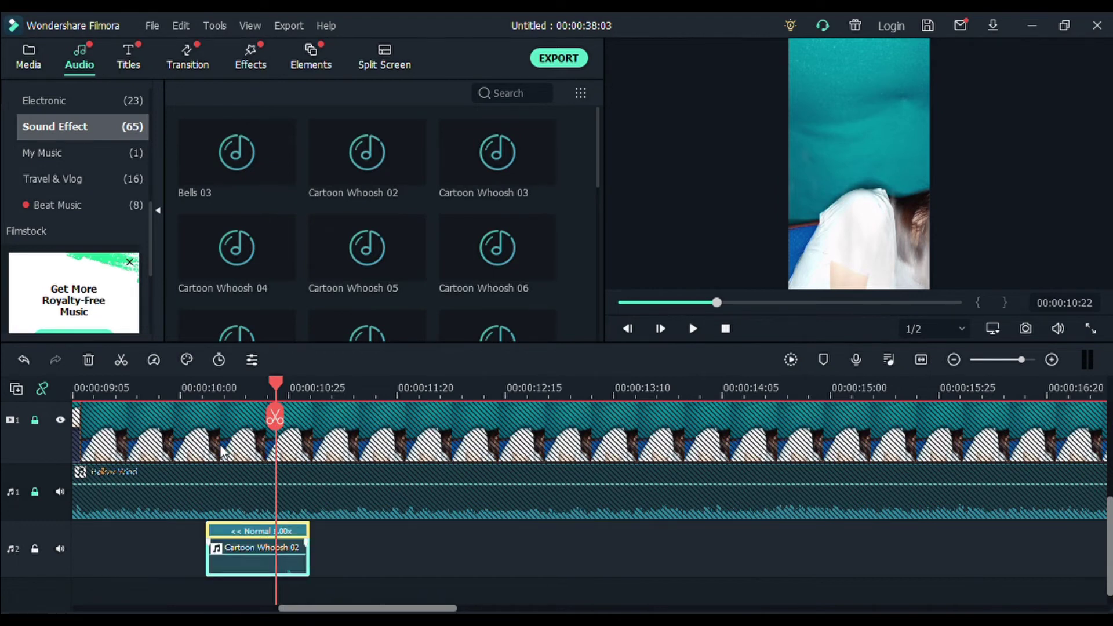
{"action": "left_click", "coordinate": [197, 389]}
{"action": "key", "text": "space"}
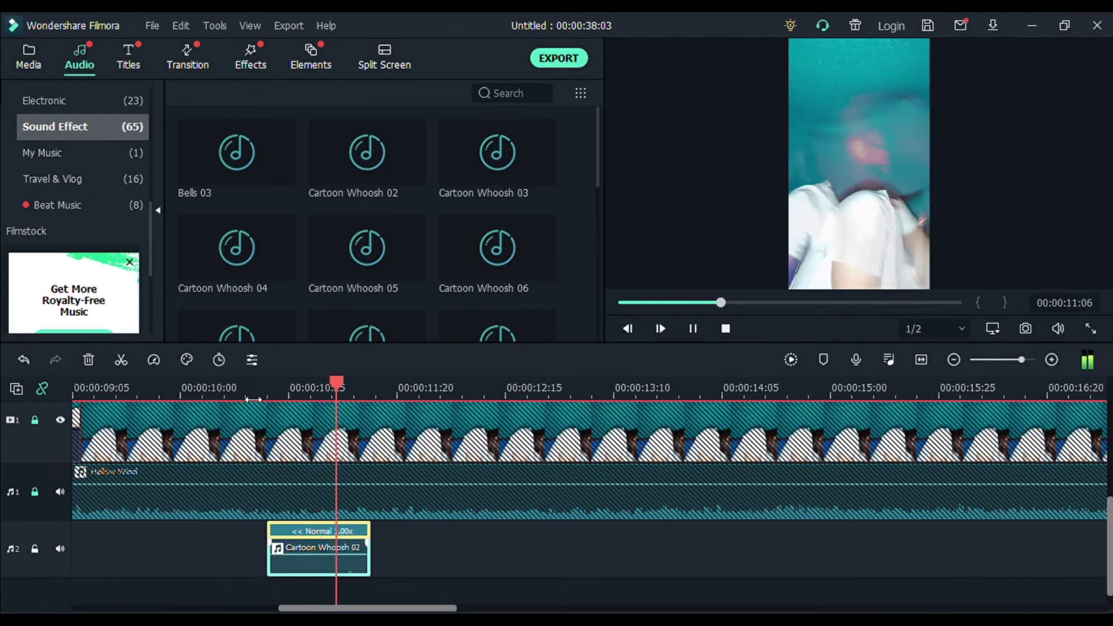
{"action": "key", "text": "space"}
Step: Set the playhead near 28 seconds, just before the second whoosh position
{"action": "scroll", "coordinate": [566, 554], "scroll_direction": "down", "scroll_amount": 5}
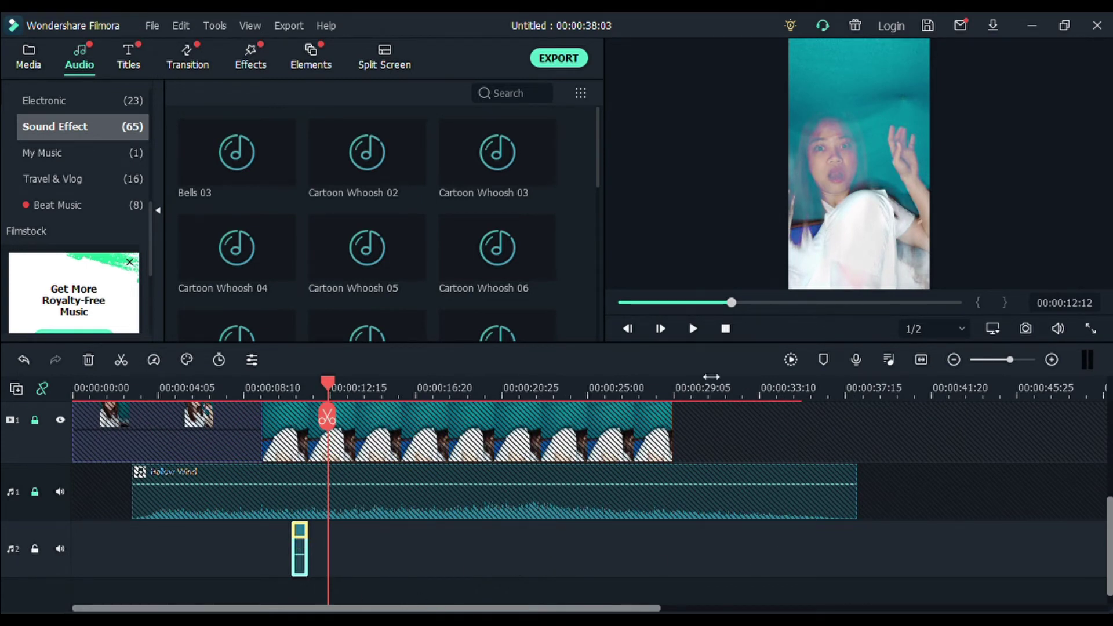
{"action": "scroll", "coordinate": [649, 516], "scroll_direction": "up", "scroll_amount": 3}
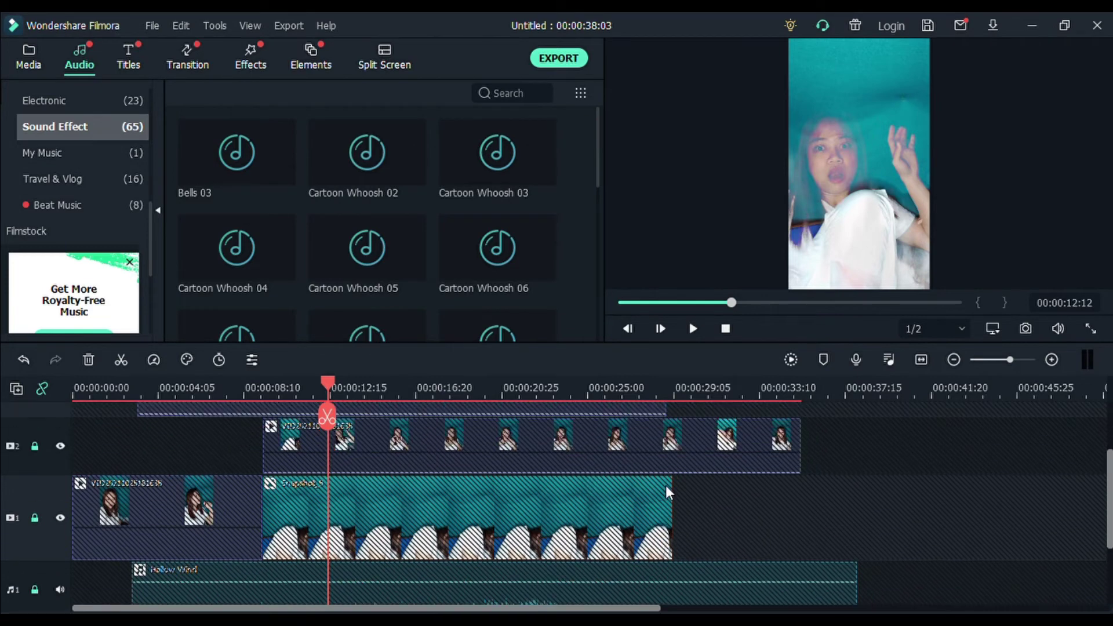
{"action": "left_click", "coordinate": [656, 392]}
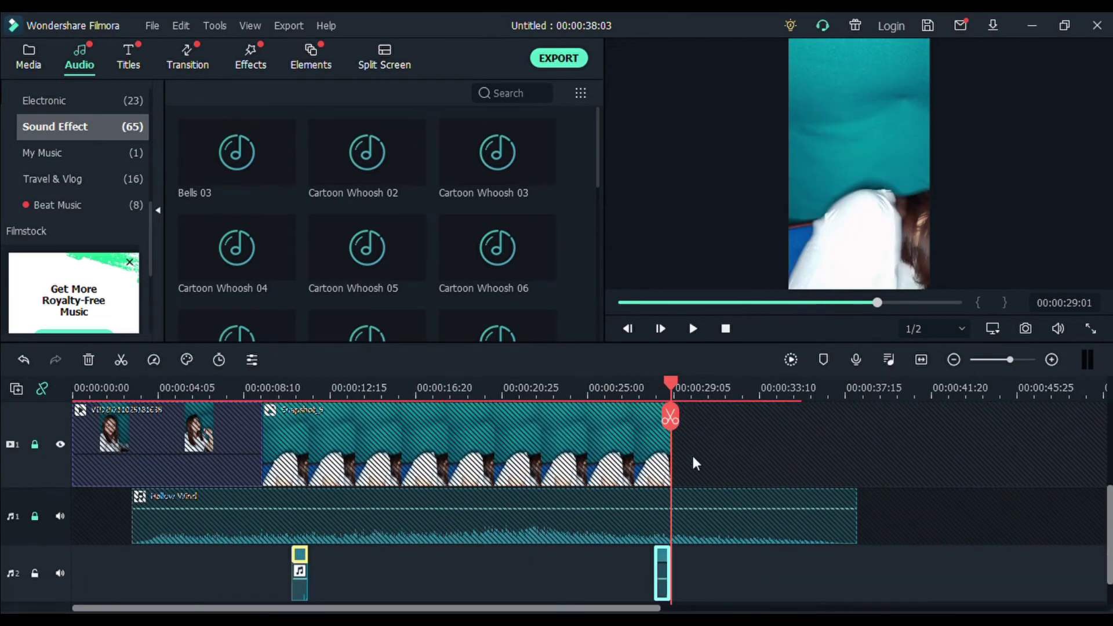
{"action": "scroll", "coordinate": [691, 453], "scroll_direction": "down", "scroll_amount": 3}
{"action": "left_click", "coordinate": [656, 392]}
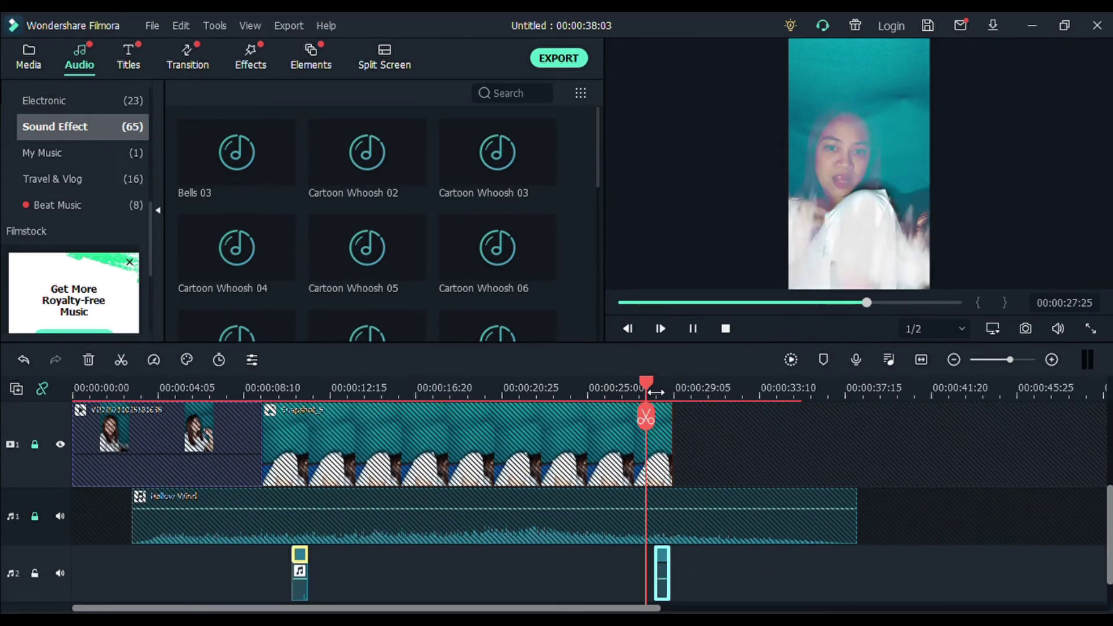
{"action": "key", "text": "space"}
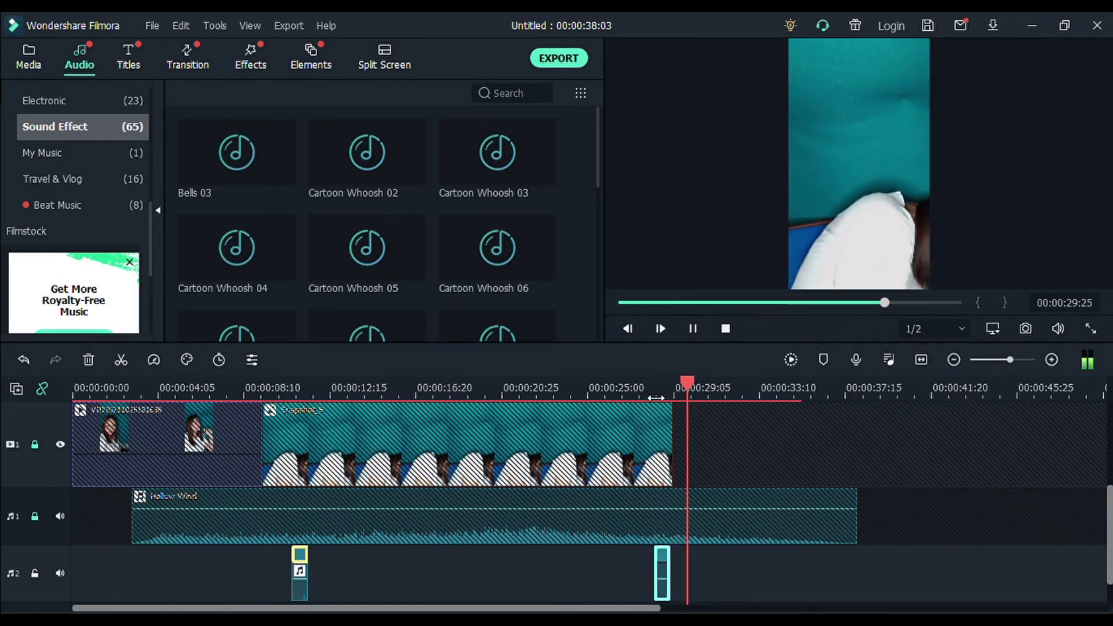
{"action": "key", "text": "space"}
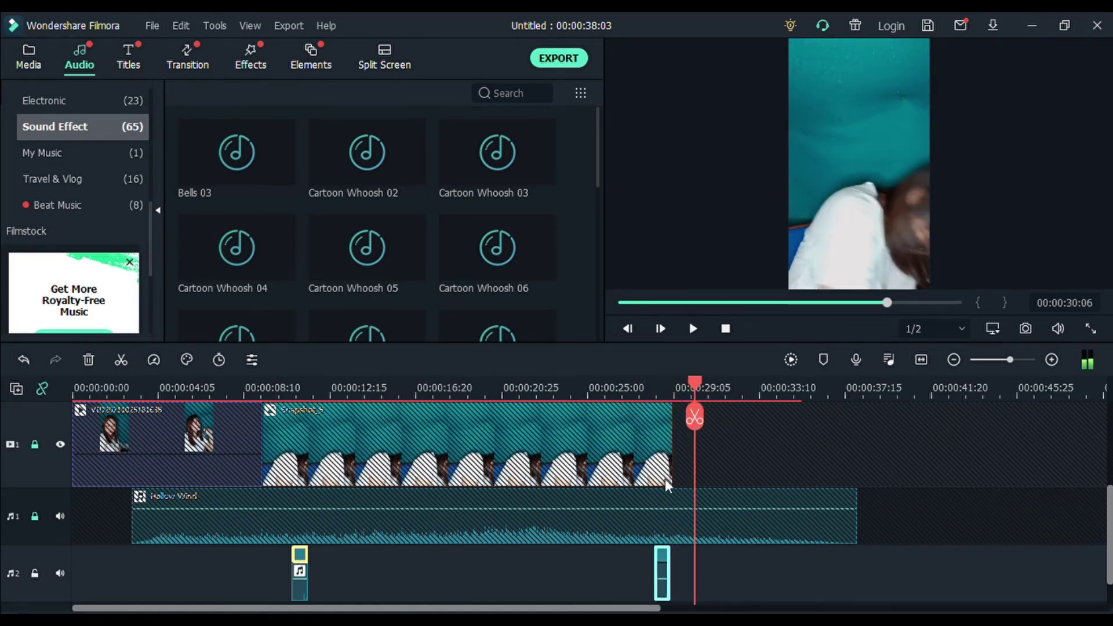
{"action": "left_click", "coordinate": [178, 386]}
{"action": "left_click_drag", "start_coordinate": [179, 383], "coordinate": [3, 396]}
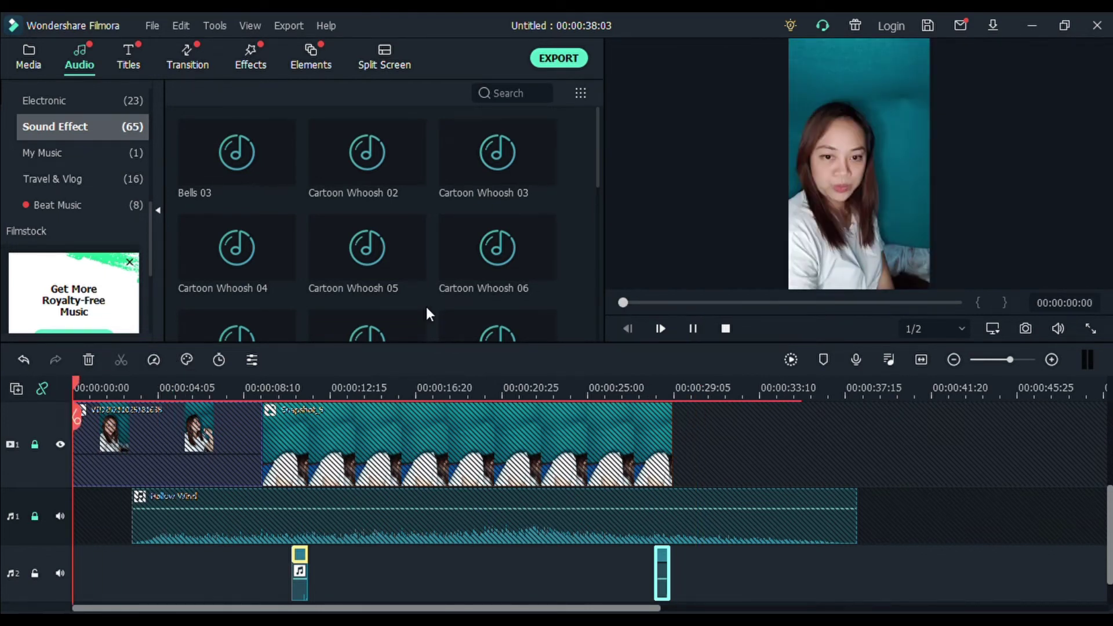
{"action": "key", "text": "space"}
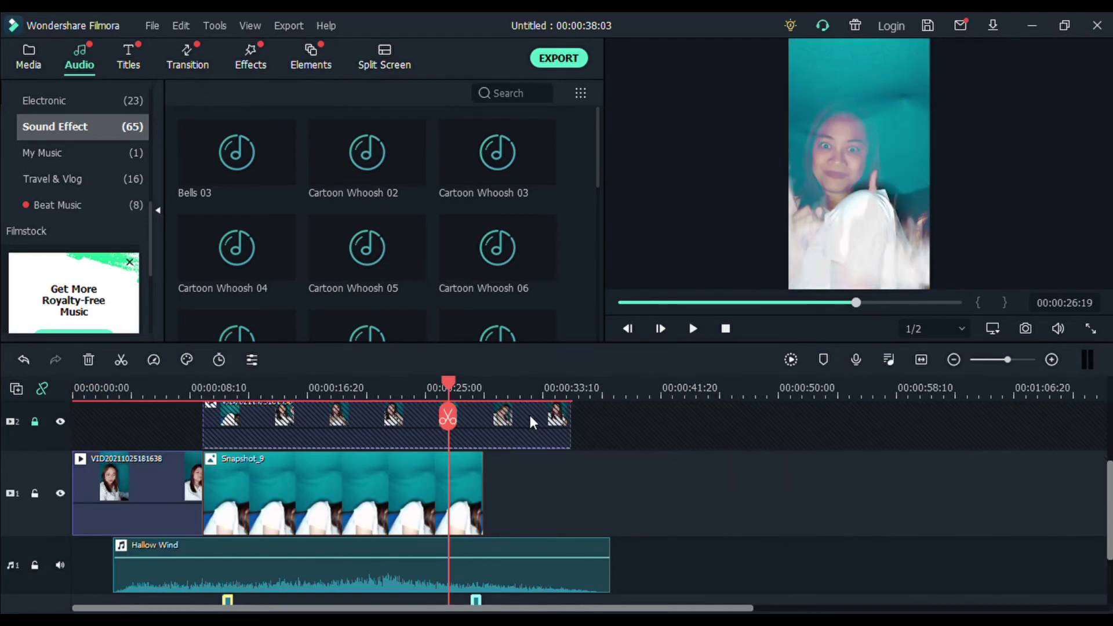
{"action": "scroll", "coordinate": [530, 415], "scroll_direction": "down", "scroll_amount": 1}
{"action": "scroll", "coordinate": [530, 415], "scroll_direction": "up", "scroll_amount": 1}
{"action": "key", "text": "space"}
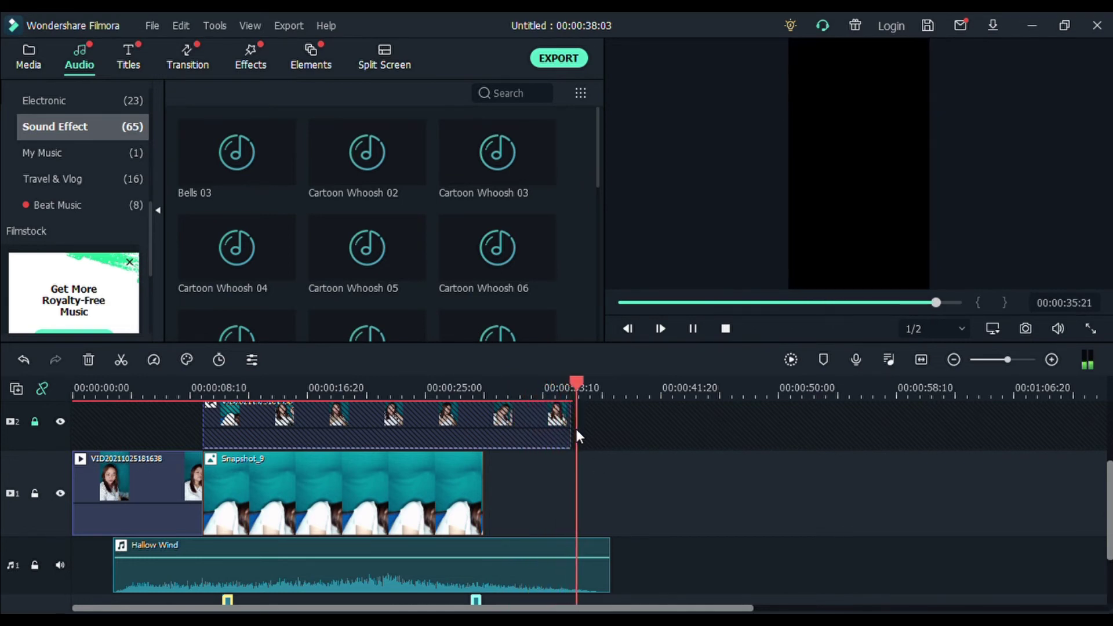
Step: Split the Hallow Wind music at the video's end, delete the leftover, and play the ending
{"action": "key", "text": "space"}
{"action": "scroll", "coordinate": [618, 399], "scroll_direction": "up", "scroll_amount": 1}
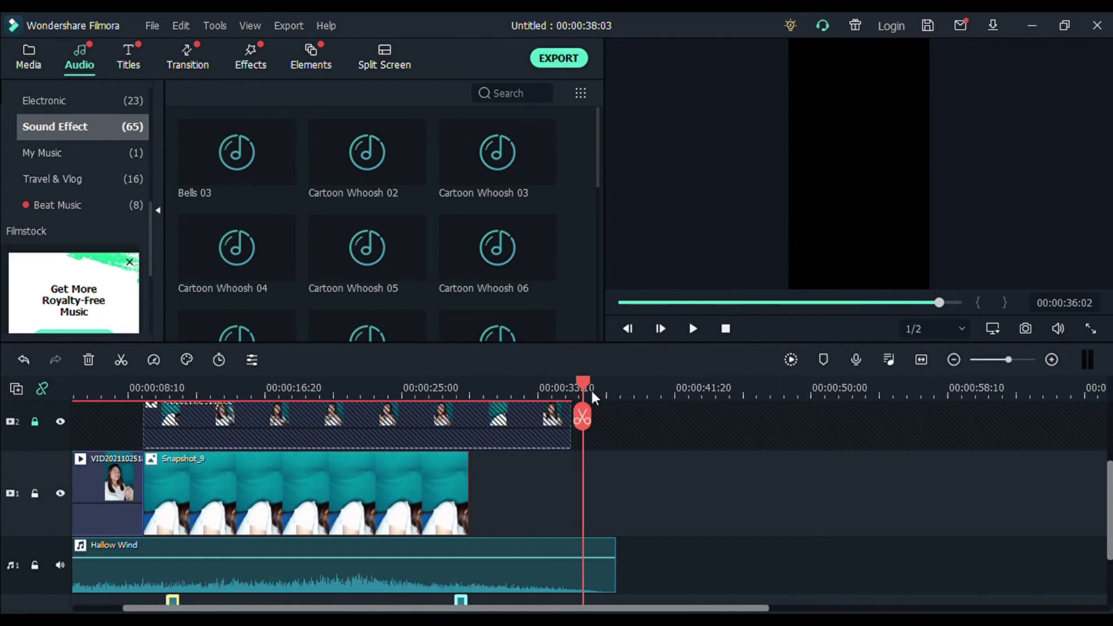
{"action": "left_click", "coordinate": [572, 392]}
{"action": "left_click", "coordinate": [571, 390]}
{"action": "left_click", "coordinate": [569, 416]}
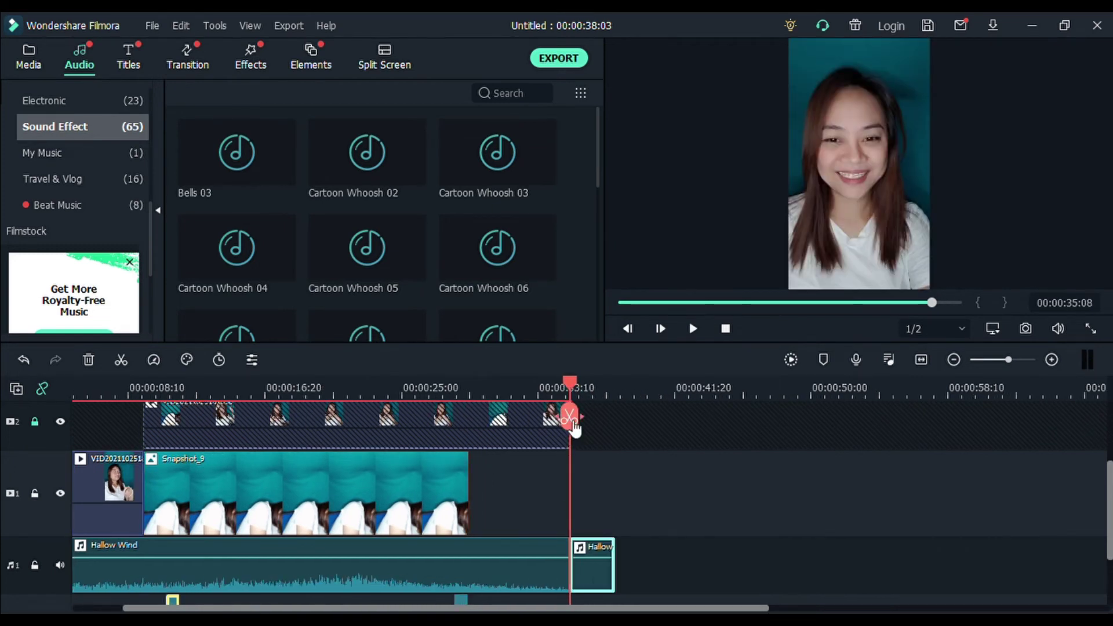
{"action": "key", "text": "Delete"}
{"action": "scroll", "coordinate": [600, 452], "scroll_direction": "down", "scroll_amount": 1}
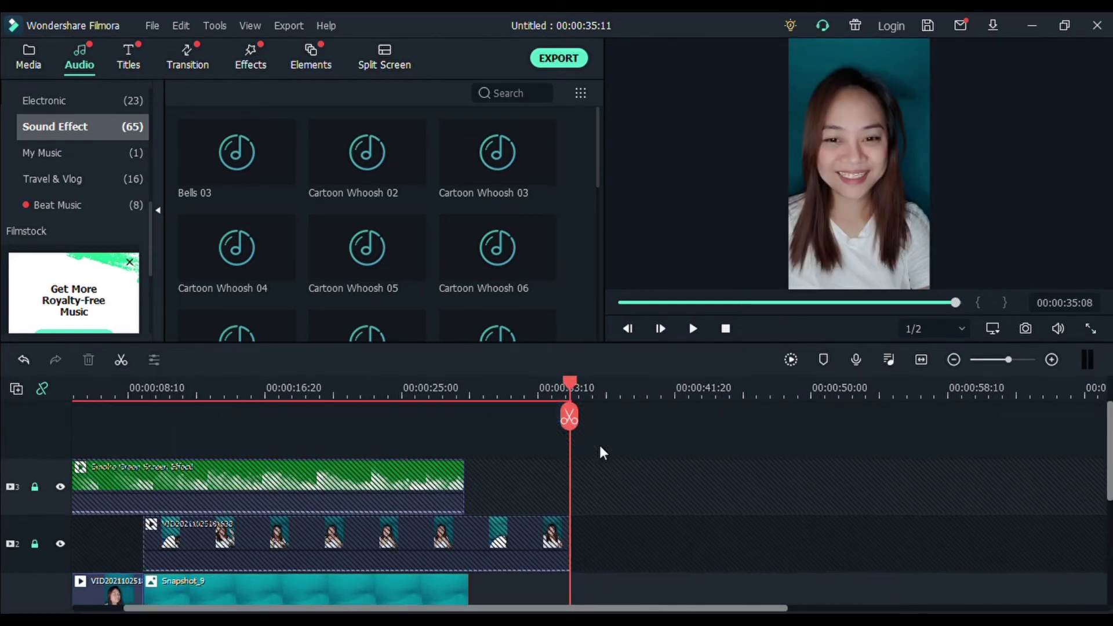
{"action": "left_click", "coordinate": [558, 387]}
{"action": "key", "text": "space"}
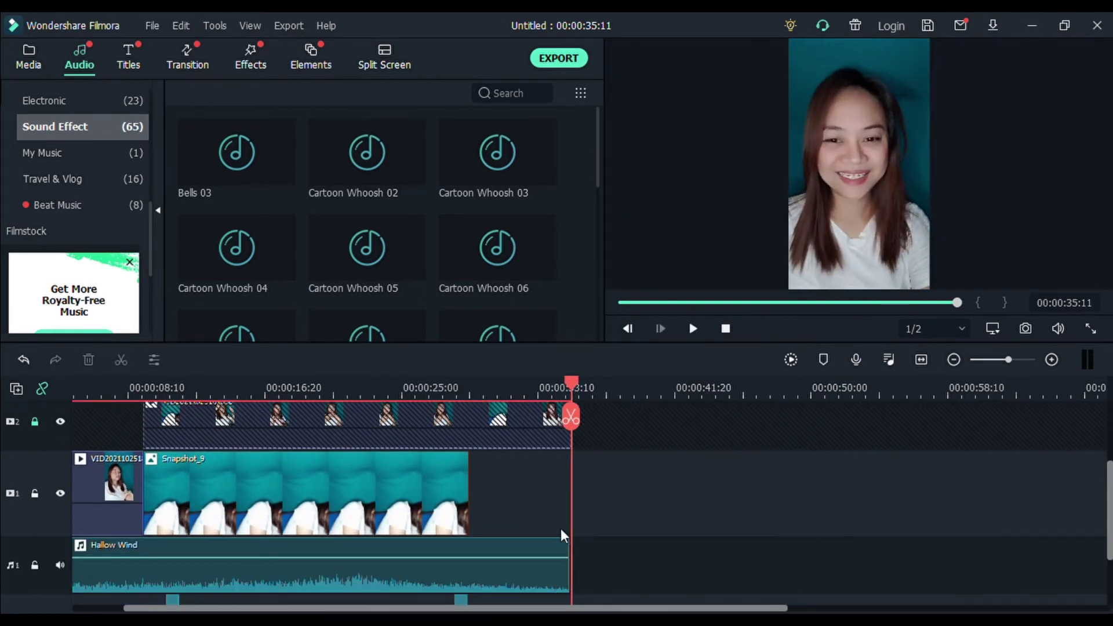
Step: Unlock the clone and smoke tracks and scrub to the final frame
{"action": "left_click", "coordinate": [35, 422]}
{"action": "scroll", "coordinate": [619, 468], "scroll_direction": "up", "scroll_amount": 2}
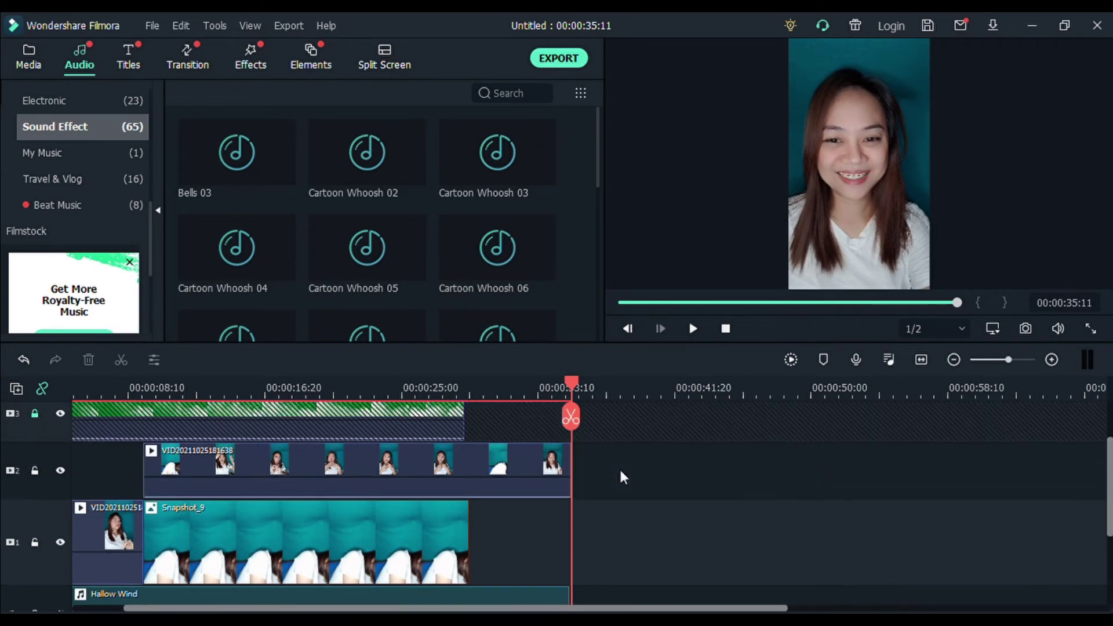
{"action": "left_click", "coordinate": [37, 416]}
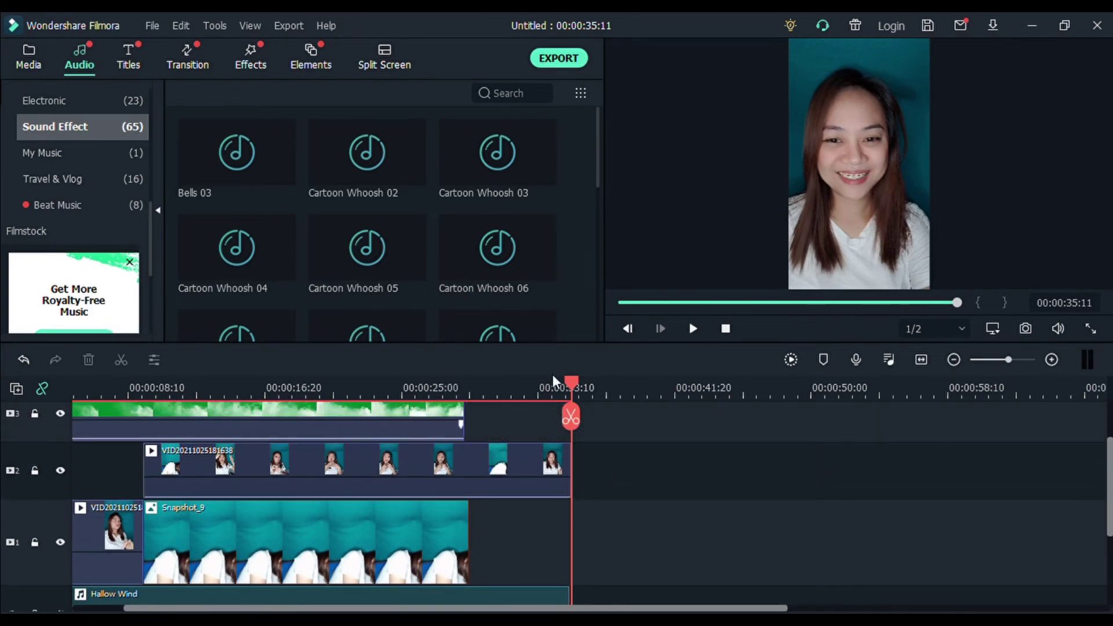
{"action": "left_click_drag", "start_coordinate": [571, 384], "coordinate": [523, 388]}
{"action": "key", "text": "ctrl+z"}
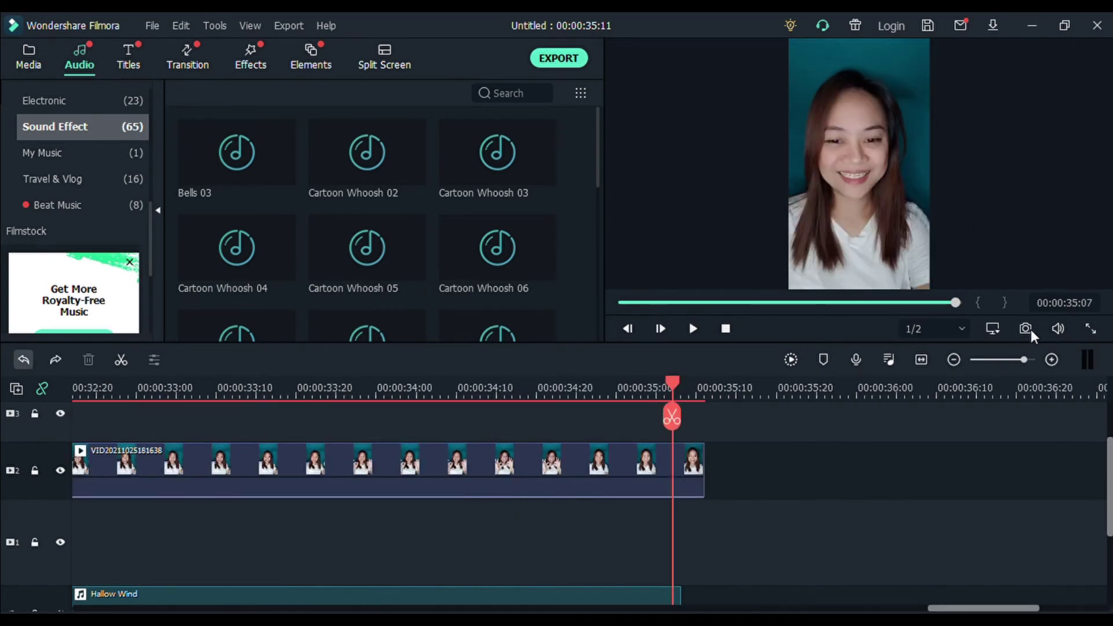
Step: Snapshot the last frame as Snapshot_10, append it on track 1, and preview the ending
{"action": "left_click", "coordinate": [28, 66]}
{"action": "key", "text": "ctrl+alt+s"}
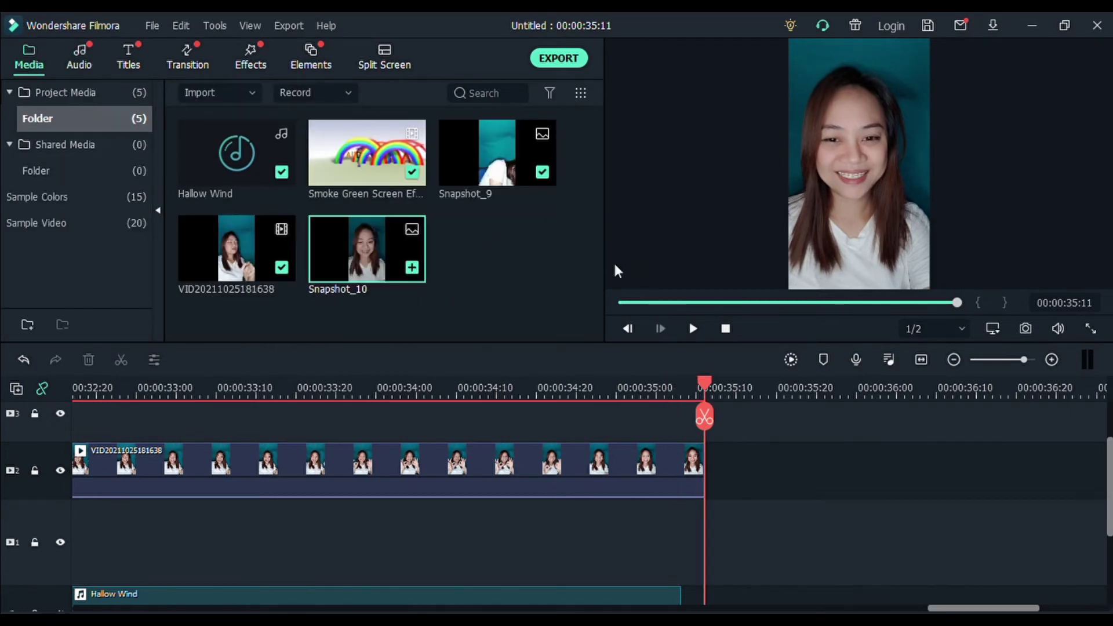
{"action": "key", "text": "alt+a"}
{"action": "scroll", "coordinate": [735, 393], "scroll_direction": "down", "scroll_amount": 5}
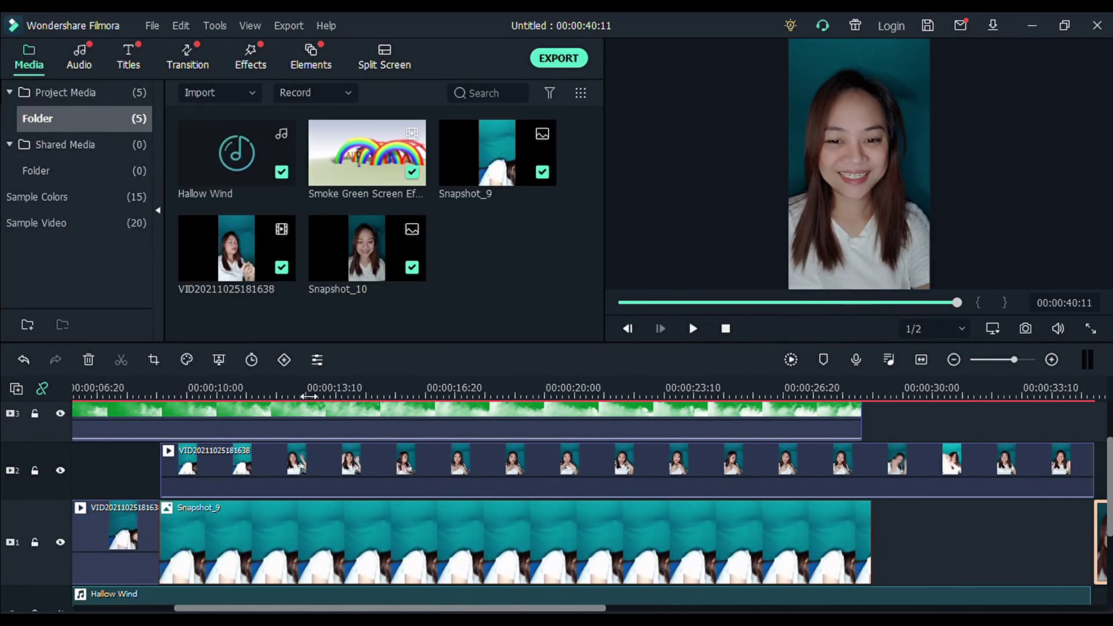
{"action": "scroll", "coordinate": [551, 370], "scroll_direction": "down", "scroll_amount": 3}
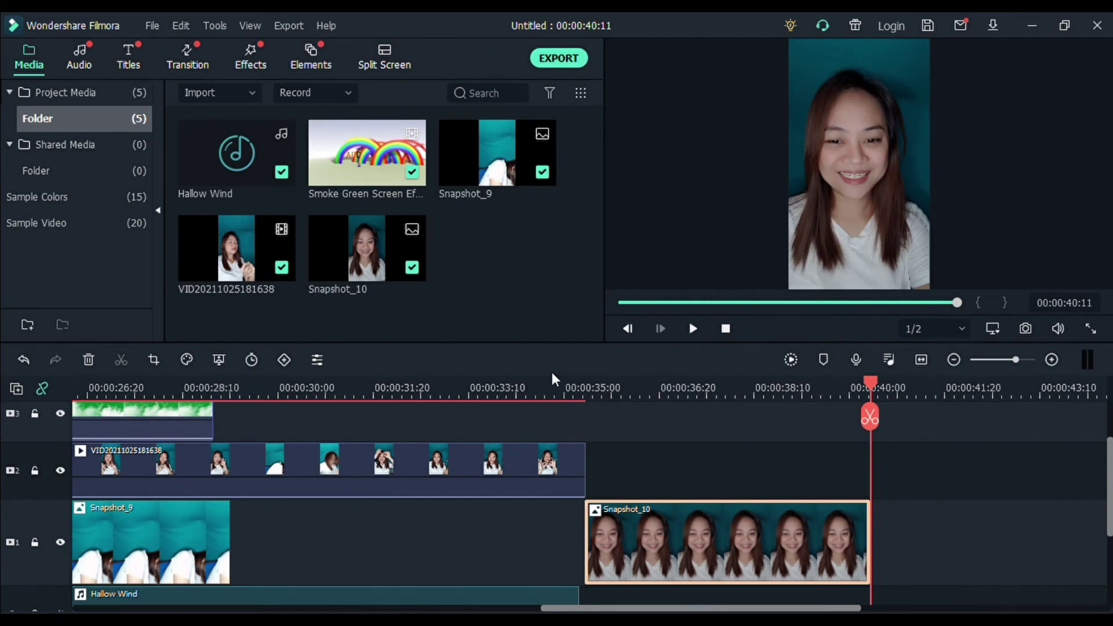
{"action": "left_click", "coordinate": [590, 387]}
{"action": "key", "text": "space"}
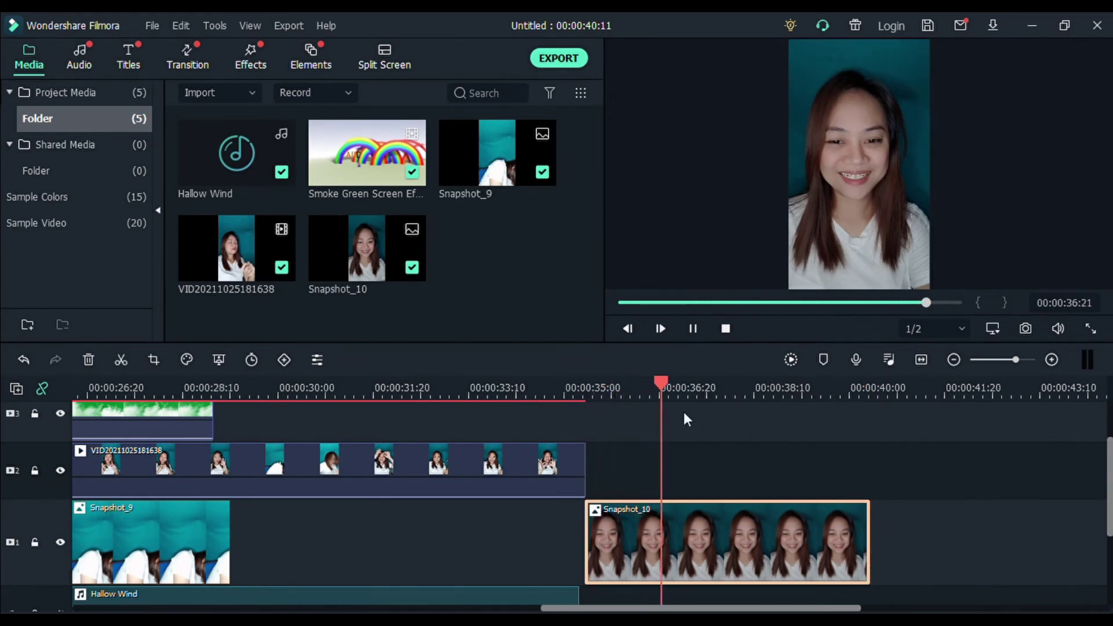
{"action": "key", "text": "space"}
Step: Close the still's settings and apply the Sutro effect, found by searching 'sutro', to Snapshot_10
{"action": "double_click", "coordinate": [736, 527]}
{"action": "scroll", "coordinate": [743, 485], "scroll_direction": "up", "scroll_amount": 1}
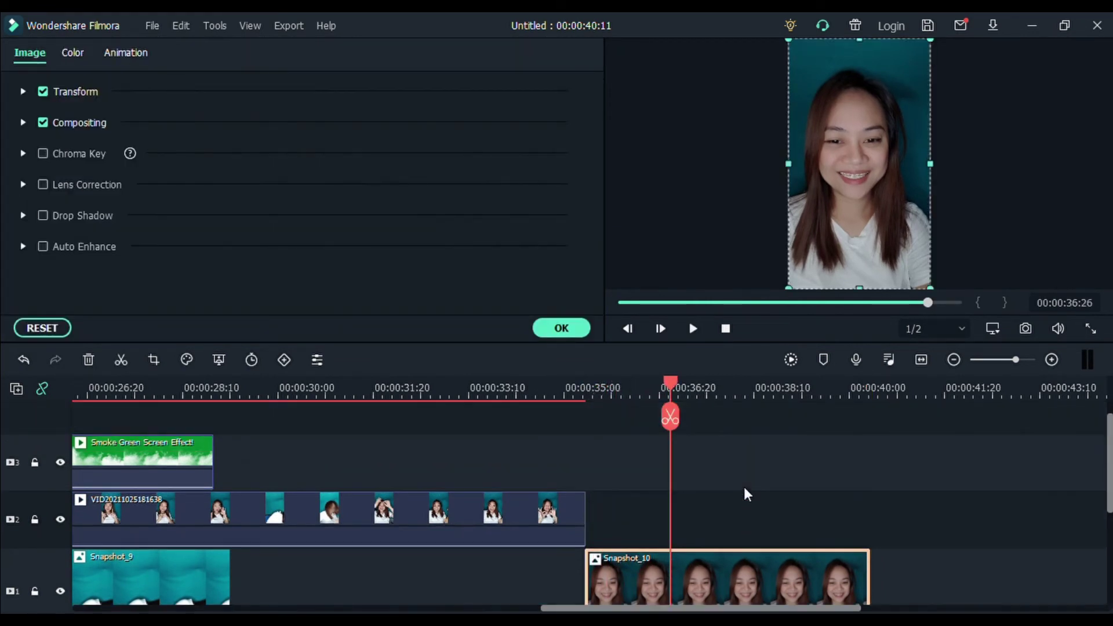
{"action": "left_click", "coordinate": [559, 324]}
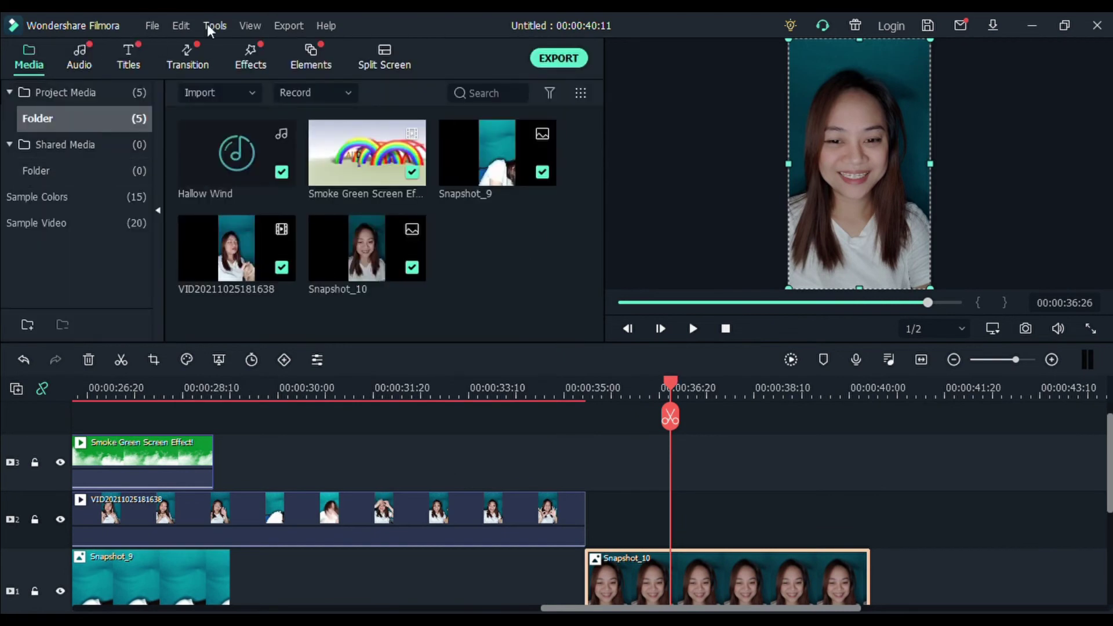
{"action": "left_click", "coordinate": [254, 54]}
{"action": "left_click", "coordinate": [46, 127]}
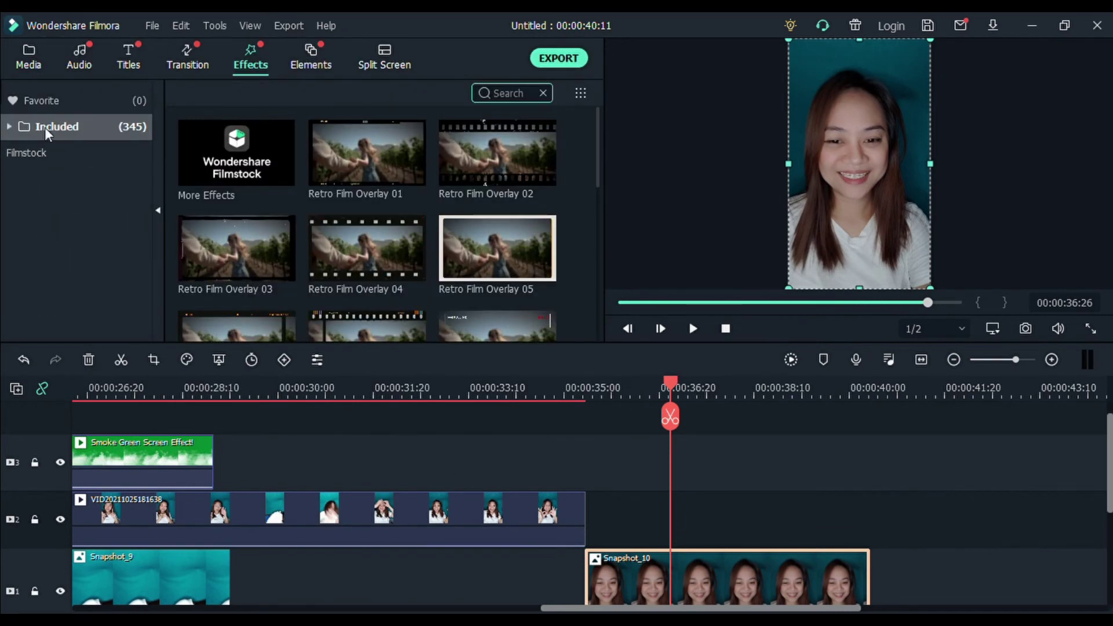
{"action": "left_click", "coordinate": [510, 93]}
{"action": "type", "text": "sutro"}
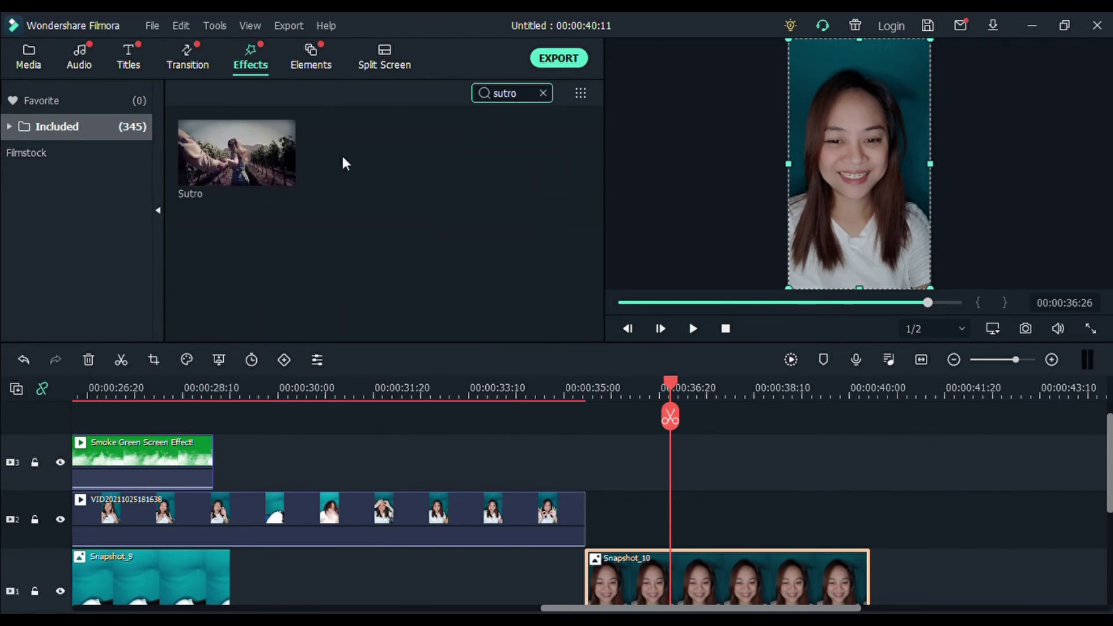
{"action": "left_click_drag", "start_coordinate": [234, 157], "coordinate": [685, 570]}
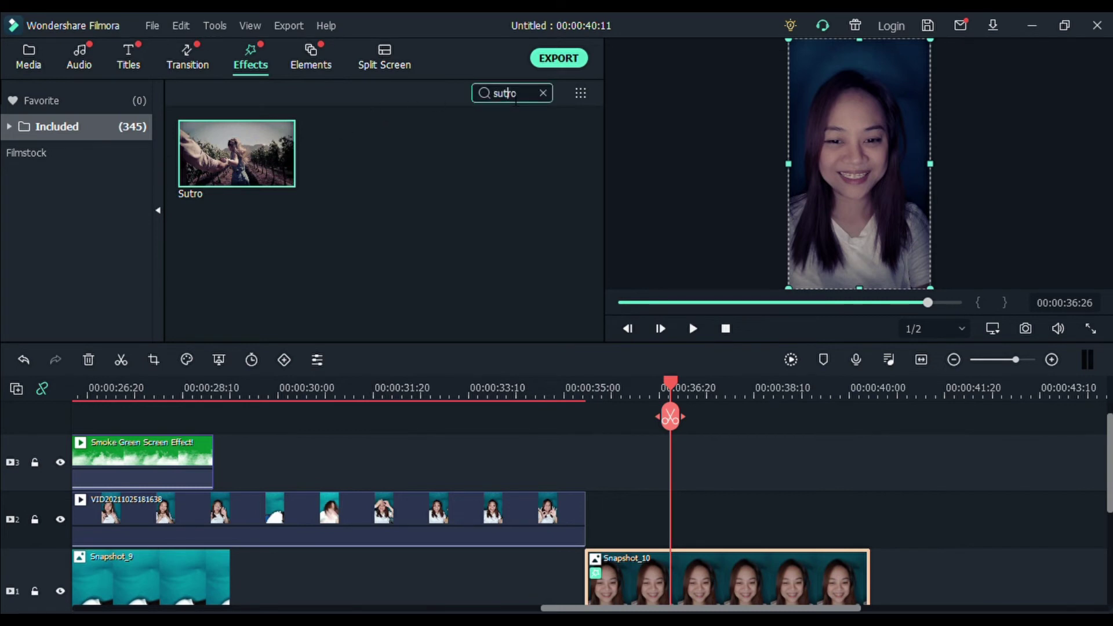
Step: Search 'chrom', apply Chromatic Aberration to Snapshot_10, and preview the still
{"action": "left_click", "coordinate": [543, 94]}
{"action": "type", "text": "chromatic"}
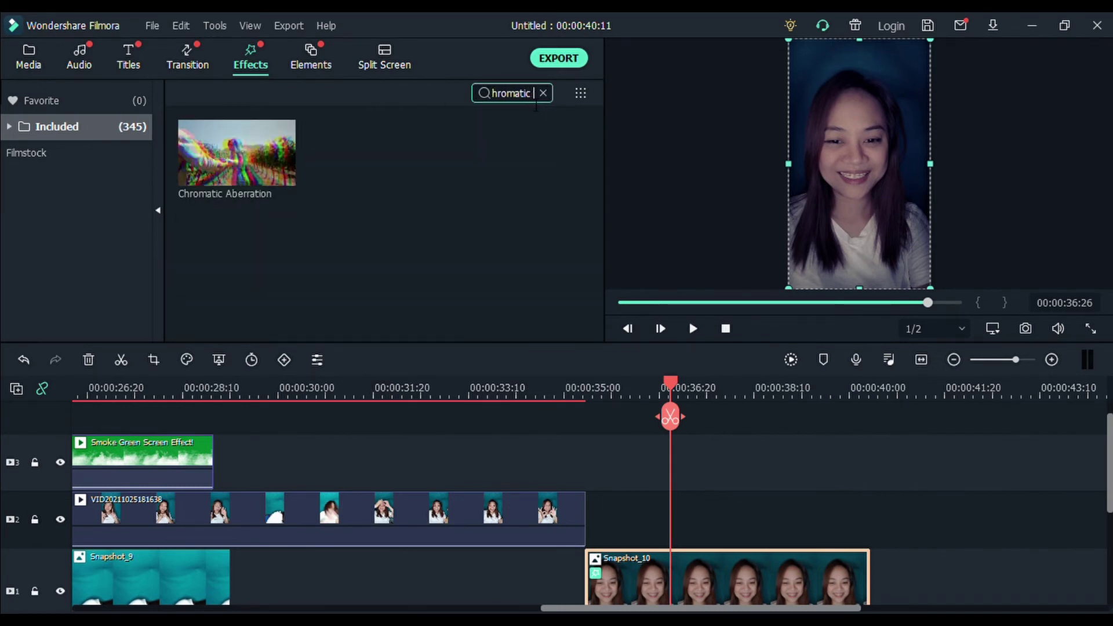
{"action": "left_click_drag", "start_coordinate": [280, 174], "coordinate": [664, 580]}
{"action": "left_click", "coordinate": [574, 393]}
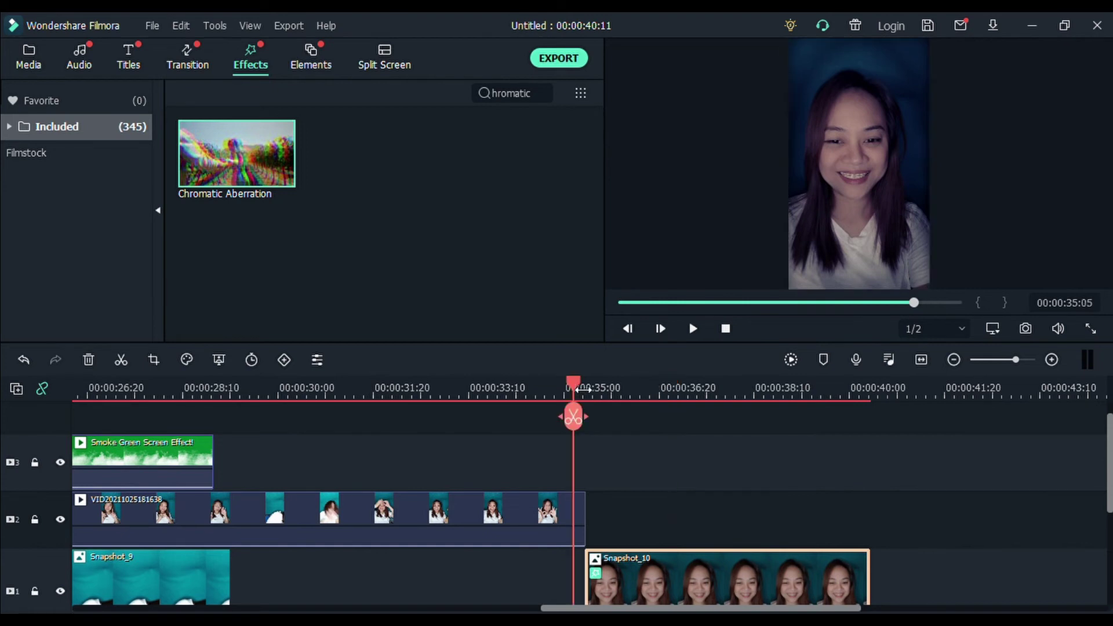
{"action": "key", "text": "space"}
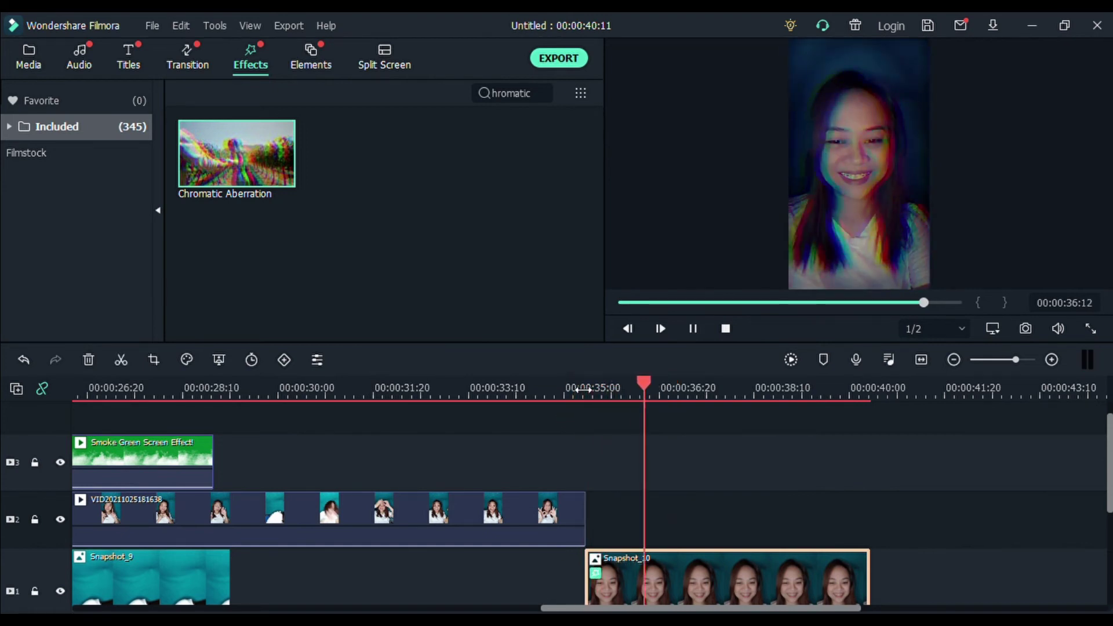
{"action": "key", "text": "space"}
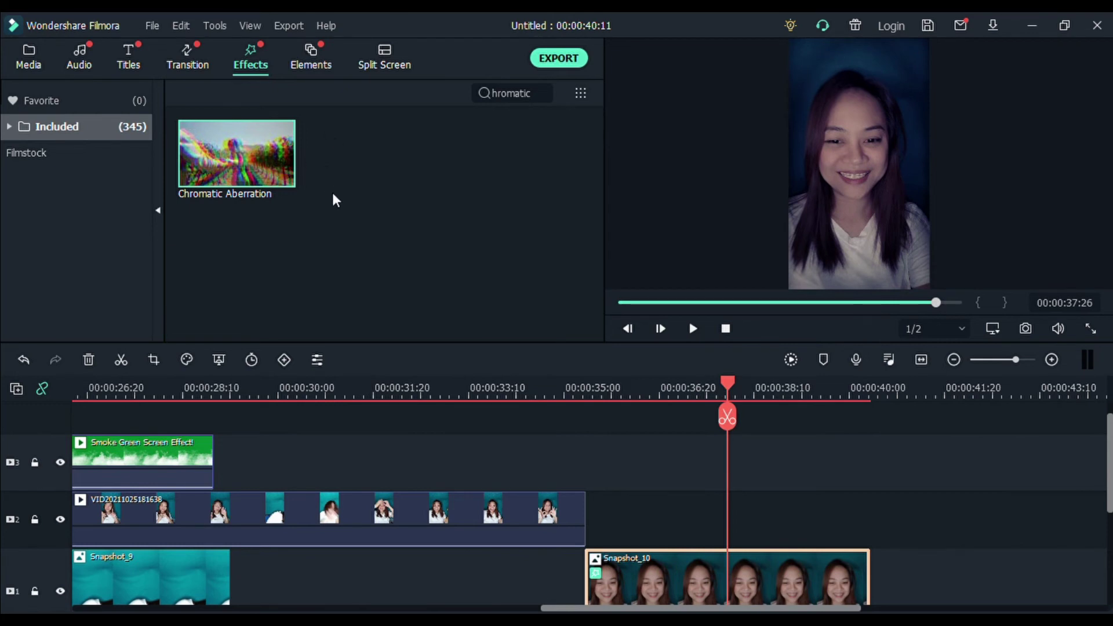
Step: Search 'vcr distor', apply VCR Distortion to Snapshot_10, and preview it
{"action": "left_click", "coordinate": [543, 94]}
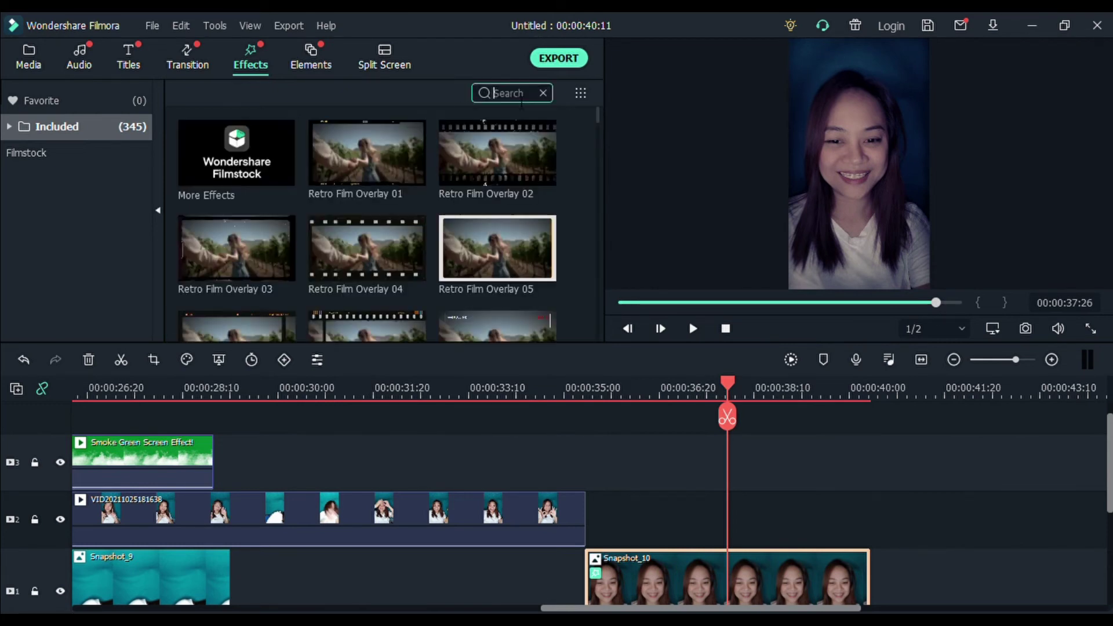
{"action": "type", "text": "vcr dis"}
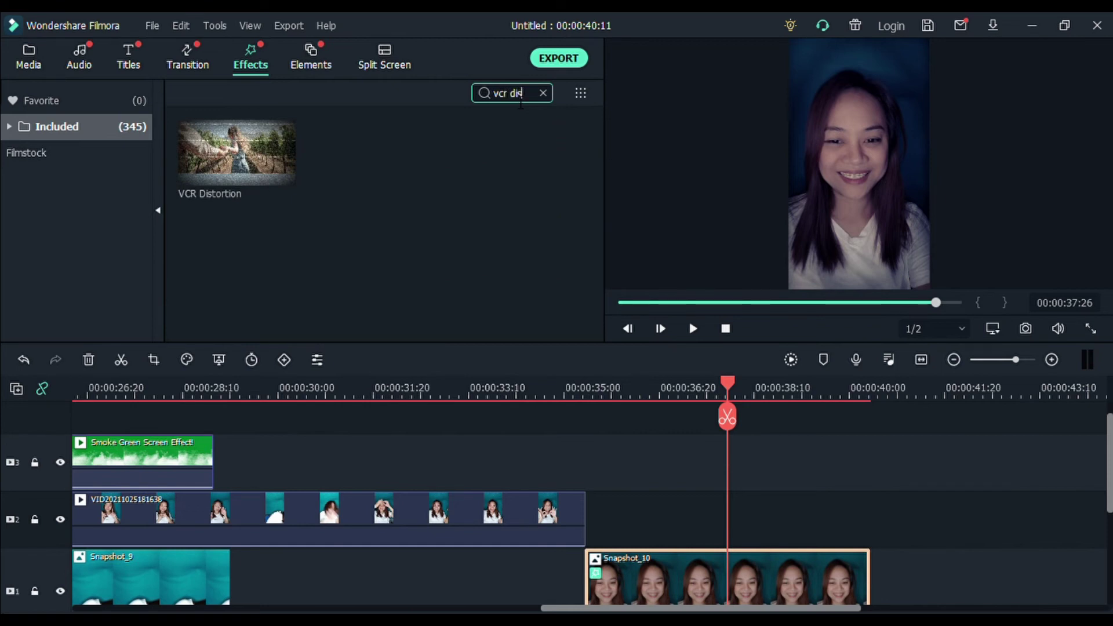
{"action": "type", "text": "tor"}
{"action": "left_click_drag", "start_coordinate": [249, 154], "coordinate": [602, 576]}
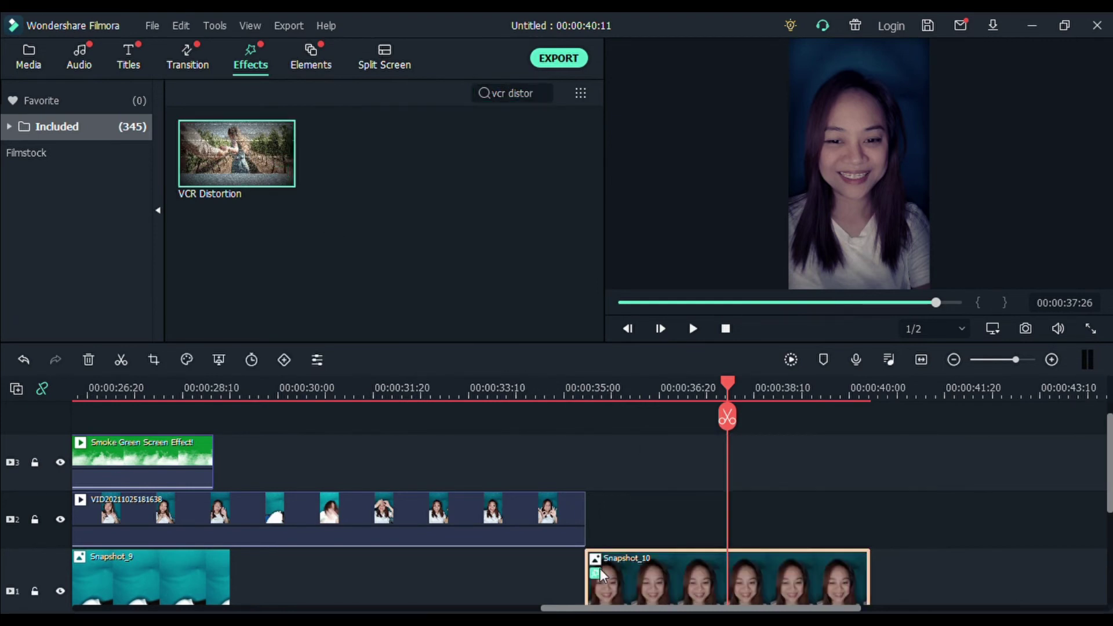
{"action": "left_click", "coordinate": [586, 391]}
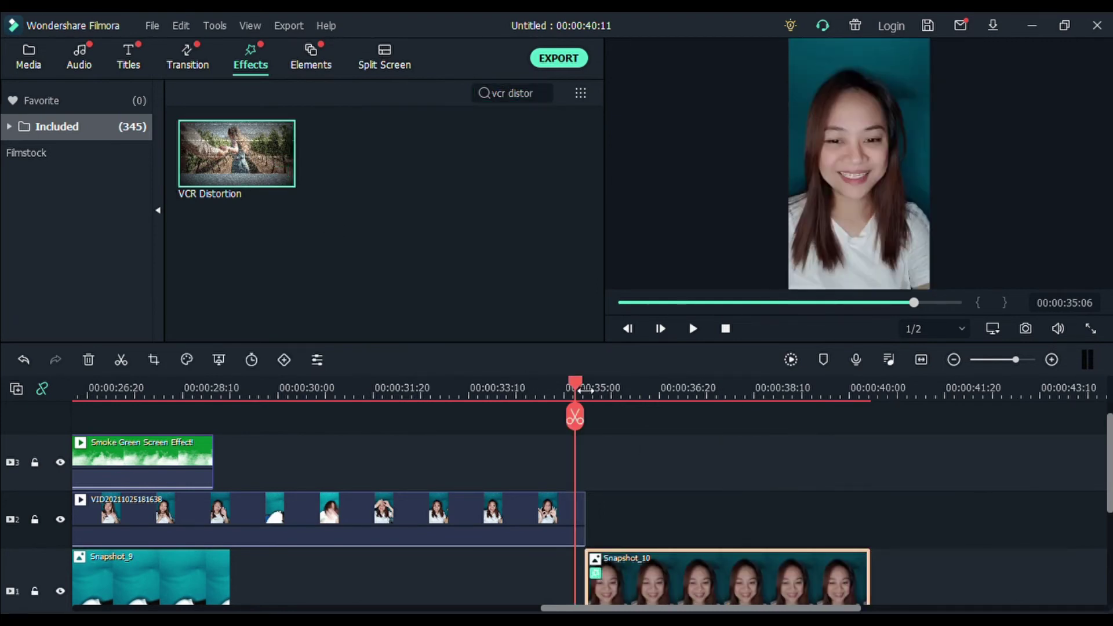
{"action": "key", "text": "space"}
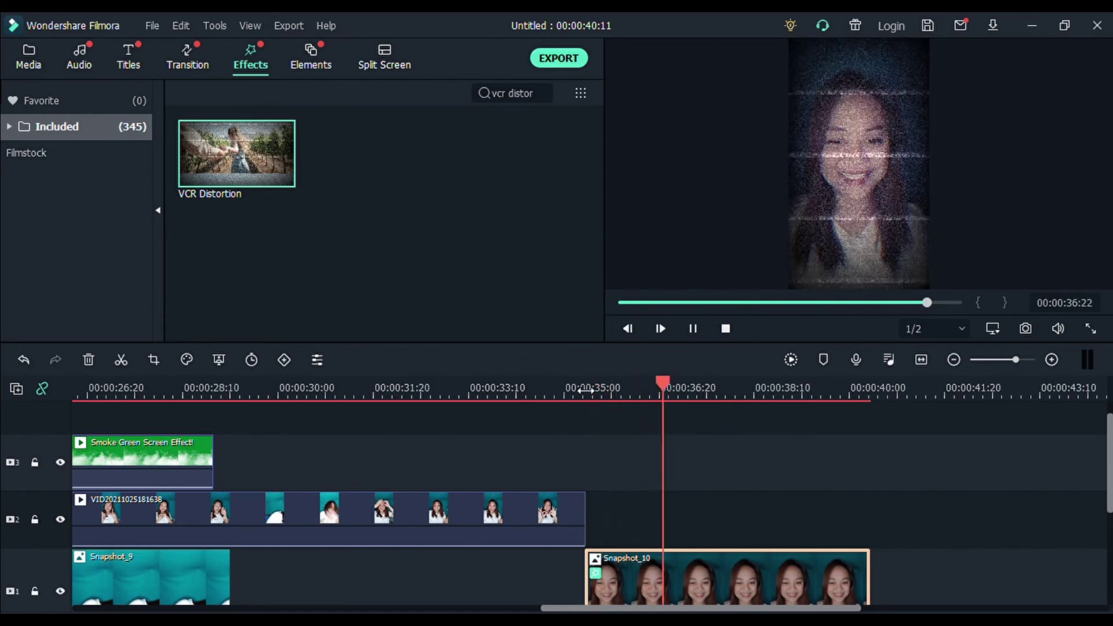
{"action": "key", "text": "space"}
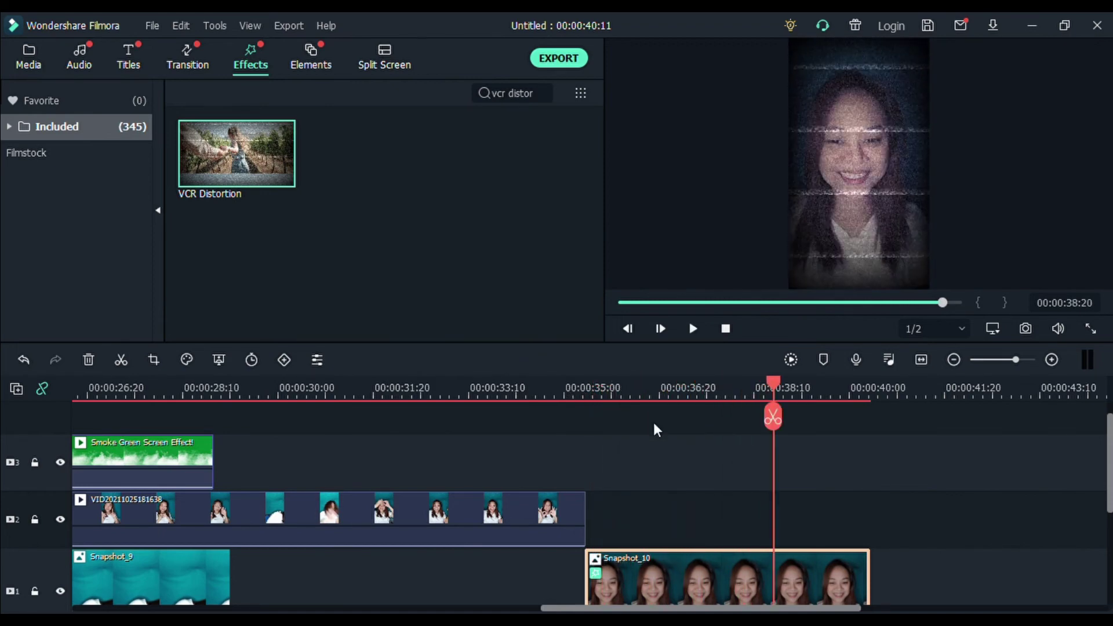
Step: Search 'bal', apply the Baltan effect to Snapshot_10, and play the still
{"action": "left_click", "coordinate": [543, 94]}
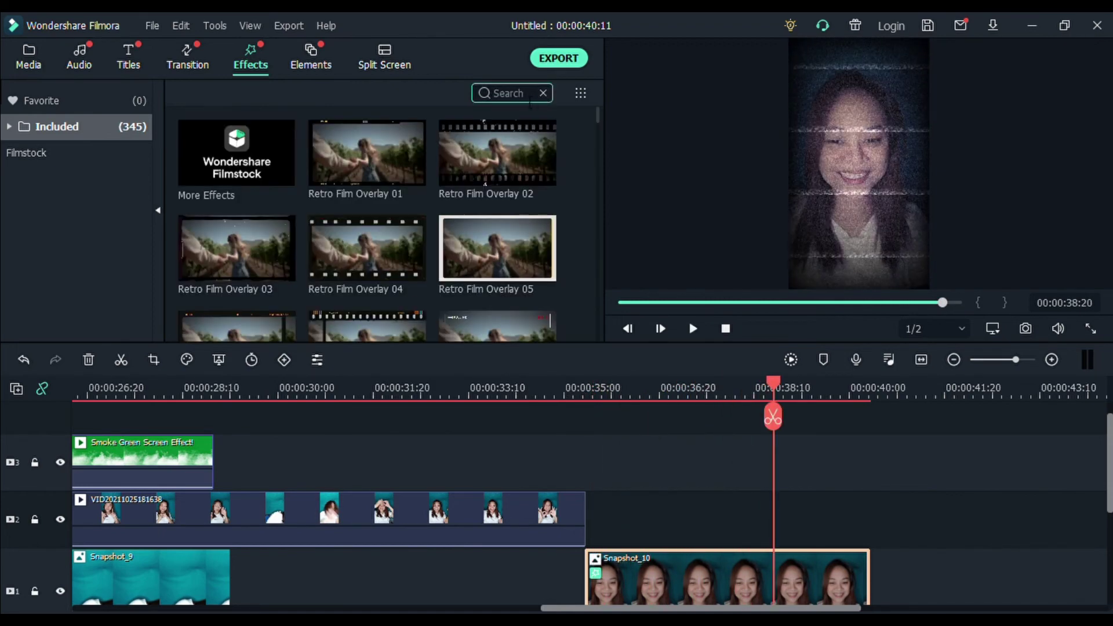
{"action": "type", "text": "baltan"}
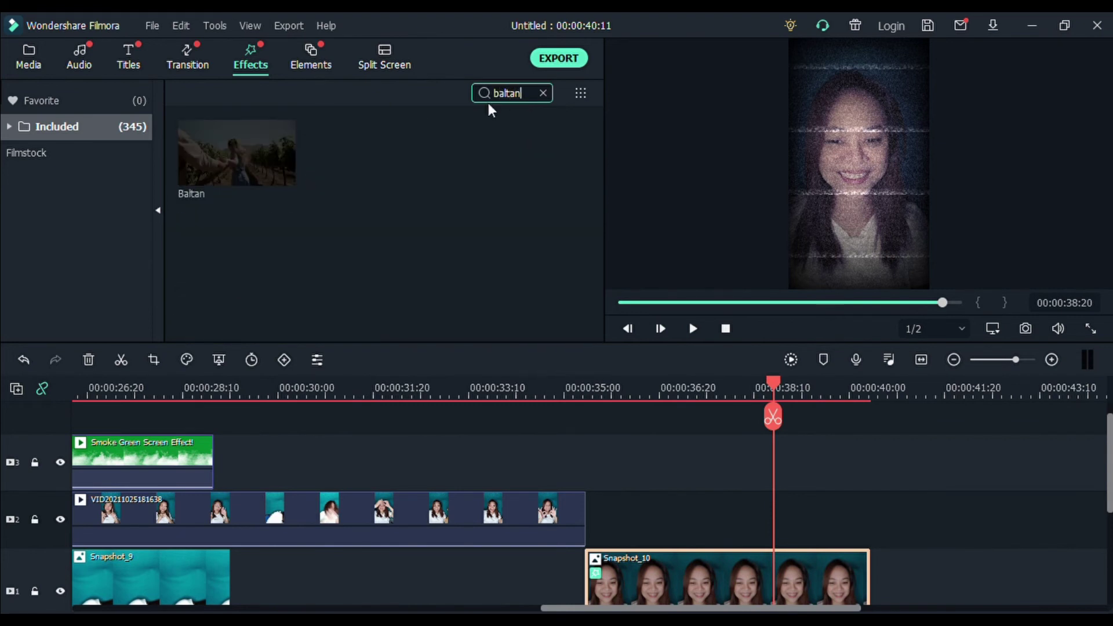
{"action": "left_click_drag", "start_coordinate": [282, 172], "coordinate": [623, 571]}
{"action": "left_click", "coordinate": [579, 385]}
{"action": "key", "text": "space"}
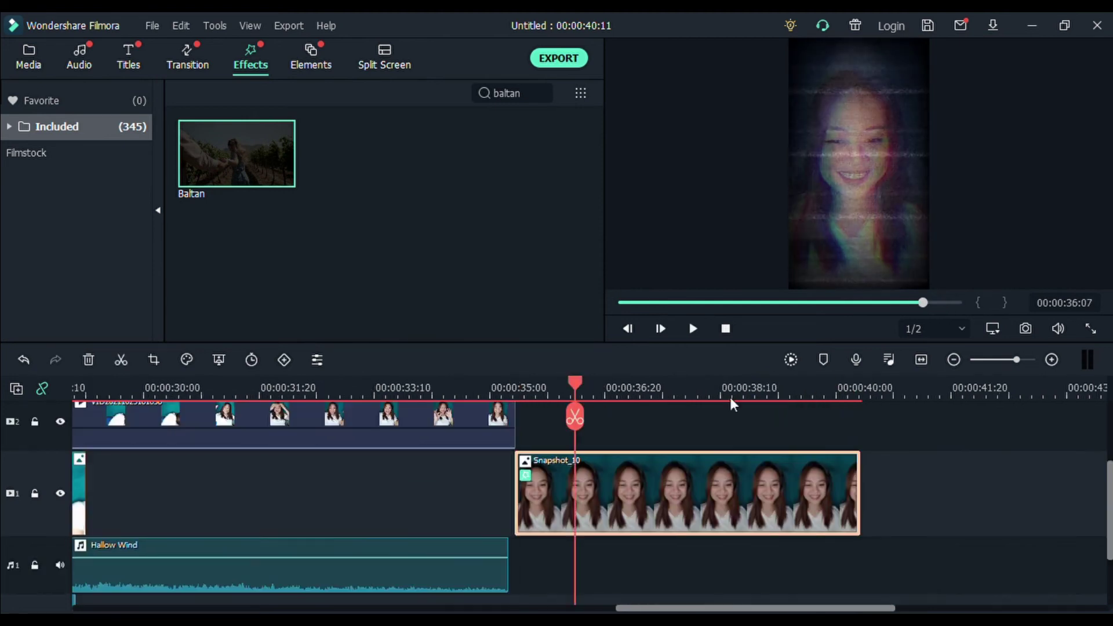
{"action": "left_click_drag", "start_coordinate": [575, 427], "coordinate": [526, 430]}
Step: Search audio for 'glit' and place TV Glitch Noise 01 at the start of Snapshot_10
{"action": "left_click", "coordinate": [78, 70]}
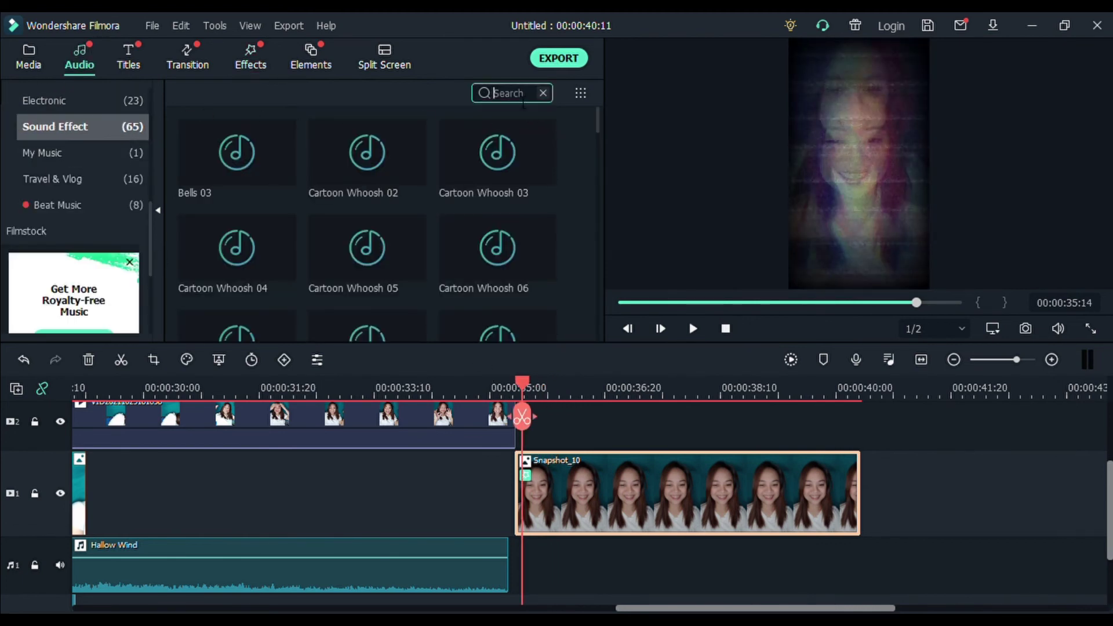
{"action": "type", "text": "glitch"}
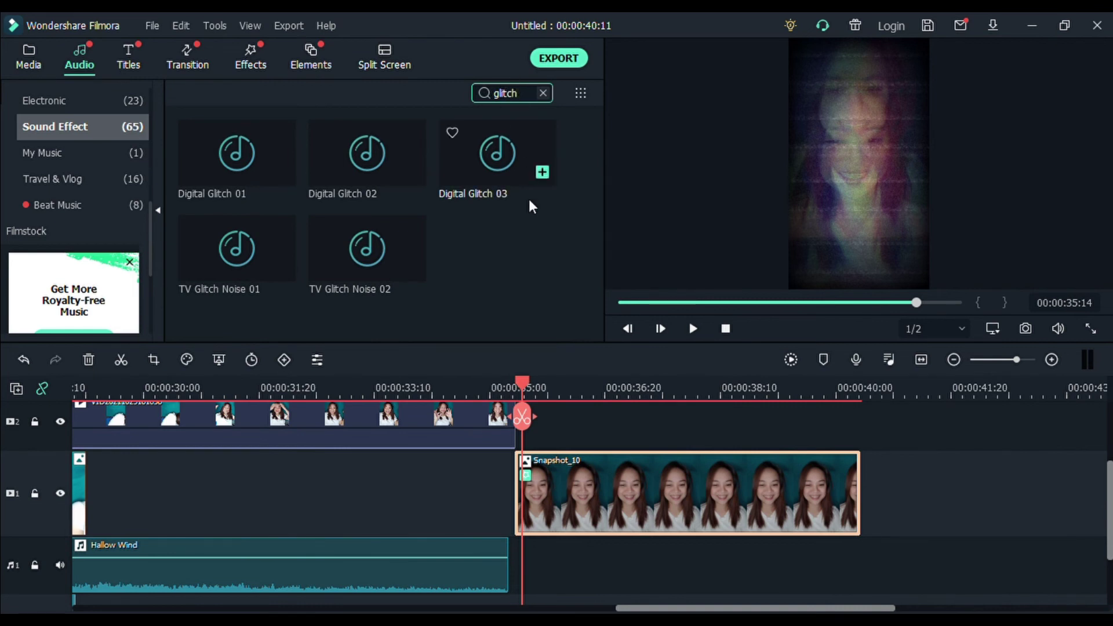
{"action": "left_click_drag", "start_coordinate": [524, 385], "coordinate": [519, 393]}
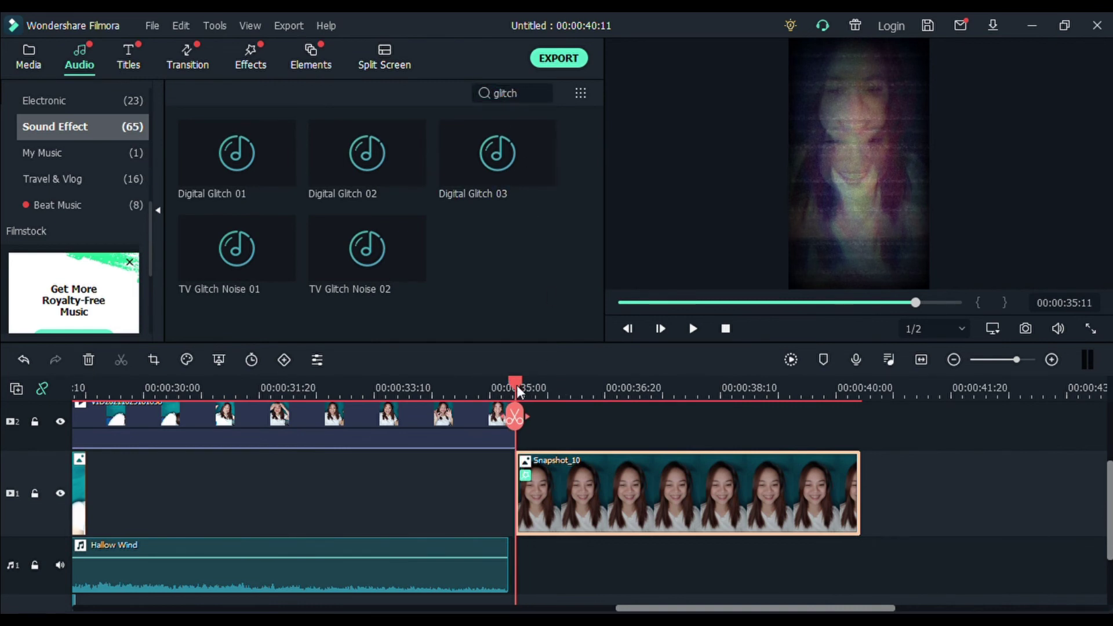
{"action": "mouse_move", "coordinate": [364, 204]}
{"action": "left_click", "coordinate": [368, 264]}
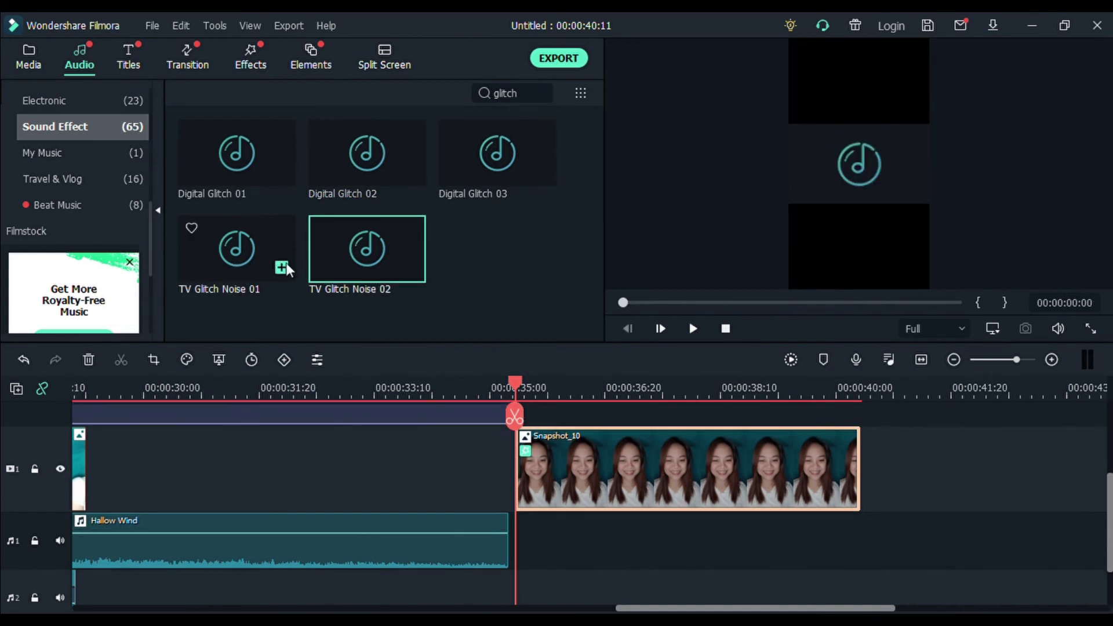
{"action": "left_click_drag", "start_coordinate": [242, 251], "coordinate": [546, 556]}
{"action": "key", "text": "space"}
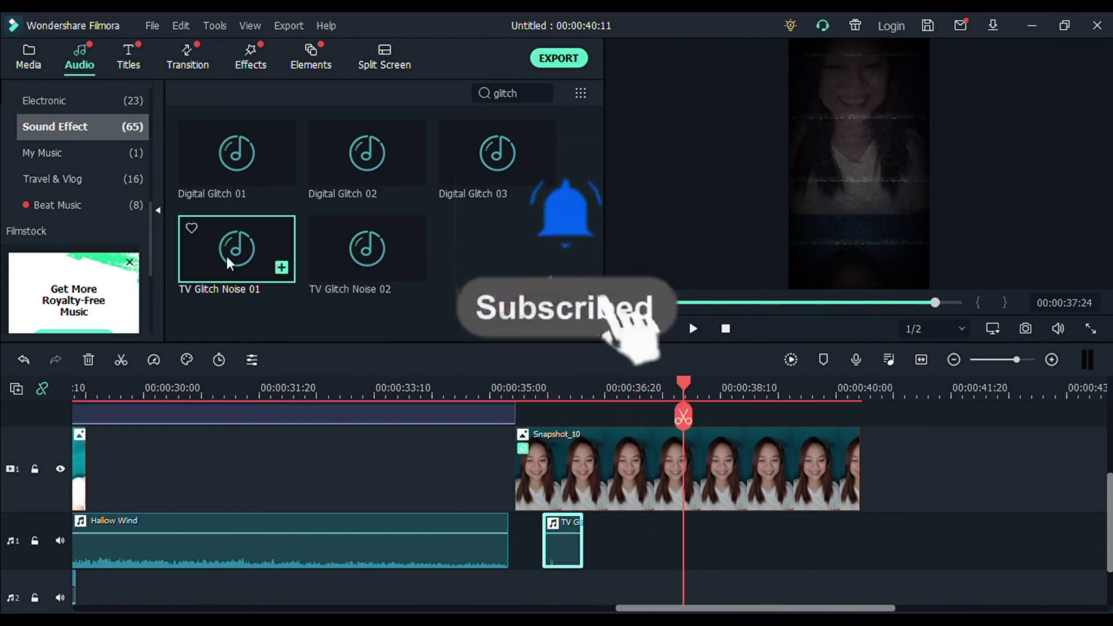
Step: Add two more TV Glitch Noise 01 clips across the still, including one near its end
{"action": "left_click_drag", "start_coordinate": [238, 273], "coordinate": [675, 545]}
{"action": "left_click", "coordinate": [656, 390]}
{"action": "key", "text": "space"}
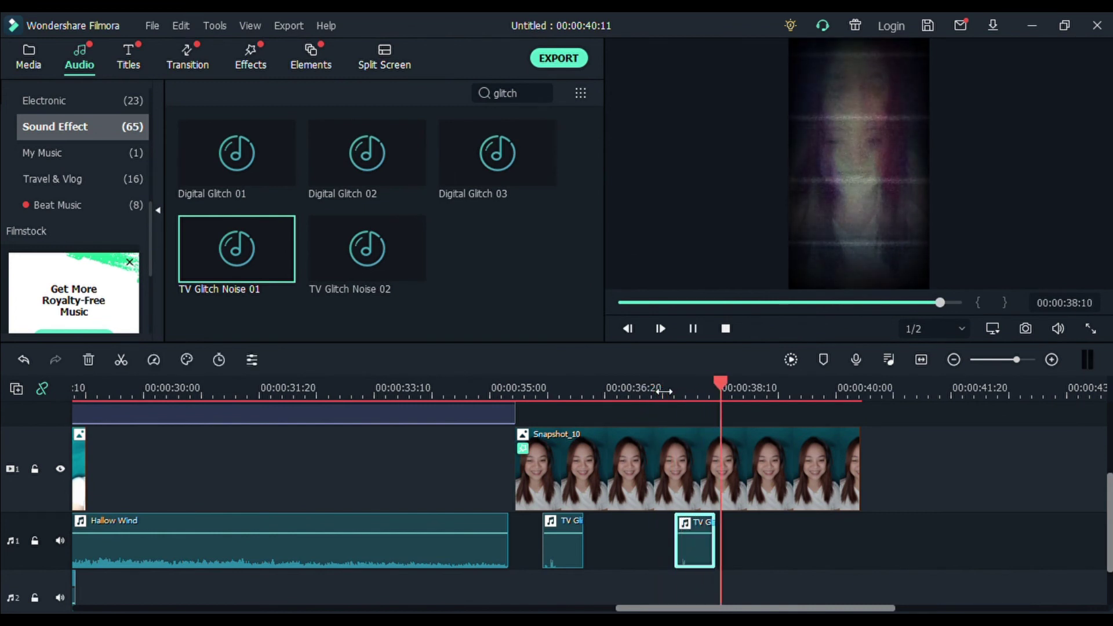
{"action": "key", "text": "space"}
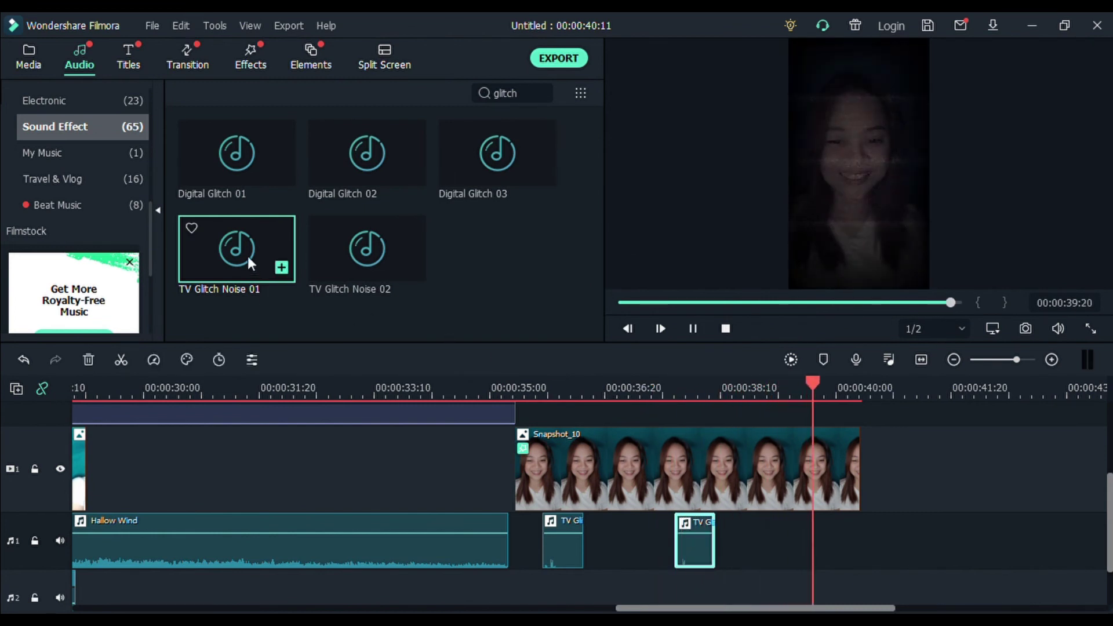
{"action": "left_click", "coordinate": [248, 257]}
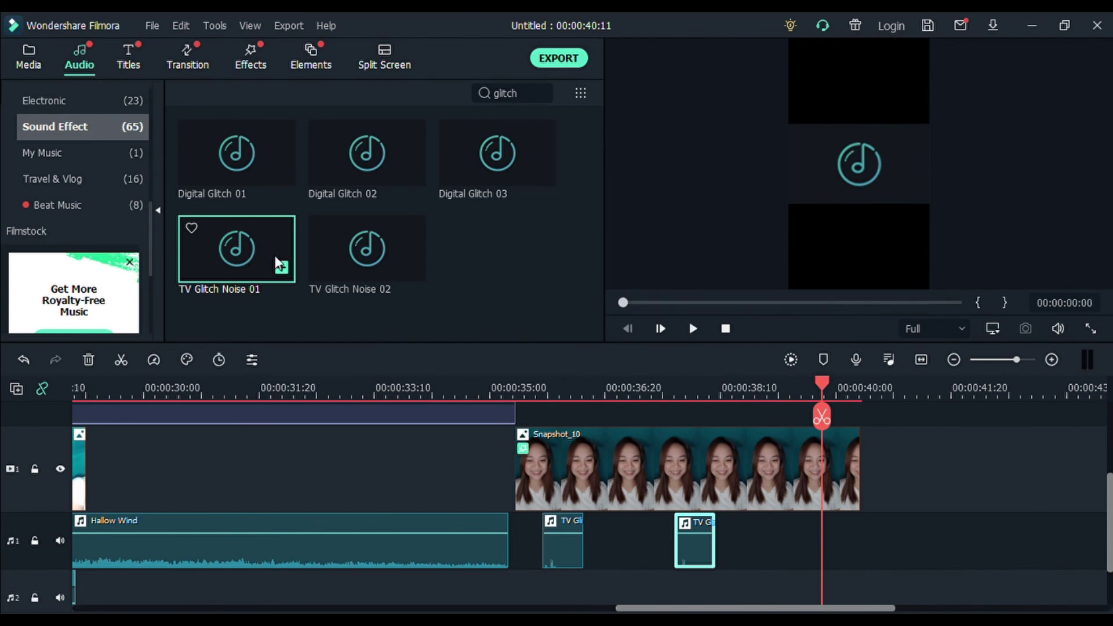
{"action": "left_click_drag", "start_coordinate": [277, 259], "coordinate": [810, 552]}
{"action": "left_click", "coordinate": [525, 396]}
Step: Play back the layered TV Glitch Noise 01 sounds beneath the Snapshot_10 still
{"action": "key", "text": "space"}
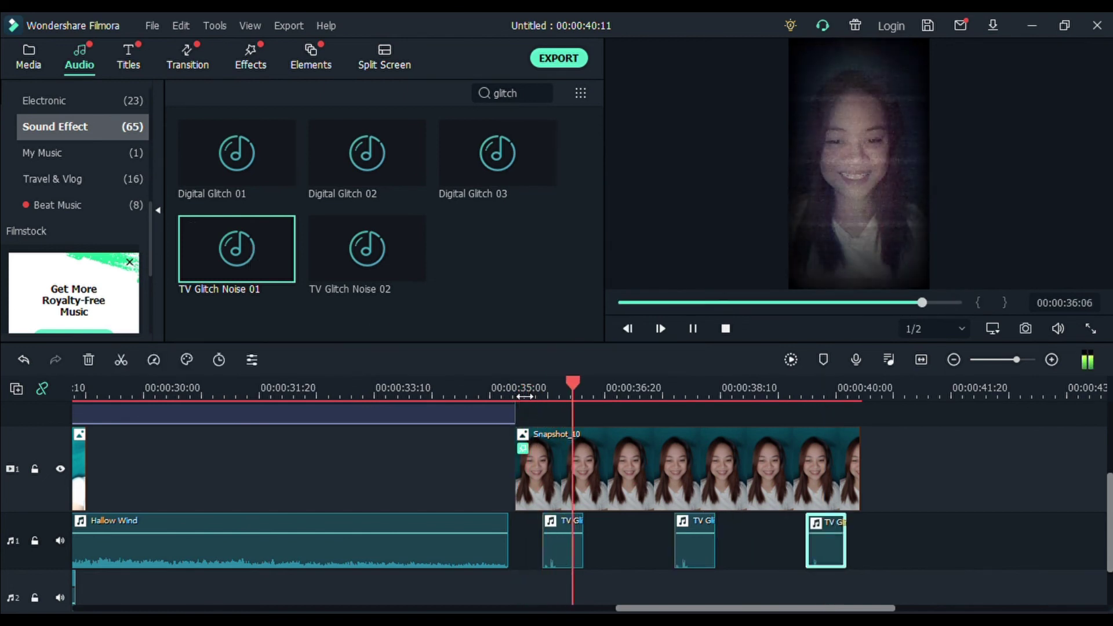